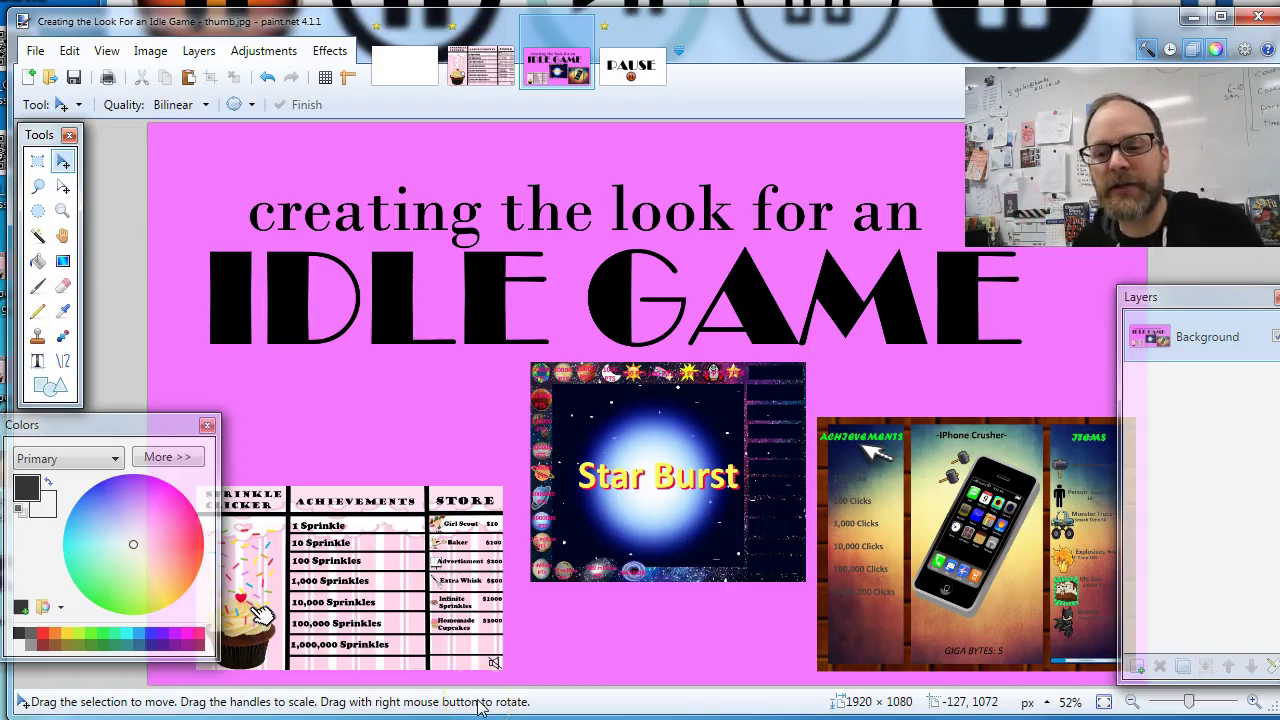
Bring up the PAUSE image and deselect the orange pause button graphic
click(631, 72)
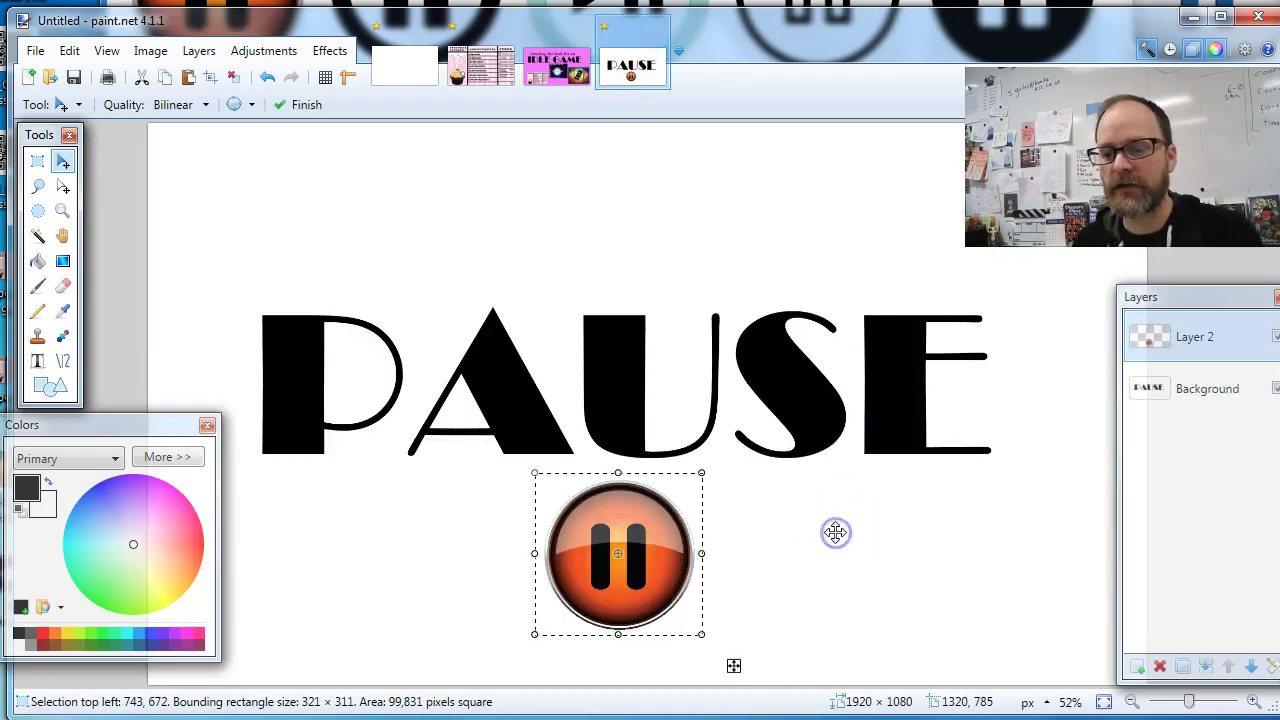
key(ctrl+d)
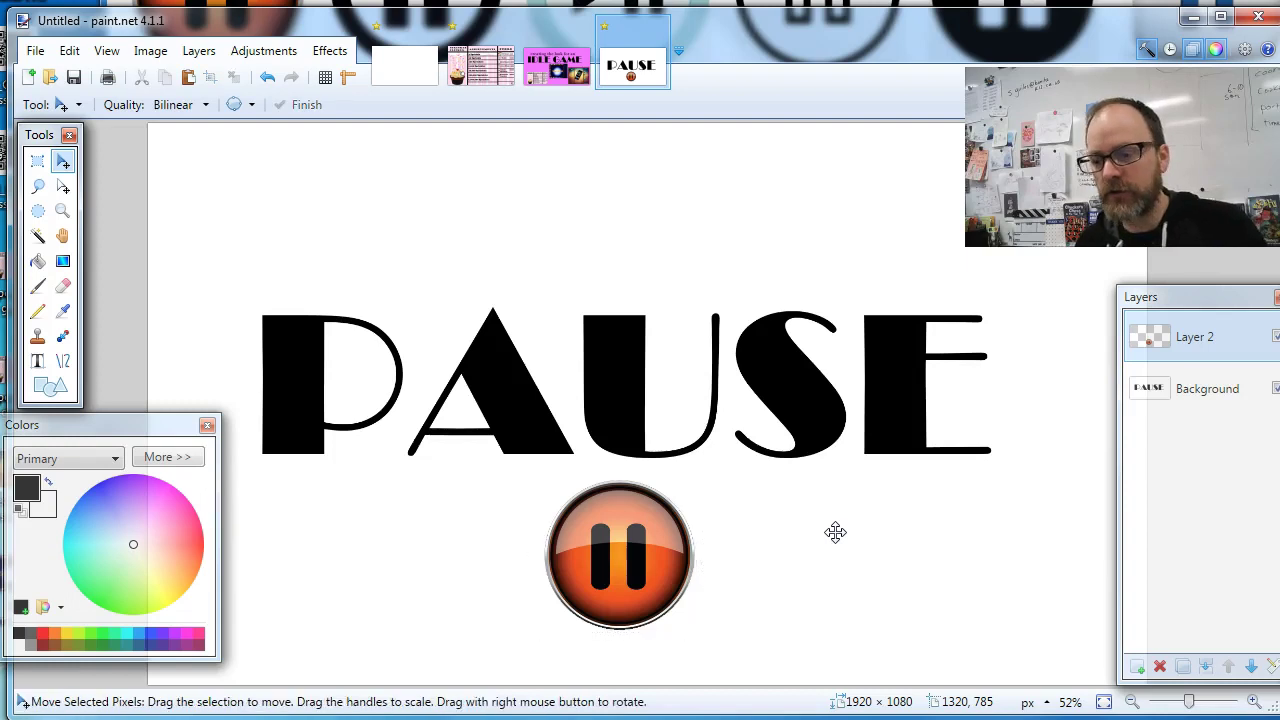
click(809, 530)
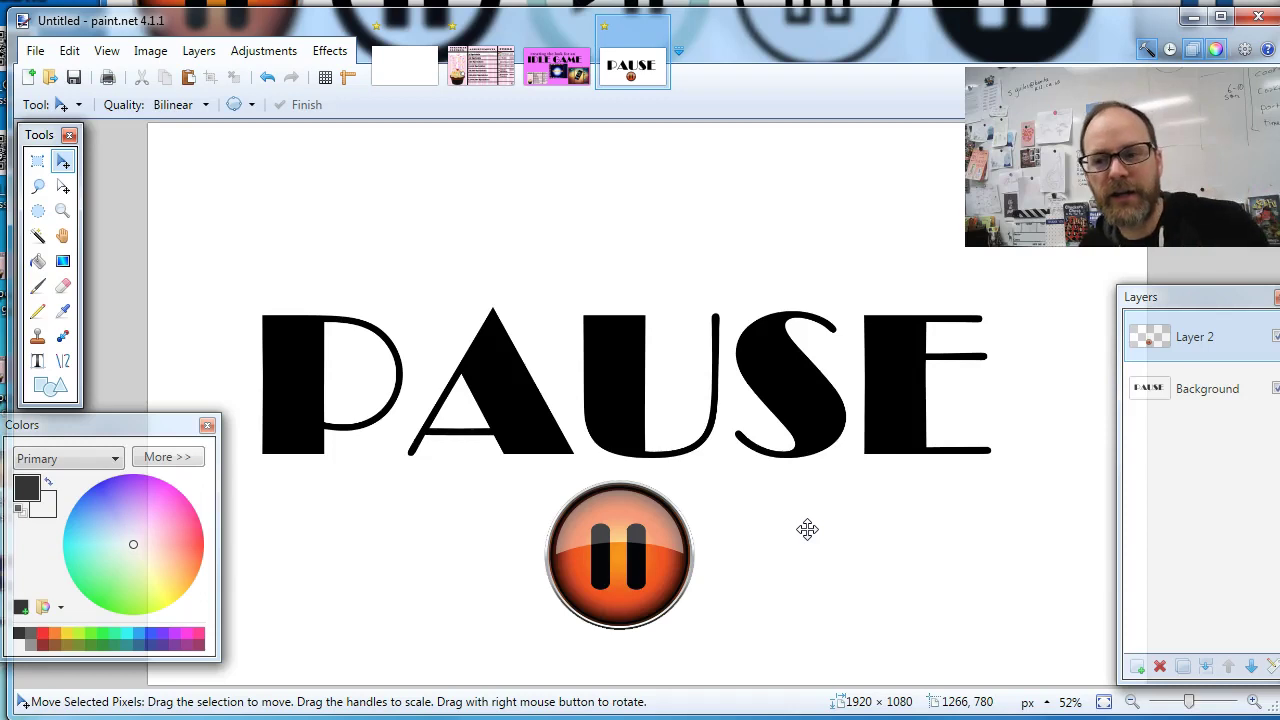
click(803, 533)
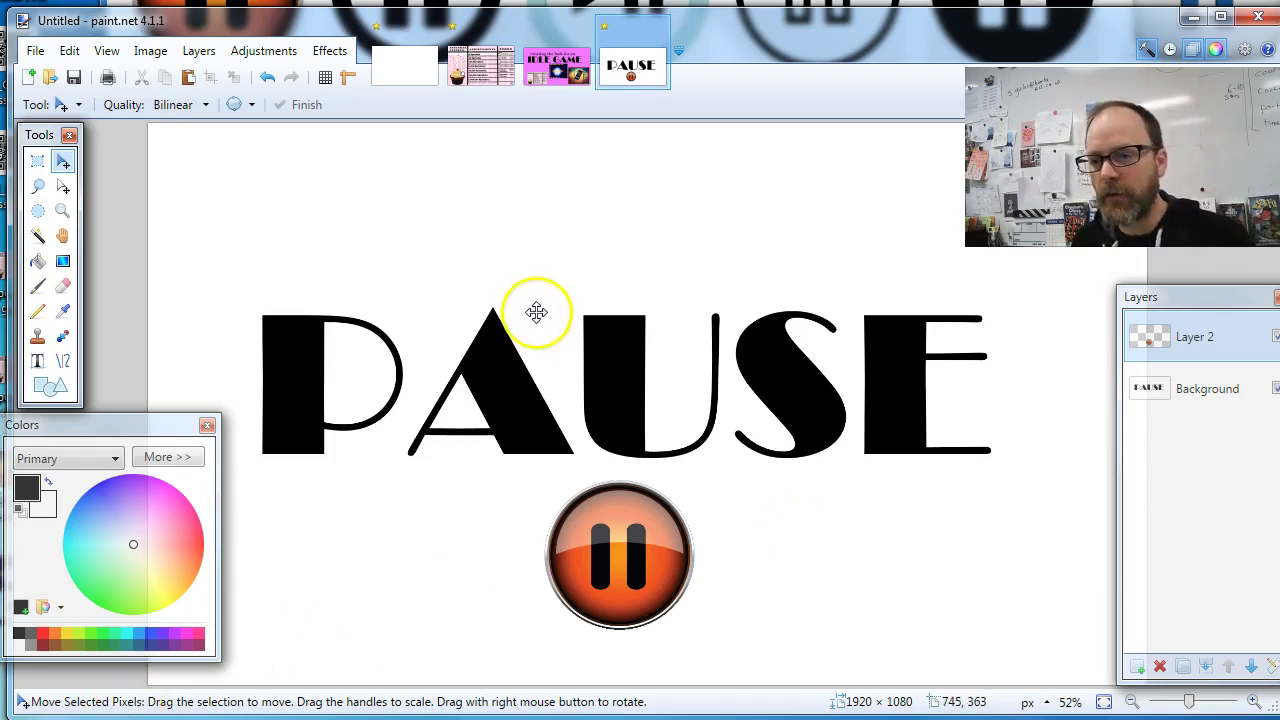
Bring up the cupcake idle game image and toggle its Background layer off and on to examine the layer structure
click(560, 72)
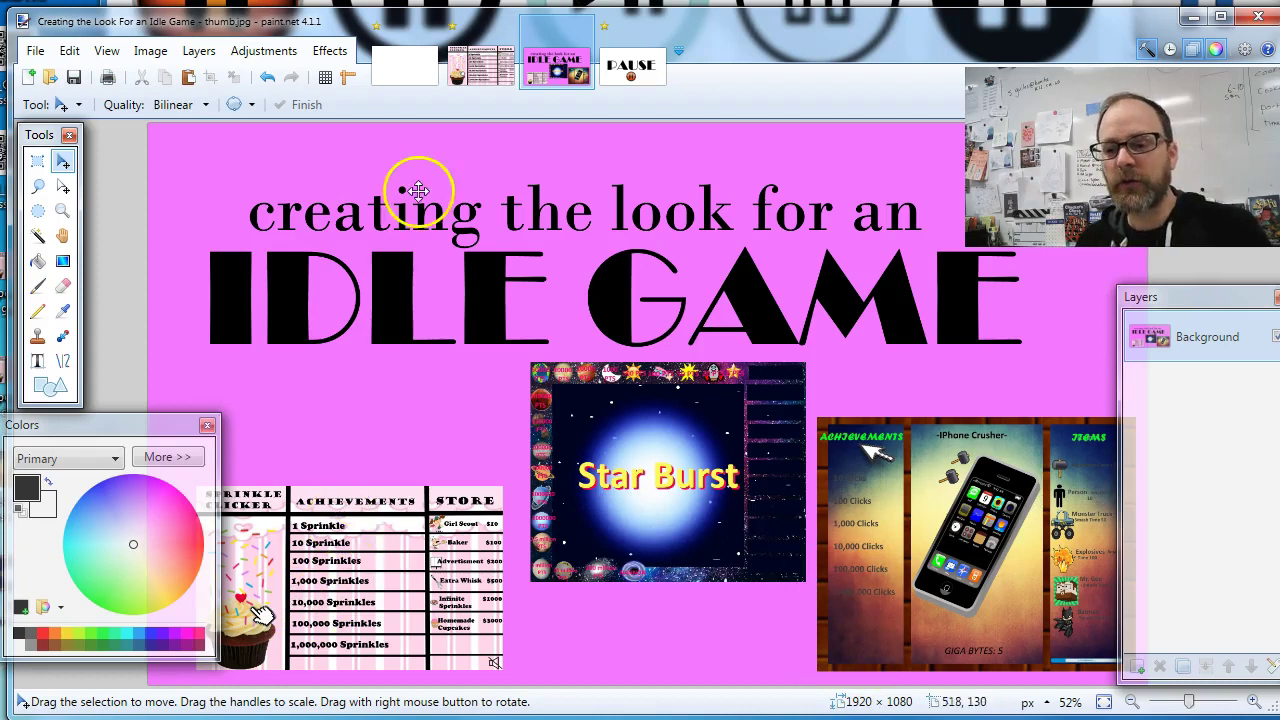
click(476, 68)
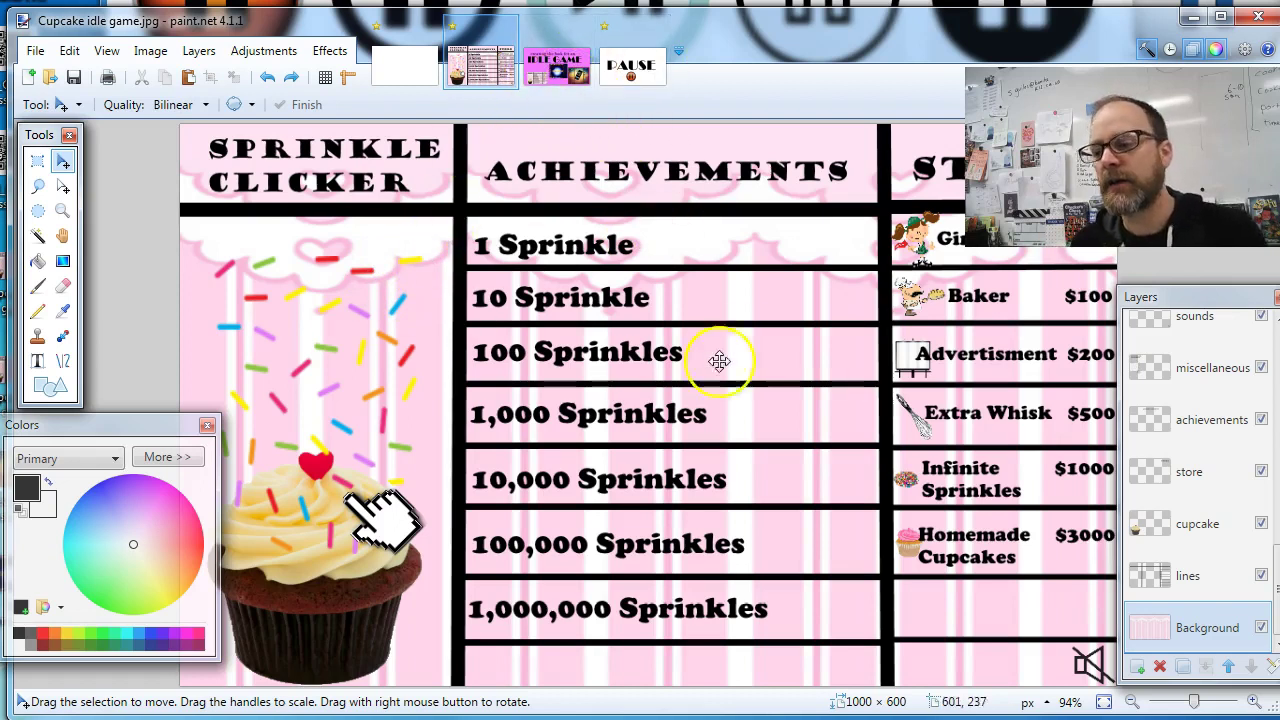
drag(1218, 298, 1199, 275)
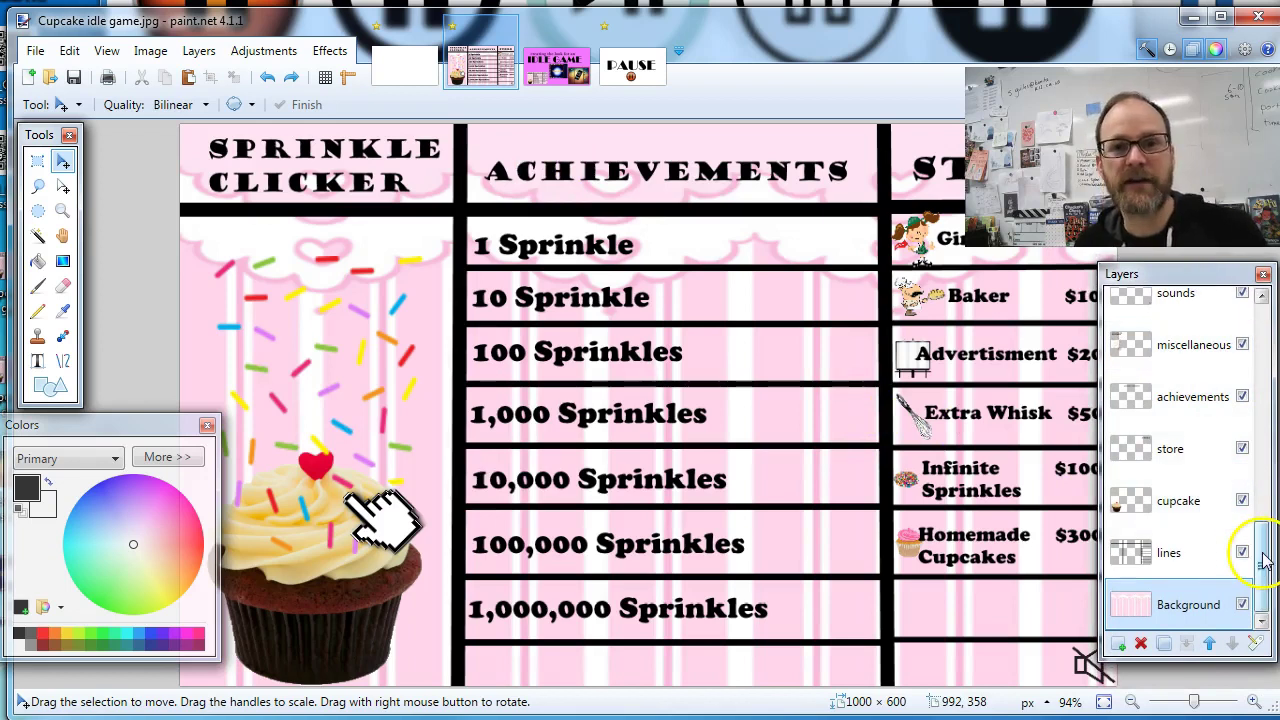
mouse_move(1263, 567)
mouse_down()
mouse_move(1263, 450)
mouse_move(1262, 555)
mouse_up()
click(1174, 622)
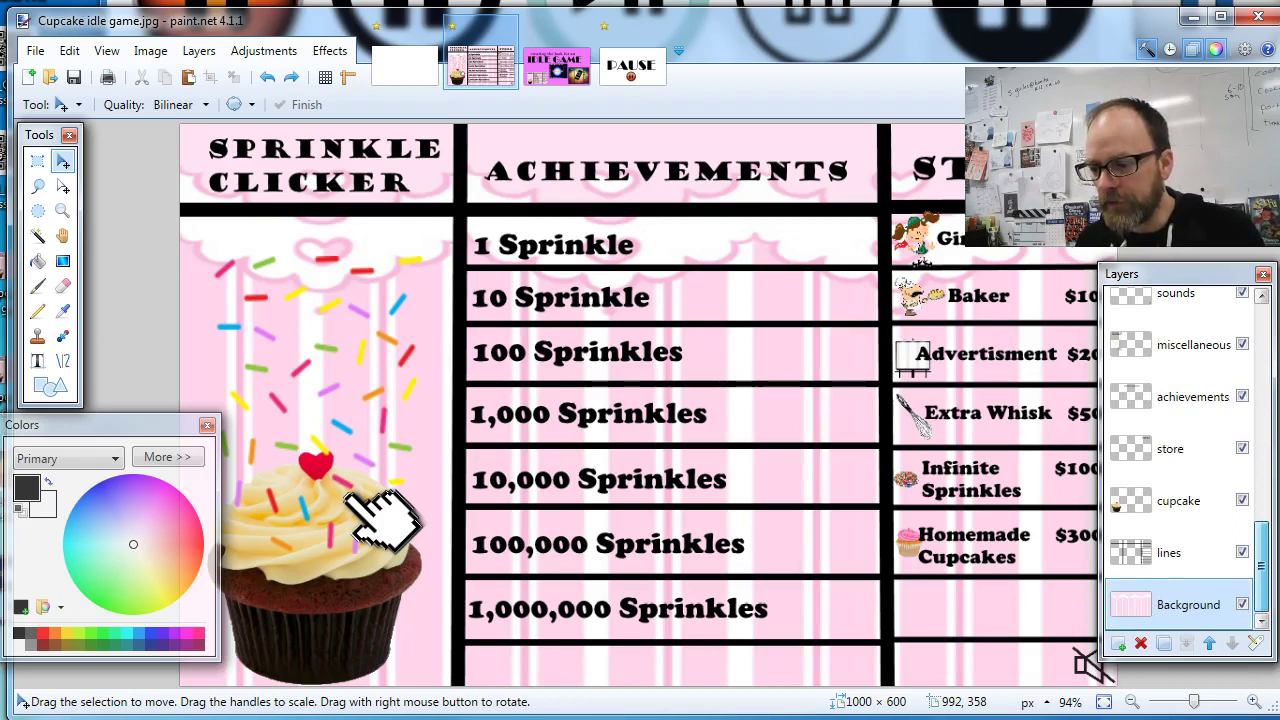
click(1242, 606)
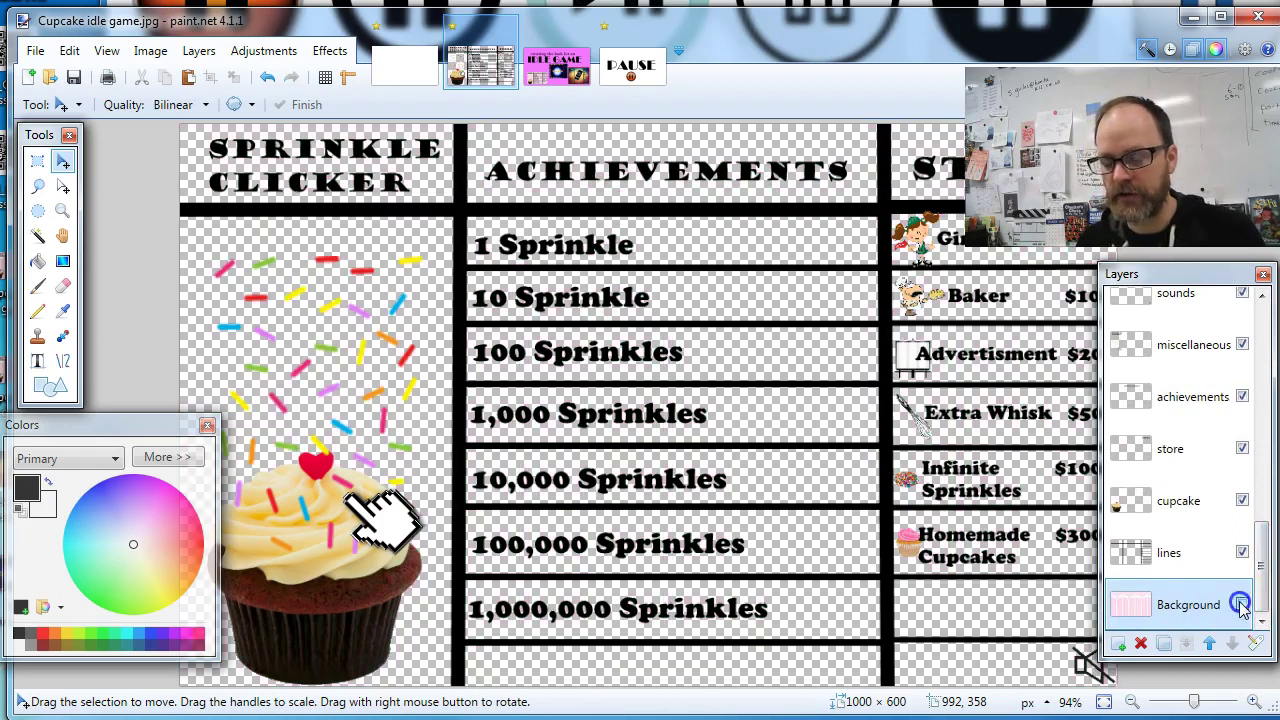
click(1242, 606)
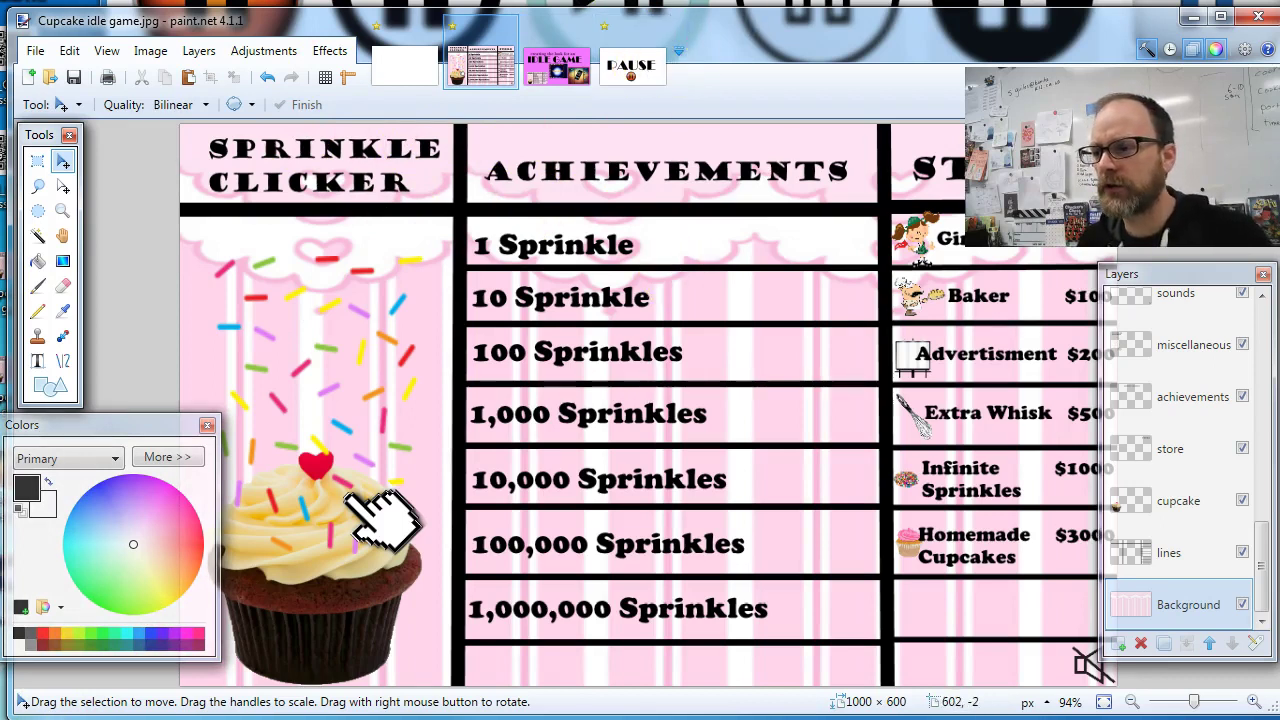
Switch to the browser and search Google Images for "LIGHT YELLOW BACKGROUND"
key(alt+Tab)
scroll(663, 27, up, 3)
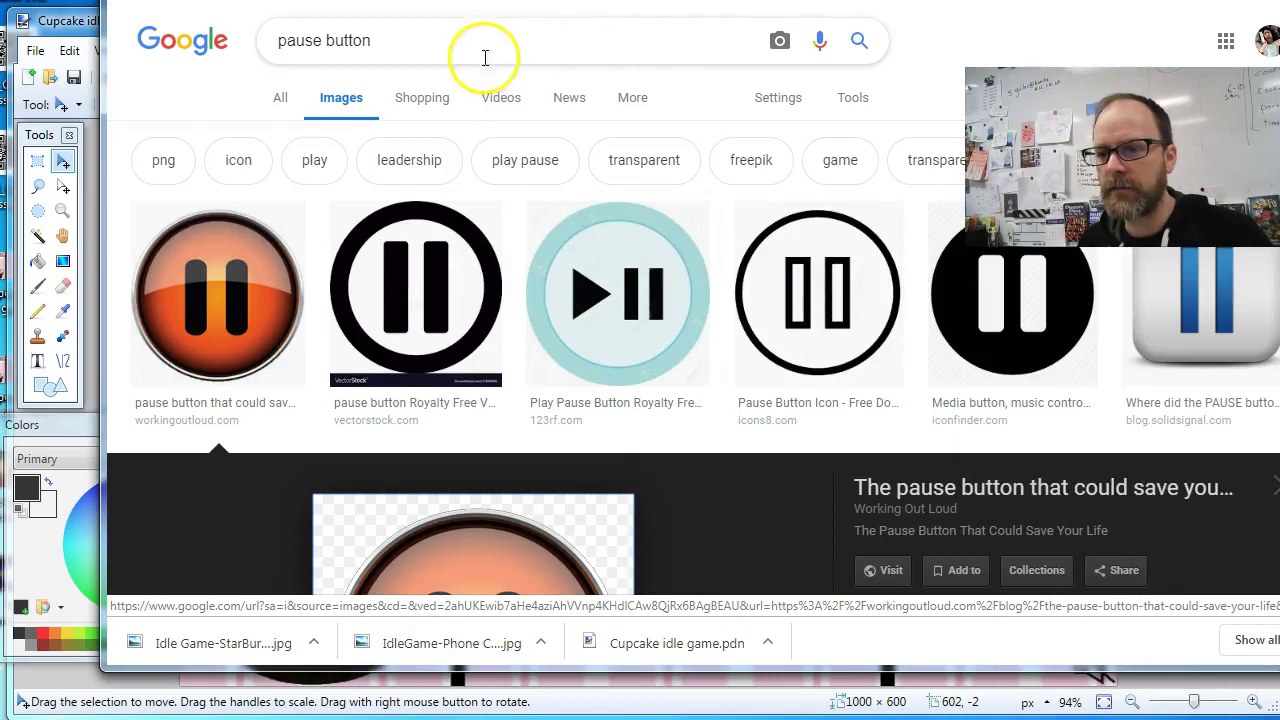
drag(486, 50, 280, 38)
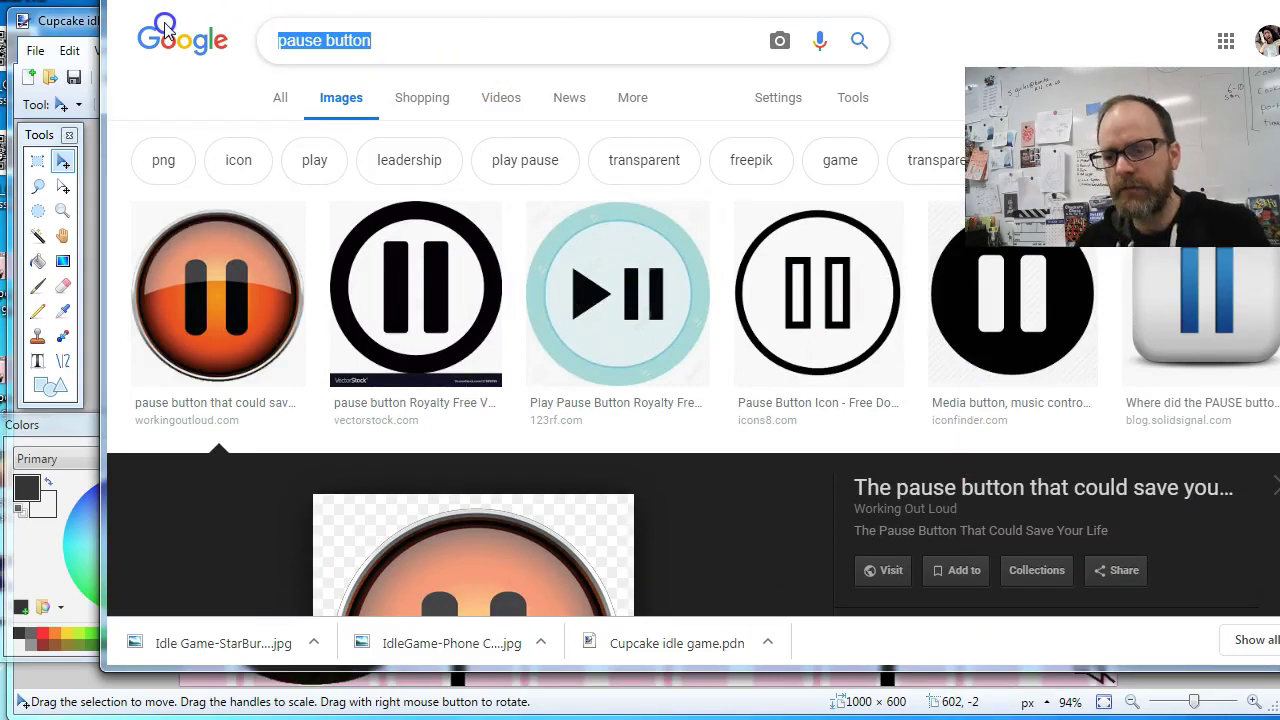
text(LIGHT)
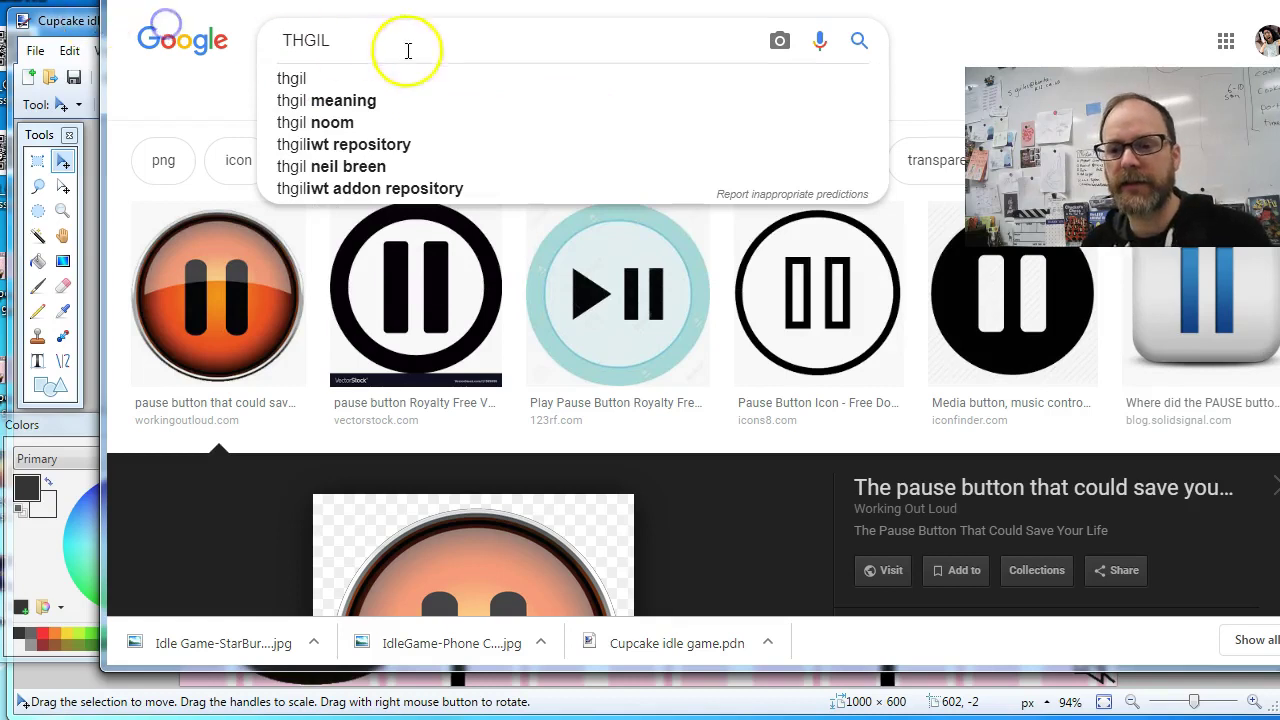
drag(406, 49, 233, 25)
text(LIG)
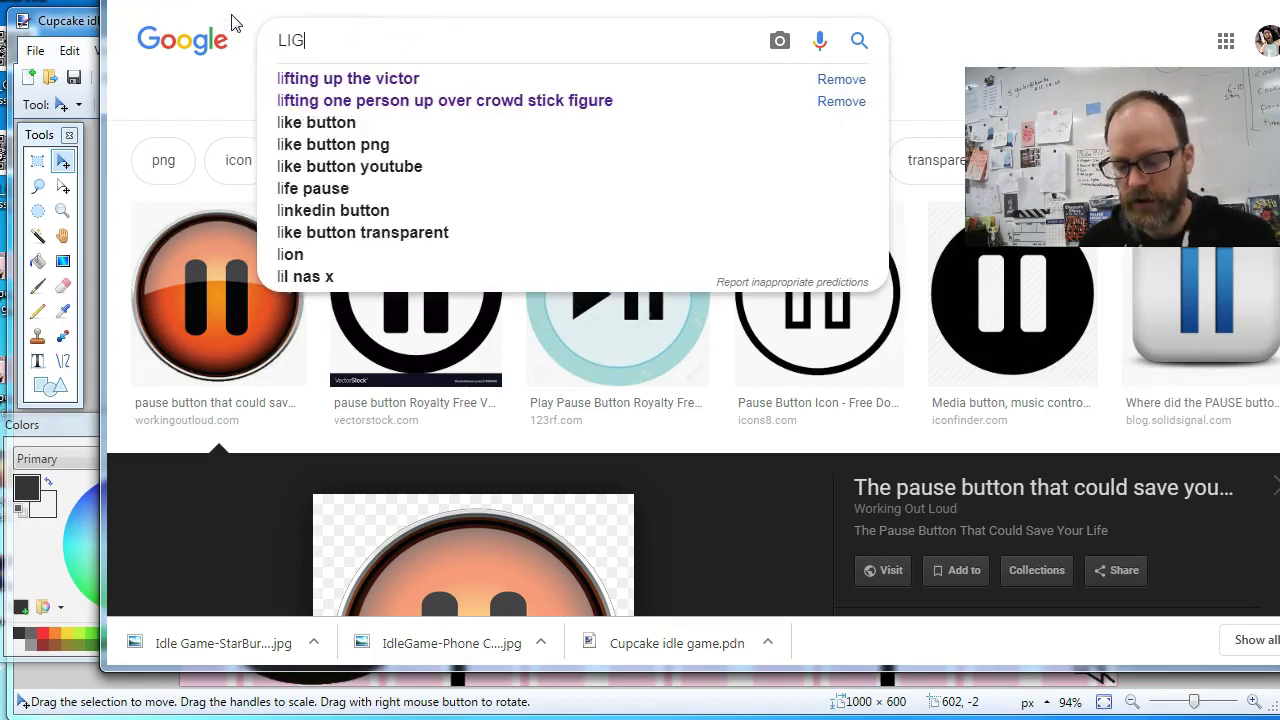
text(HT YELLOW BACKGROUND)
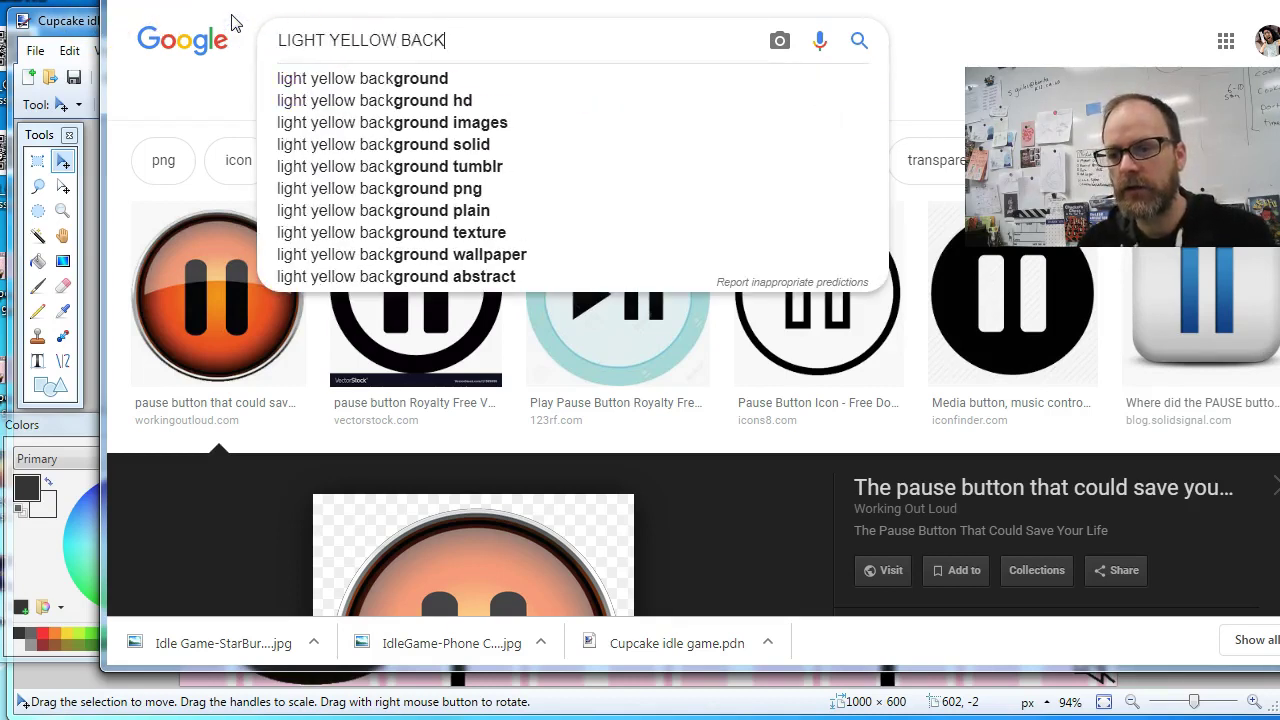
key(Return)
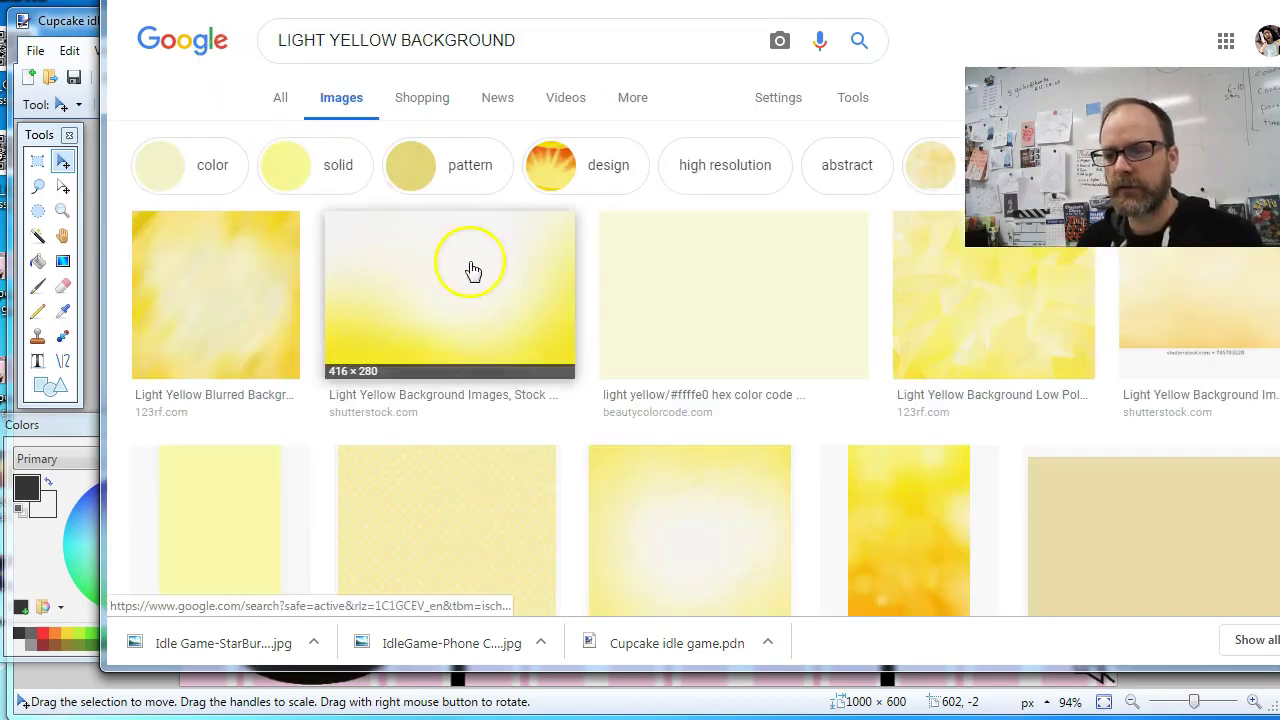
Find the yellow bubble background from vecteezy.com in the results and copy its enlarged image
scroll(480, 330, down, 3)
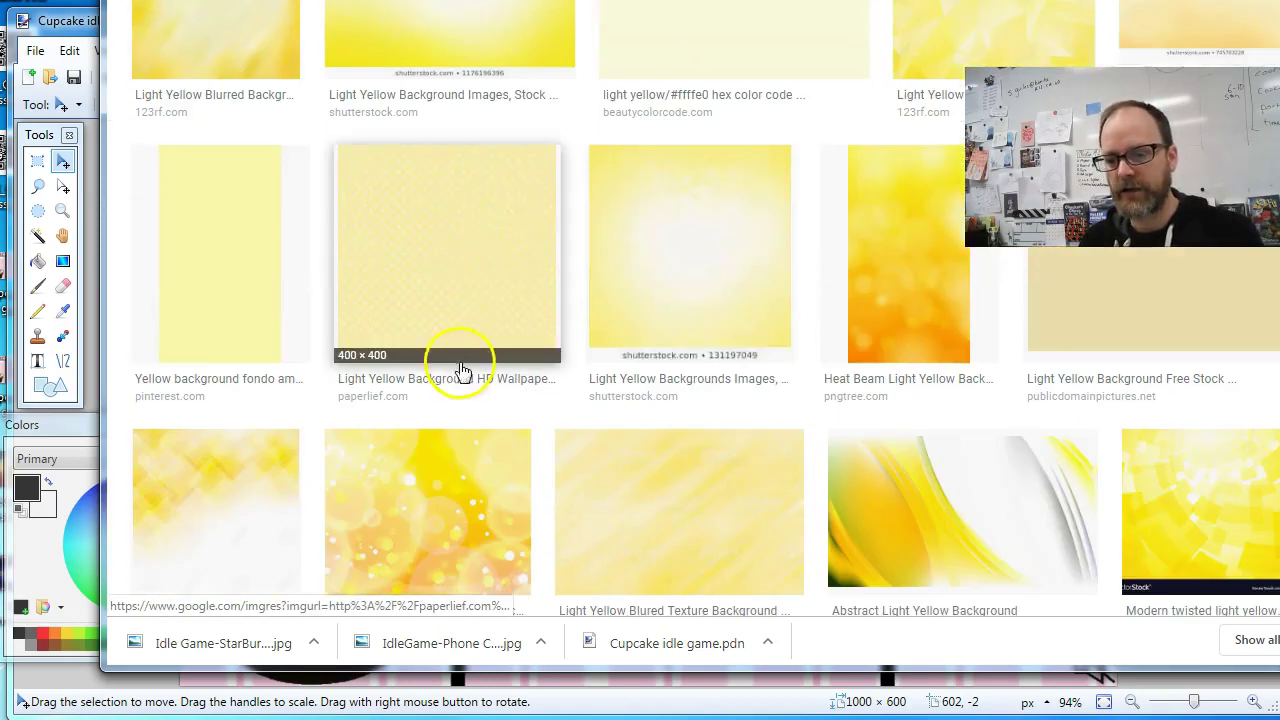
scroll(665, 400, down, 1)
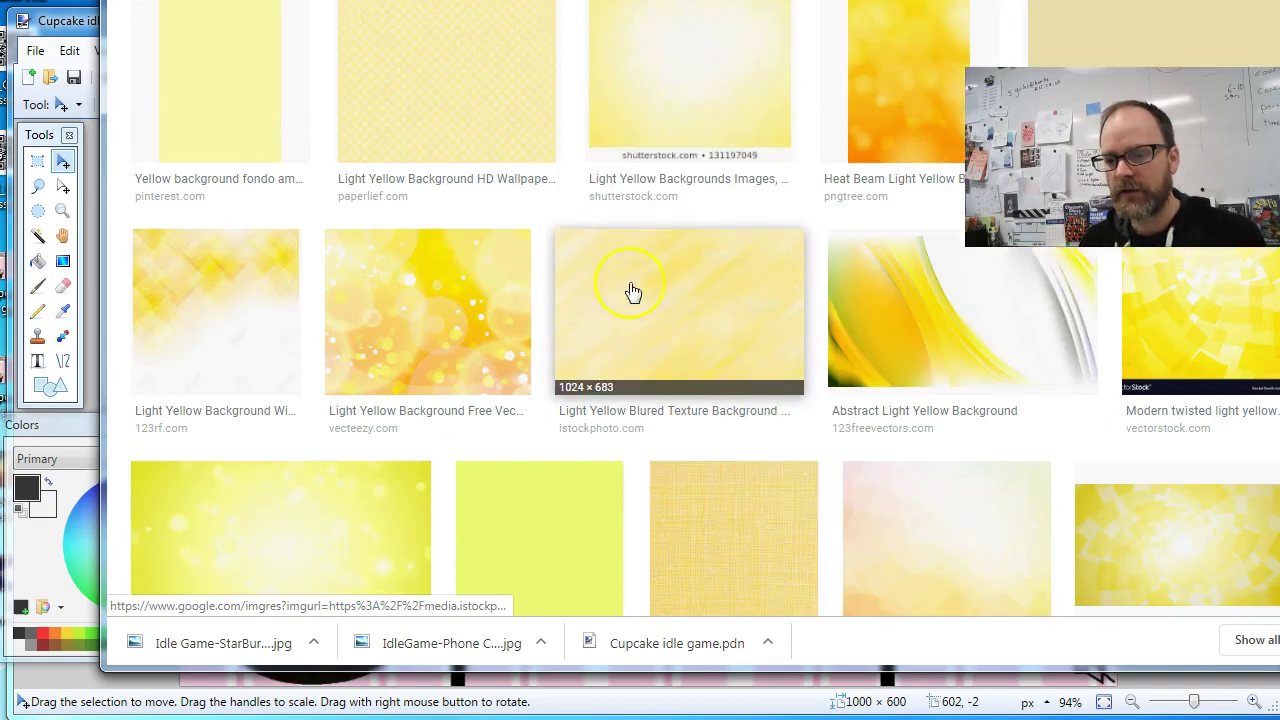
click(428, 325)
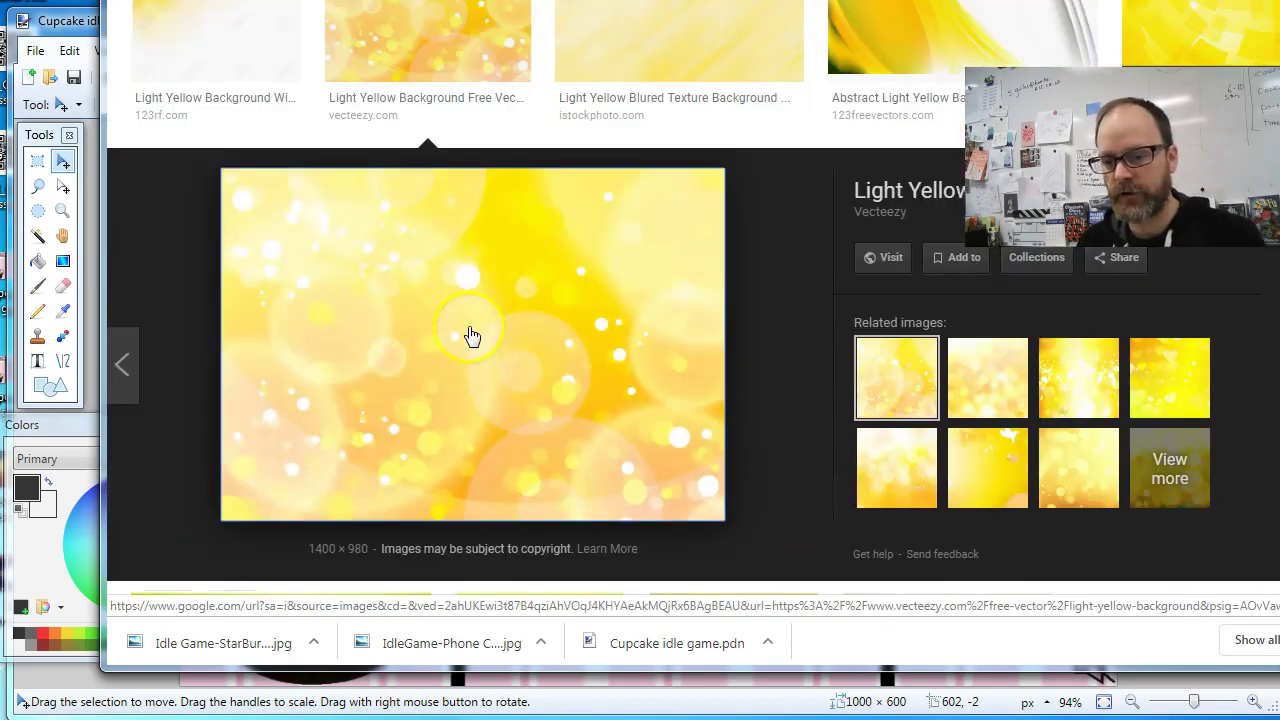
right_click(472, 336)
click(563, 529)
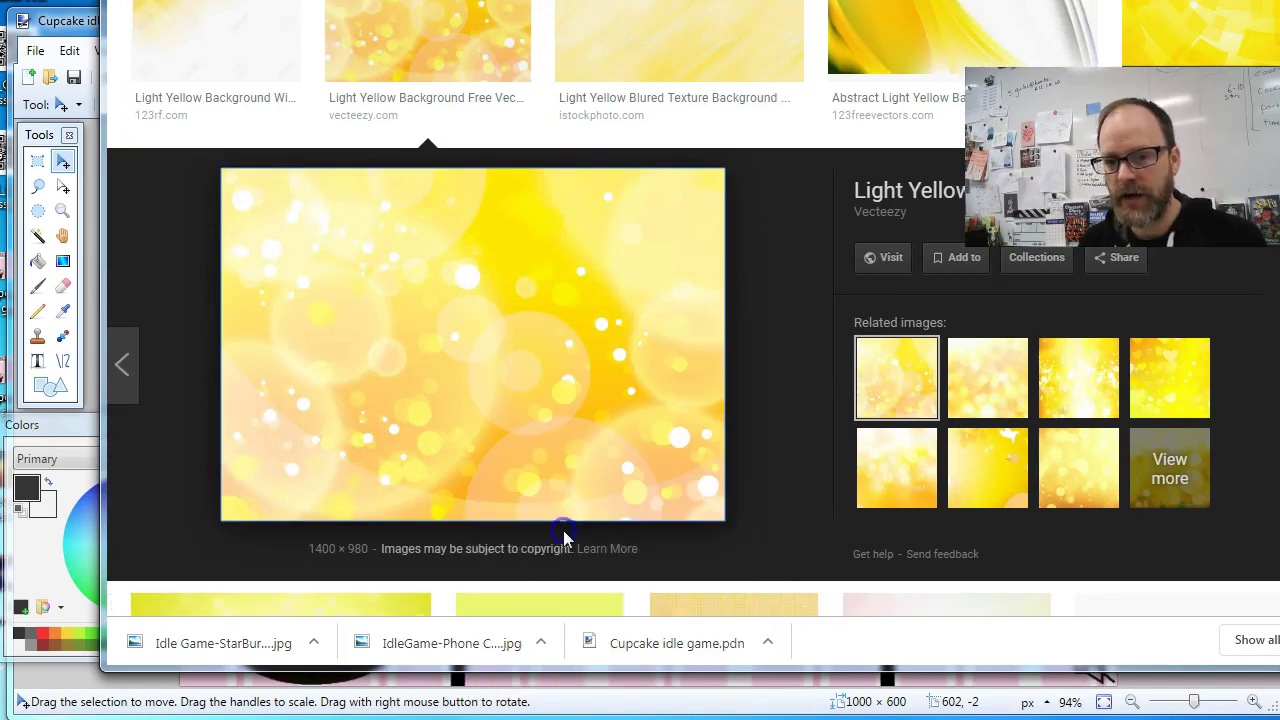
Switch back to paint.net and create a new blank image 1000 pixels wide and 600 pixels high
click(80, 20)
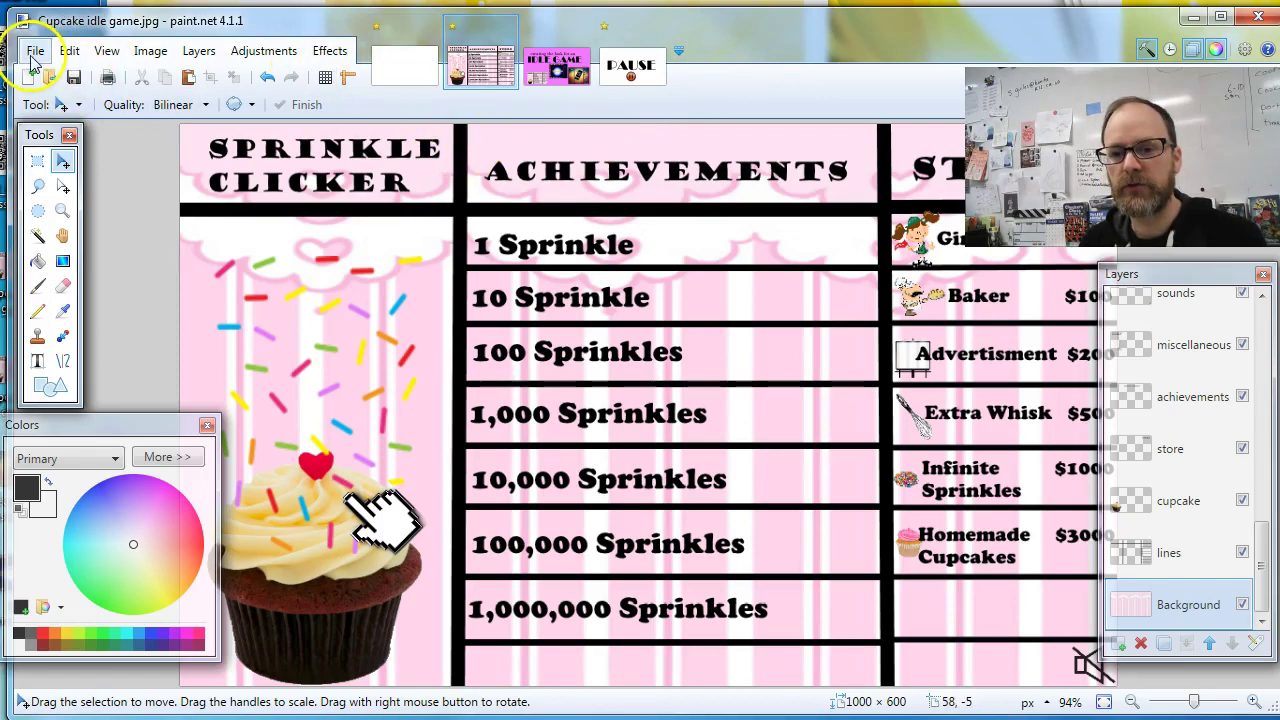
click(33, 52)
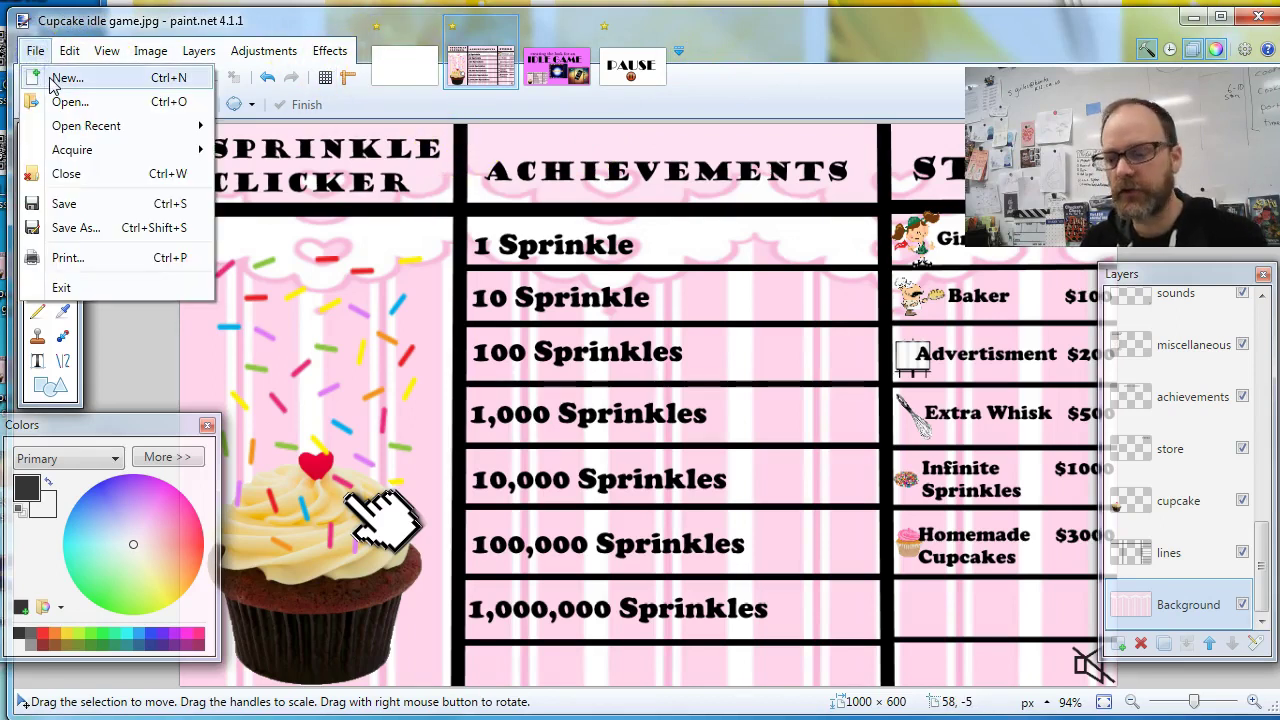
key(Escape)
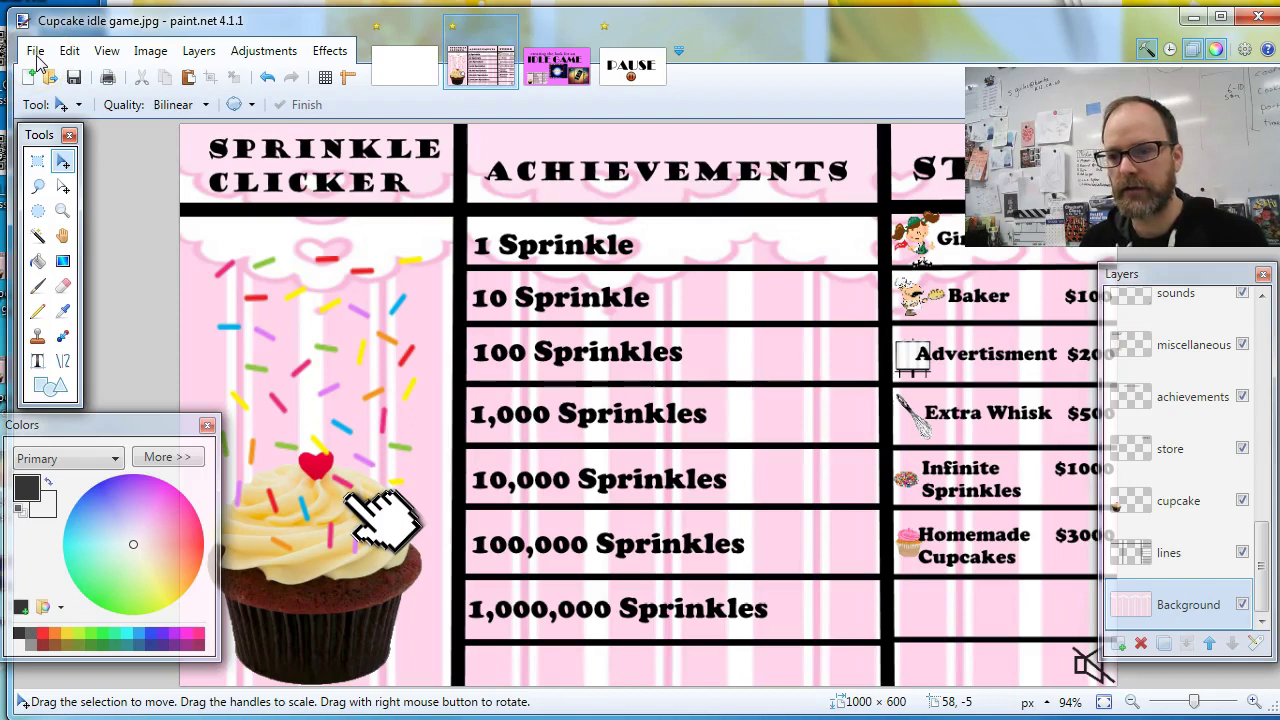
key(ctrl+n)
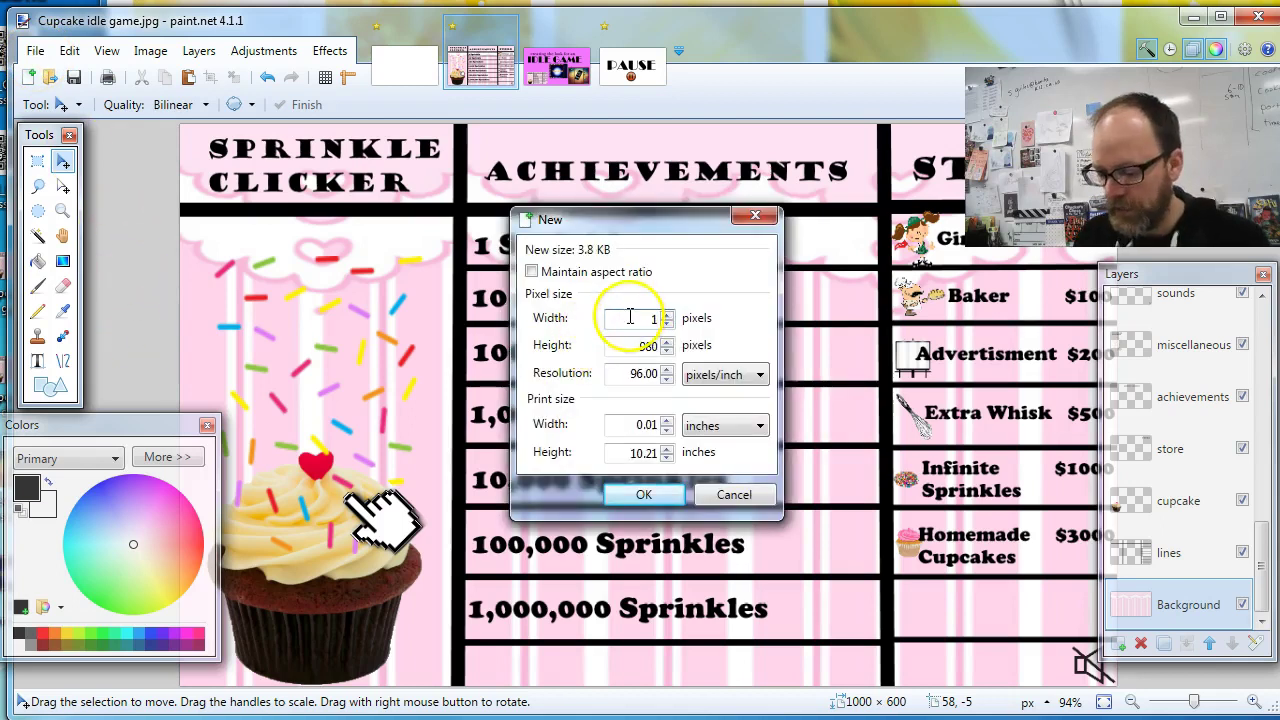
double_click(638, 346)
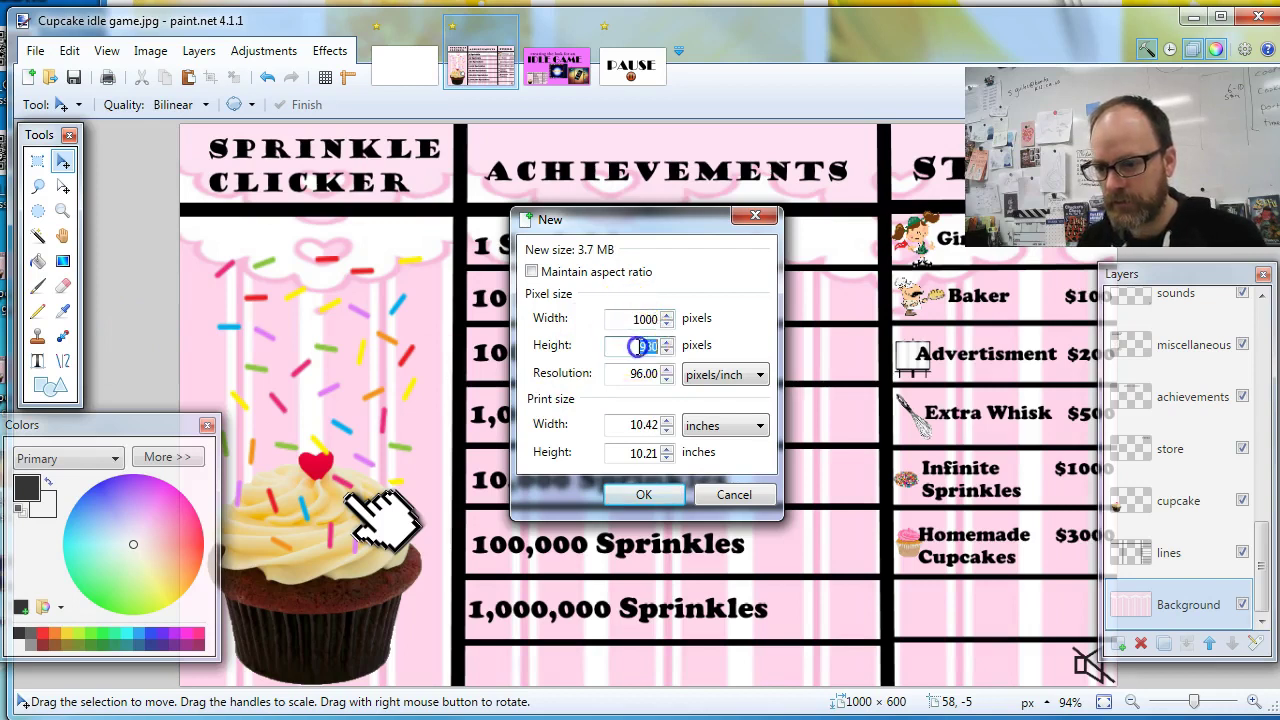
text(600)
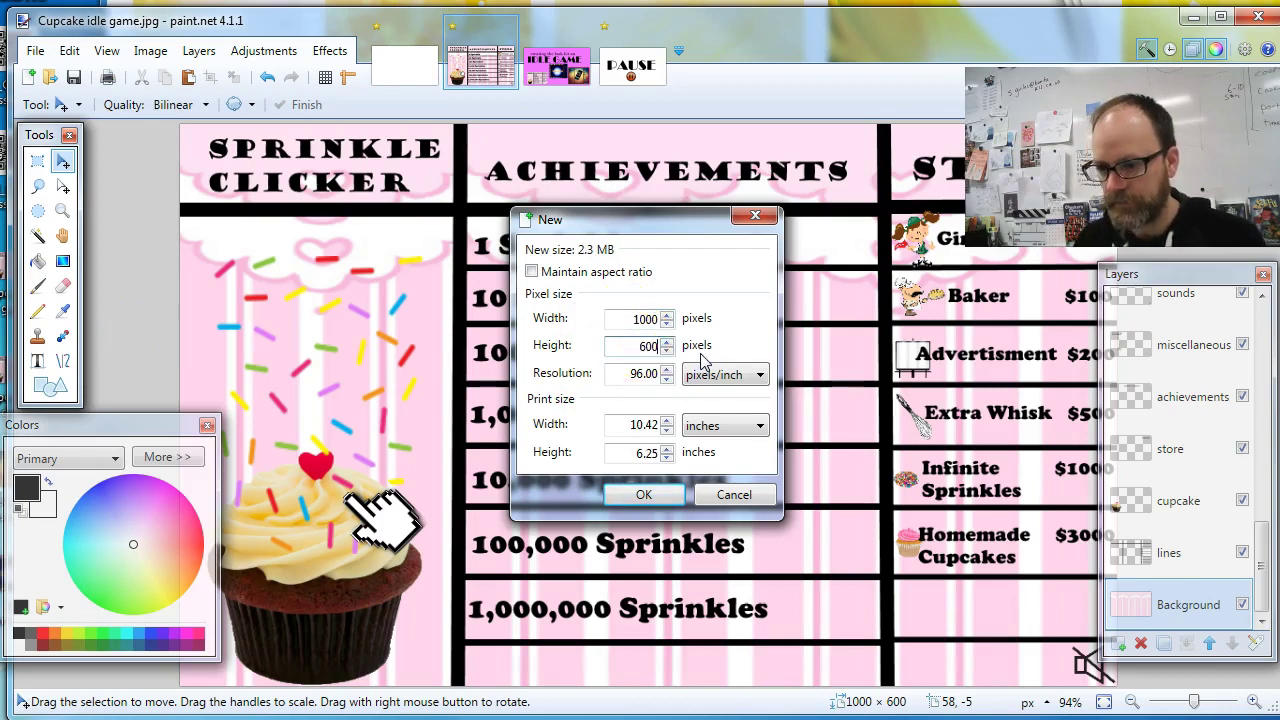
click(645, 493)
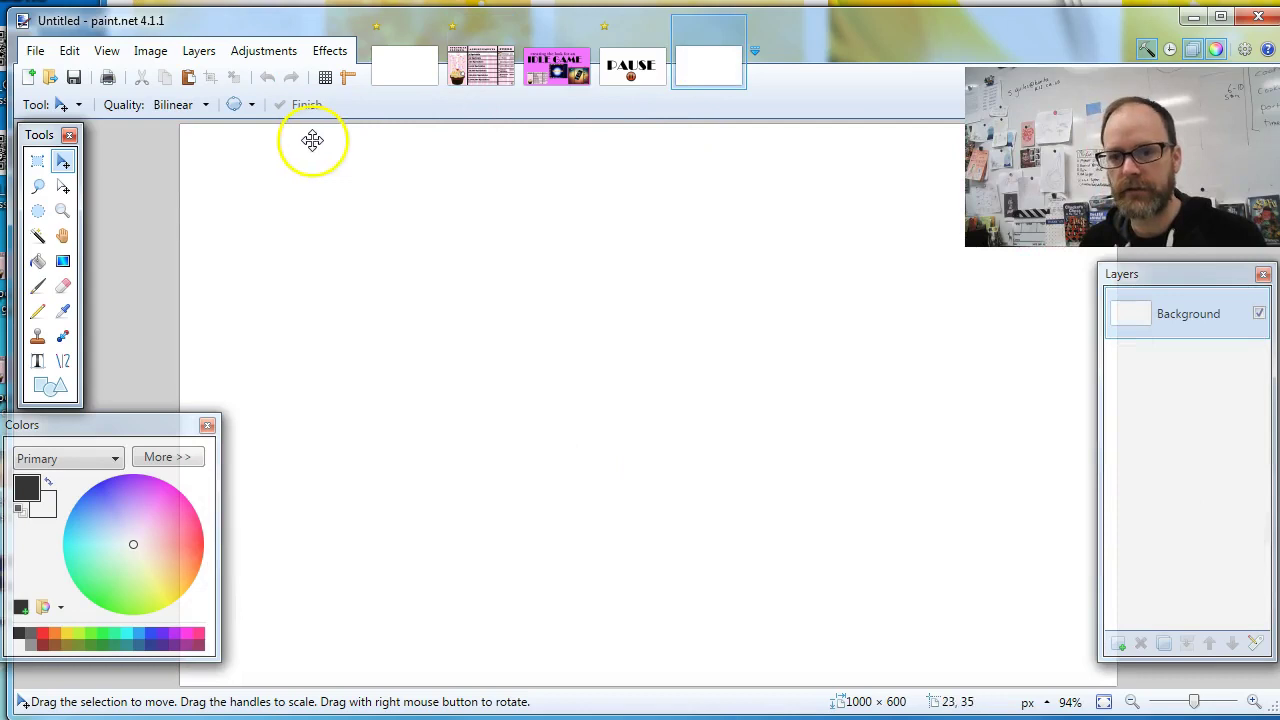
Paste the yellow bubble picture into the new blank image, keeping the canvas size, and reposition it to about -60, -282
click(633, 78)
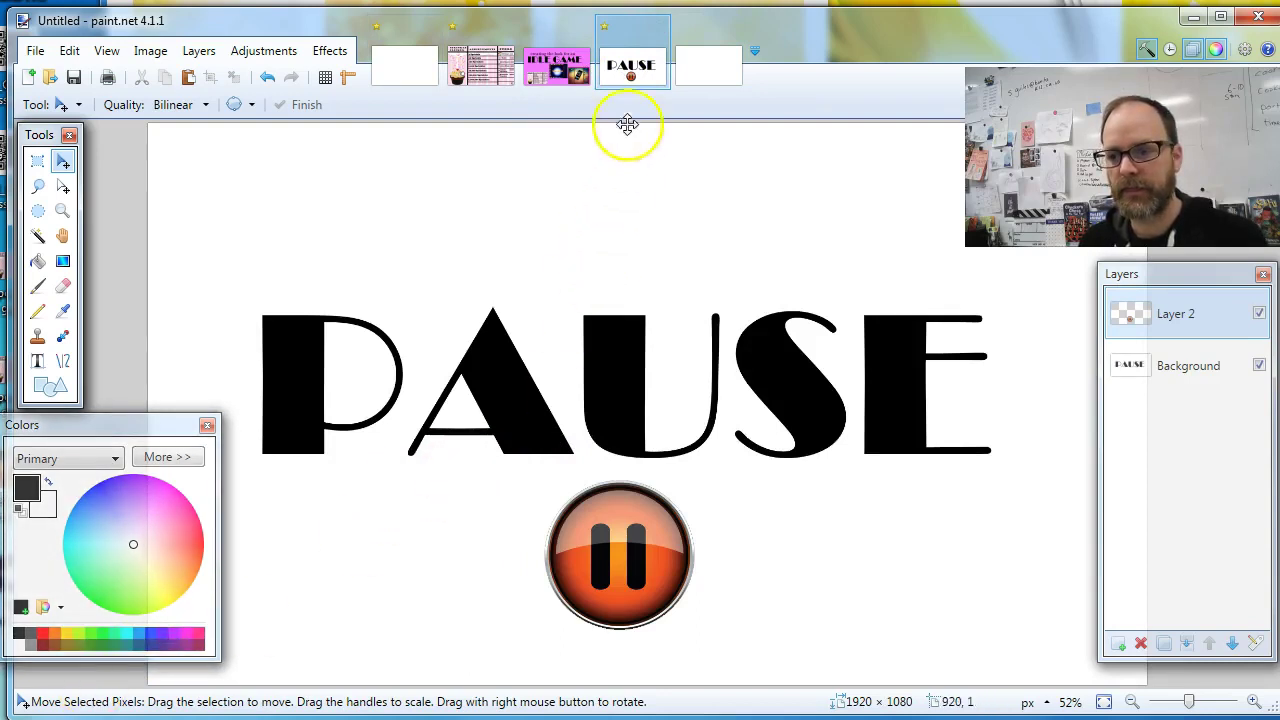
click(698, 80)
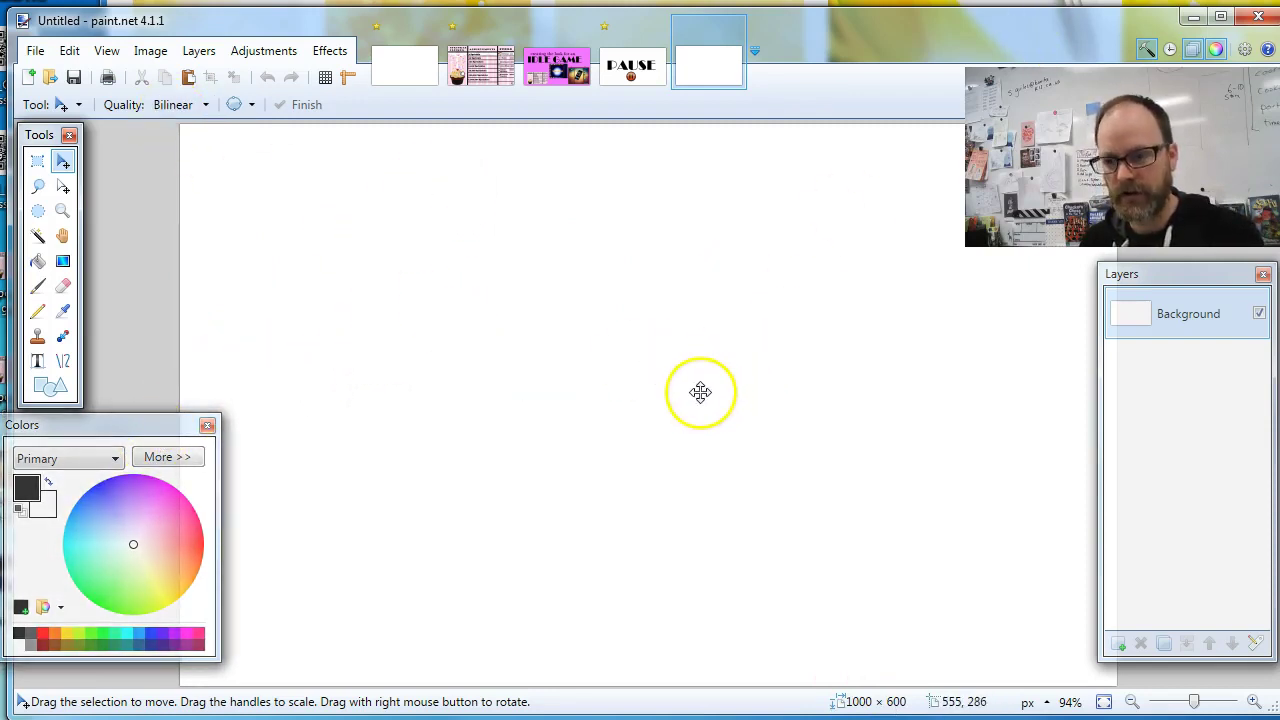
key(ctrl+v)
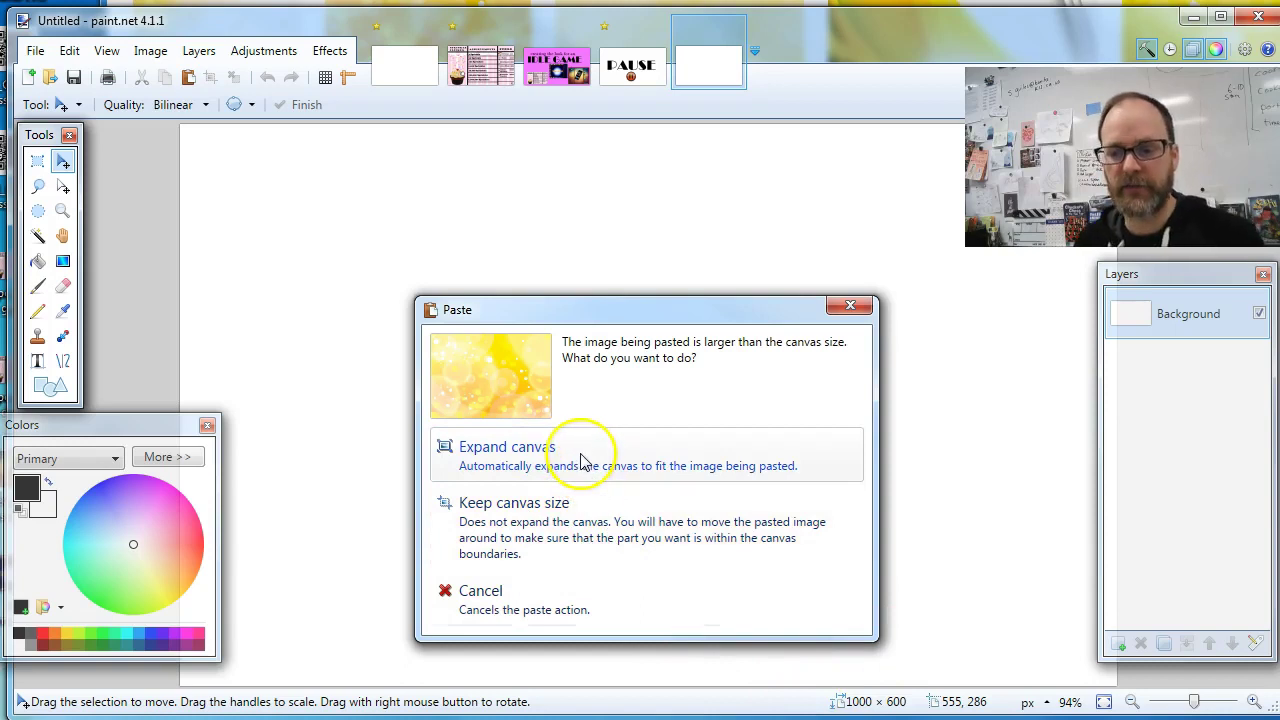
click(590, 540)
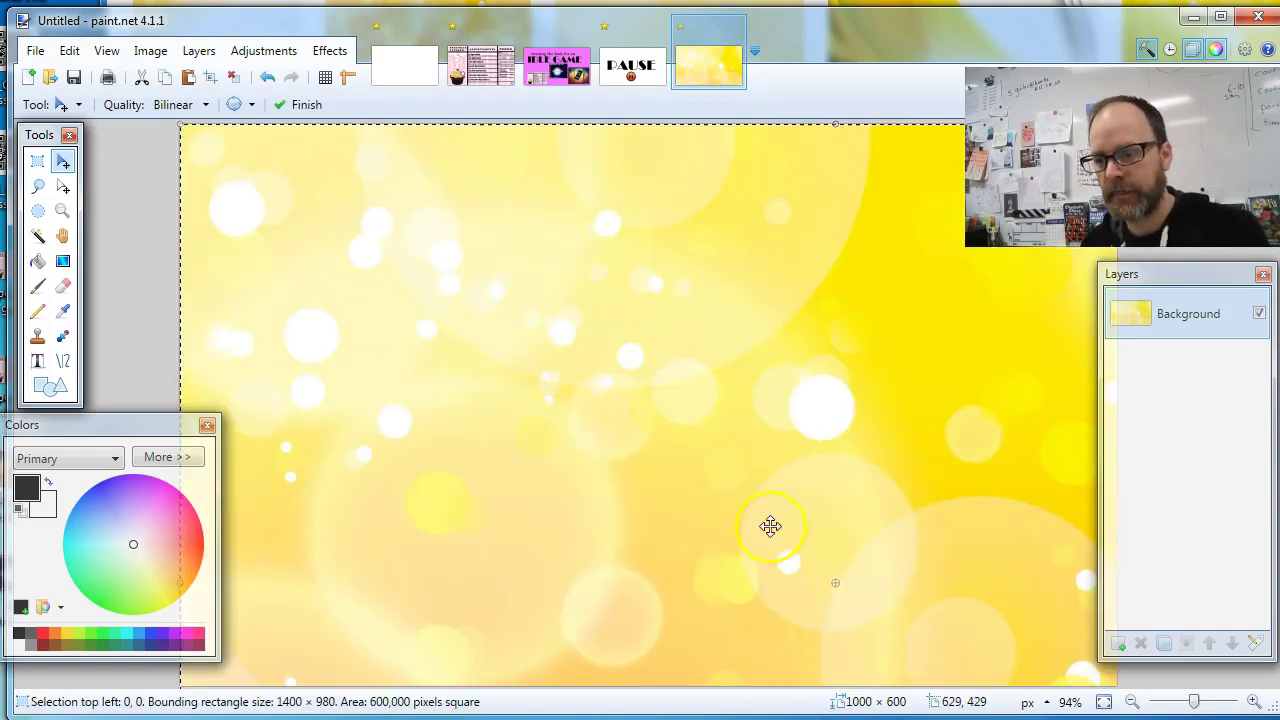
drag(769, 523, 672, 303)
drag(754, 423, 795, 398)
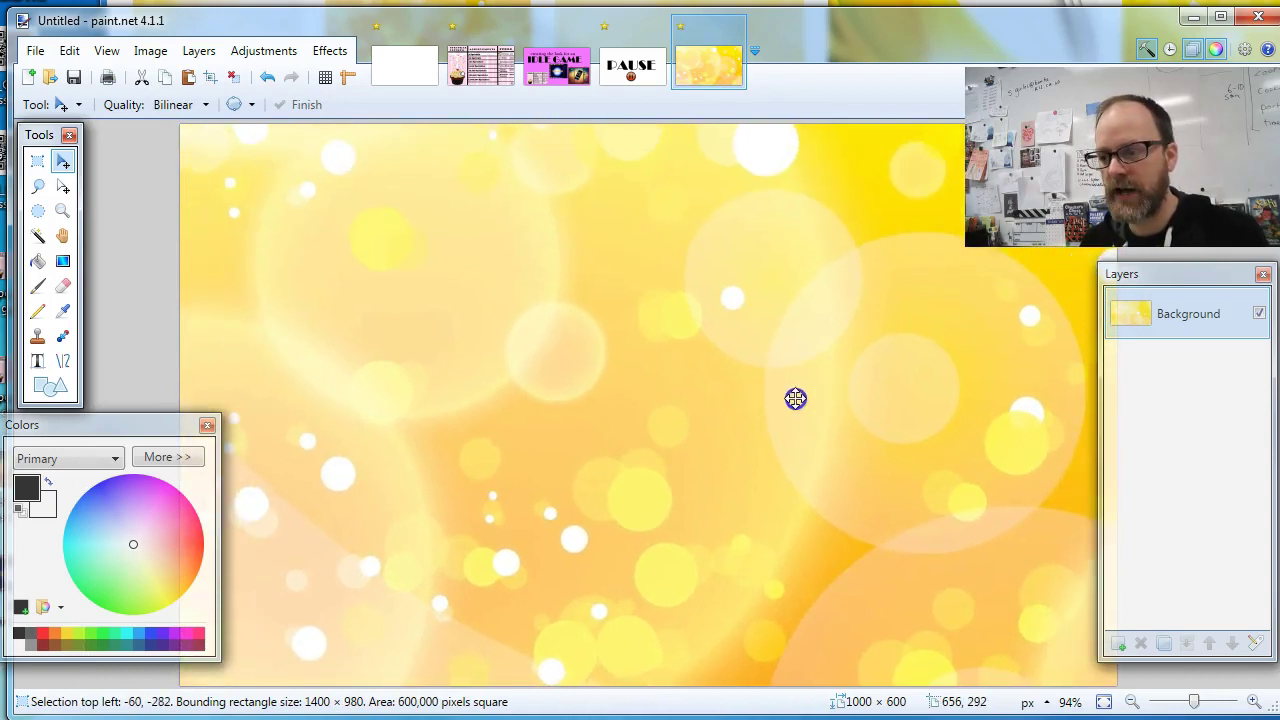
Rename the Background layer as "Yellow bubble Background"
click(1143, 443)
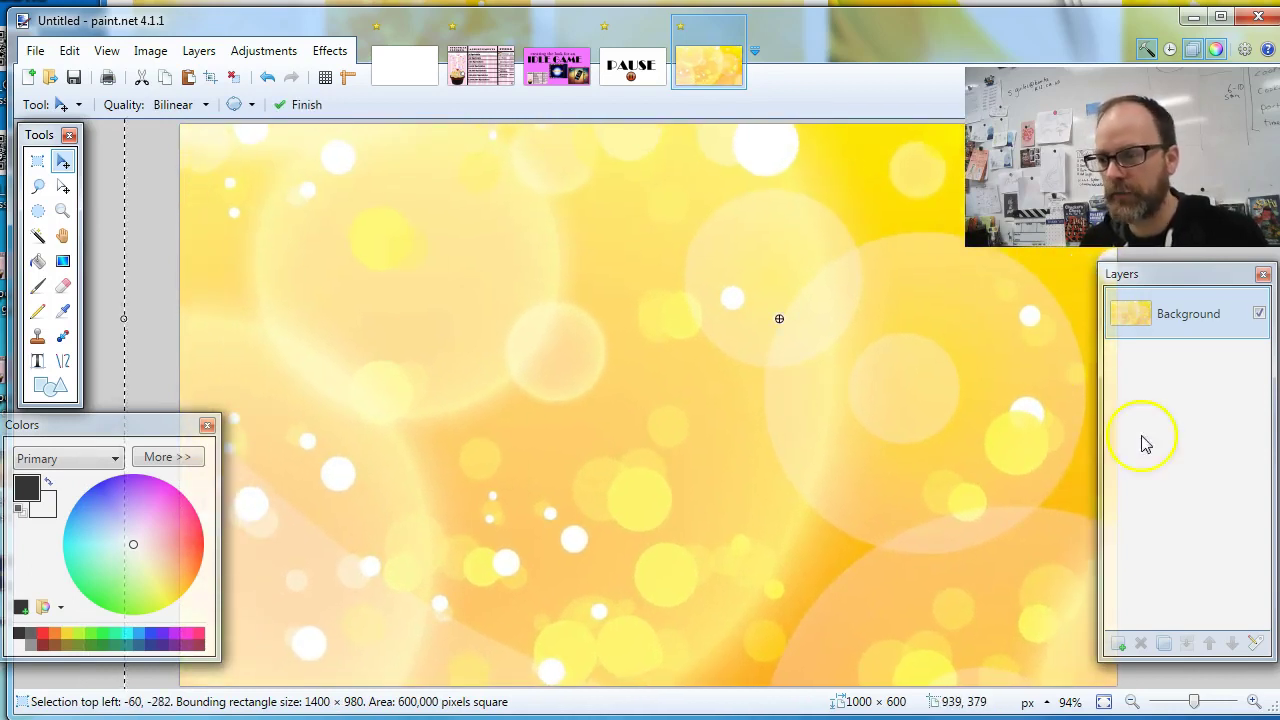
double_click(1200, 318)
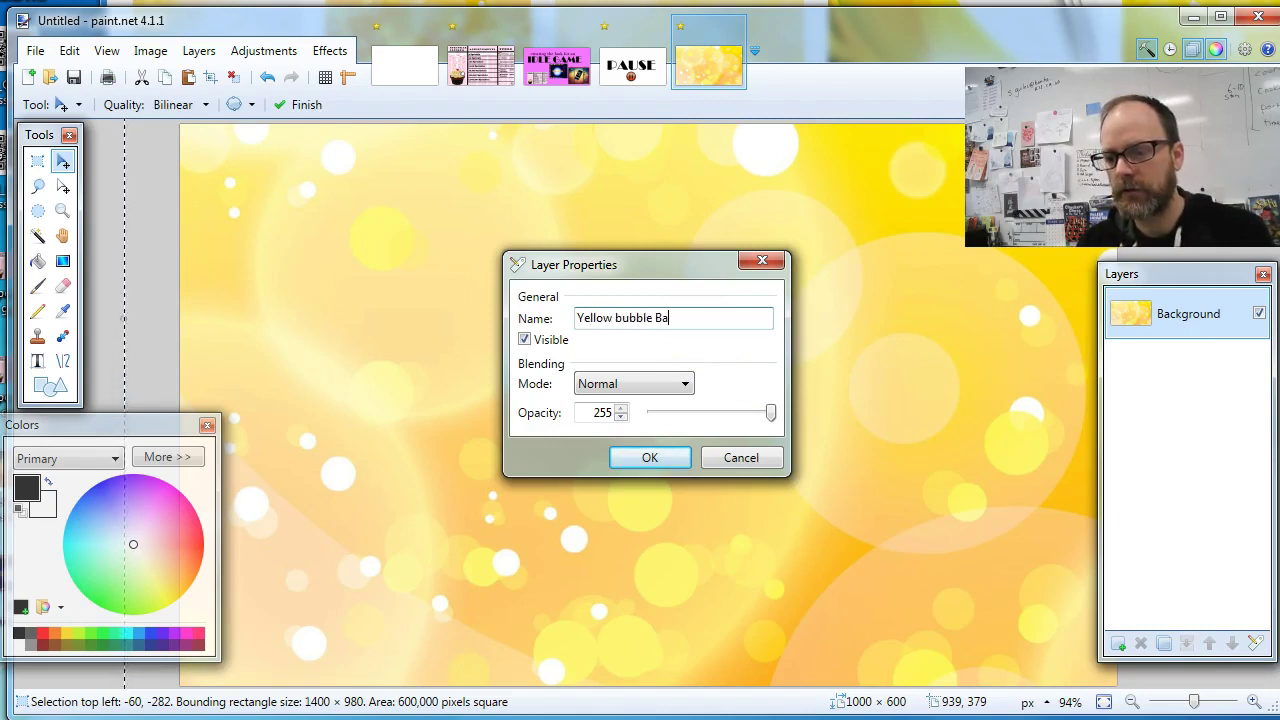
text(Yellow bubble Background)
key(Return)
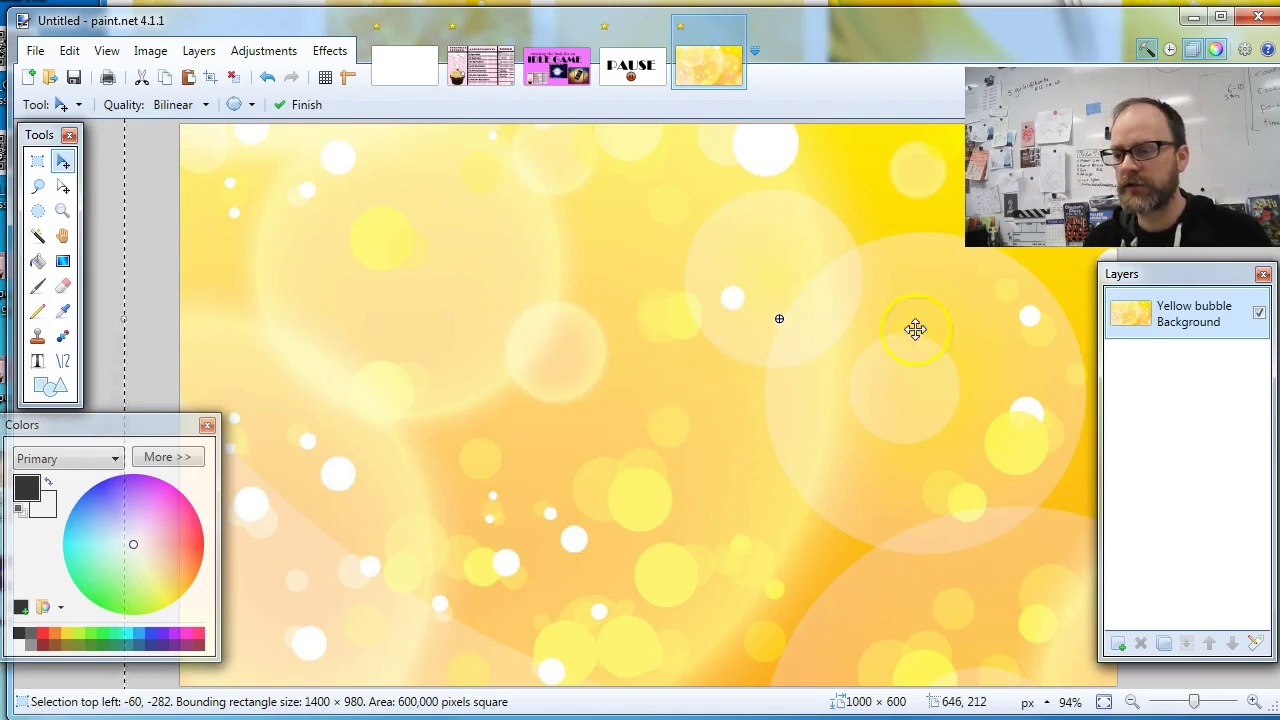
Add a new empty layer above the Yellow bubble Background layer and shift the Colors window slightly lower
click(1118, 646)
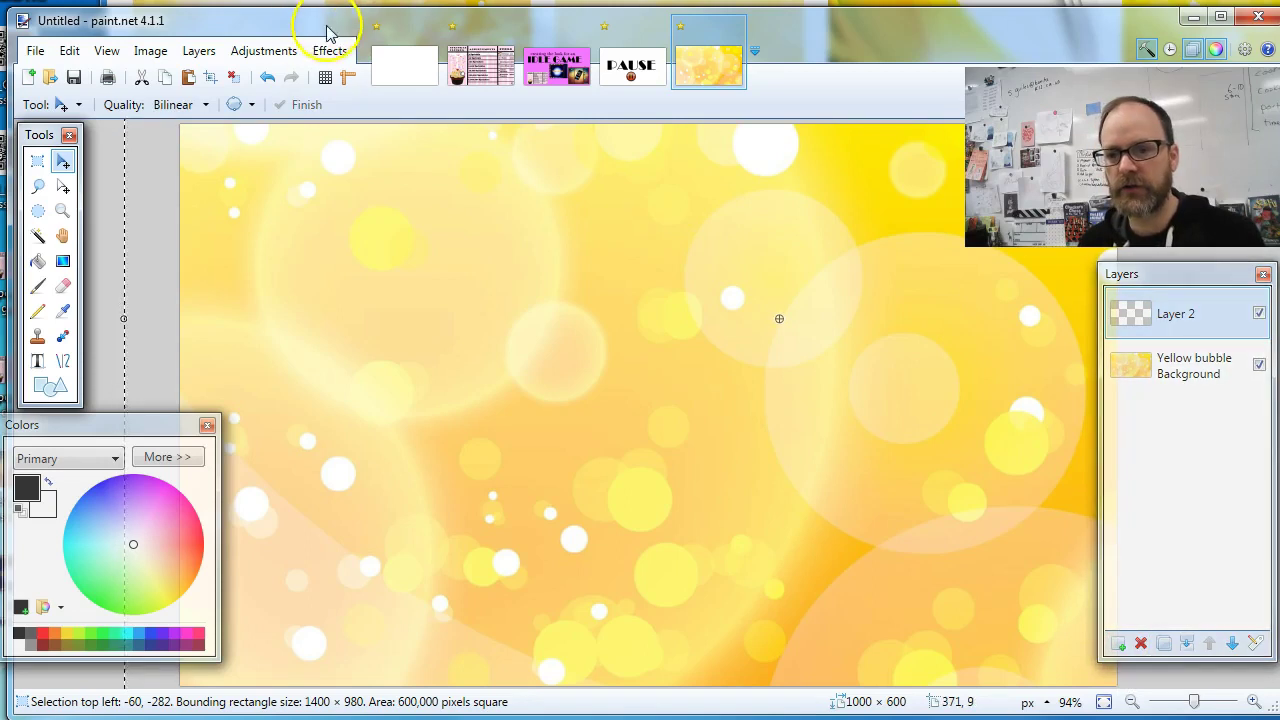
click(198, 52)
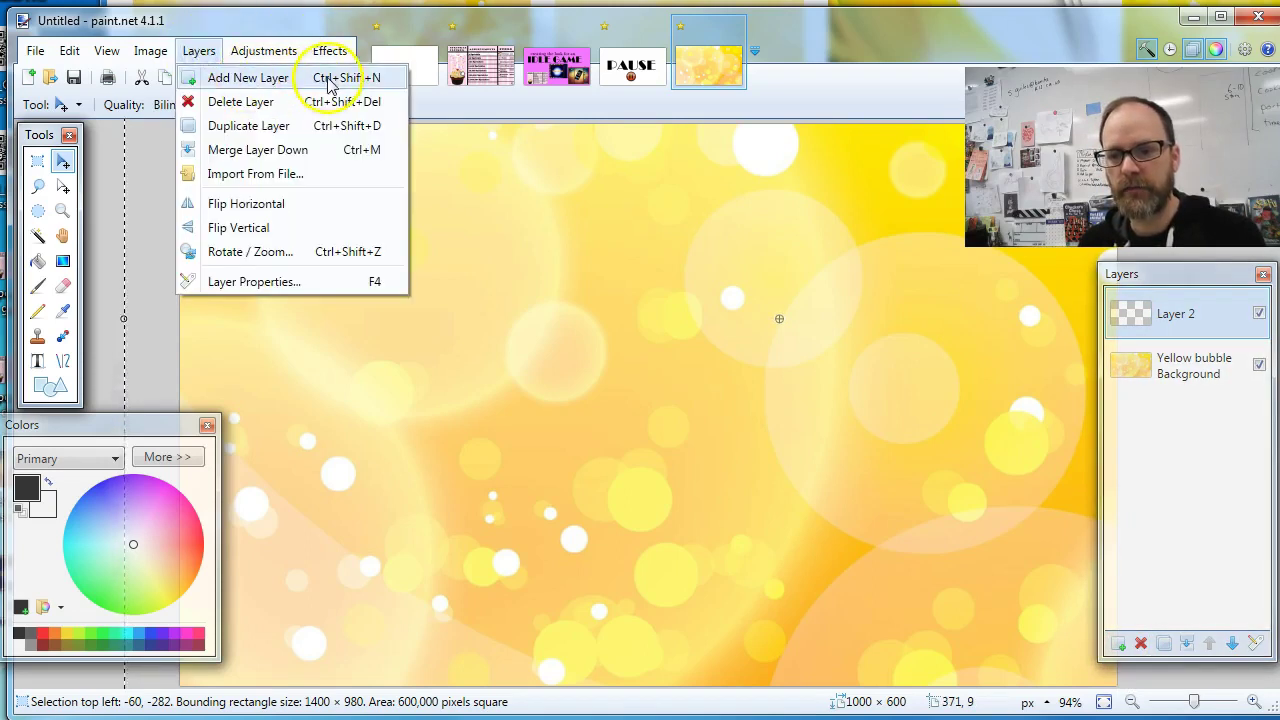
click(794, 36)
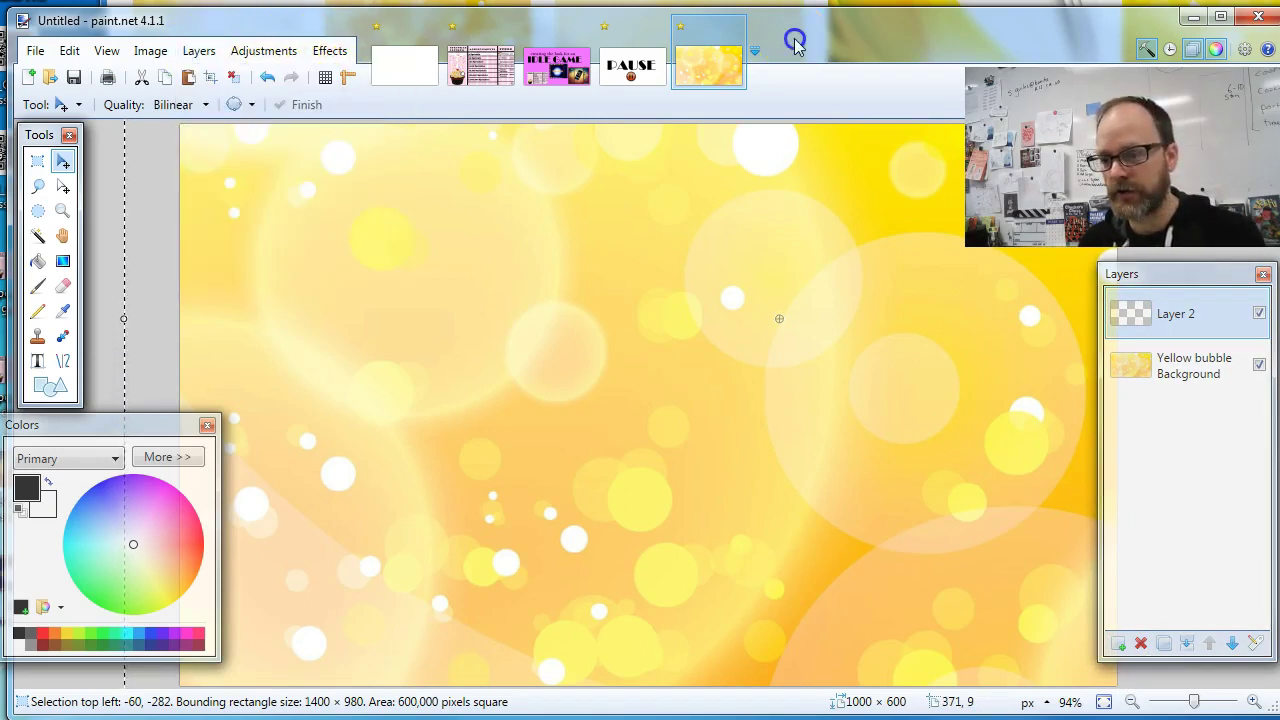
drag(810, 60, 810, 47)
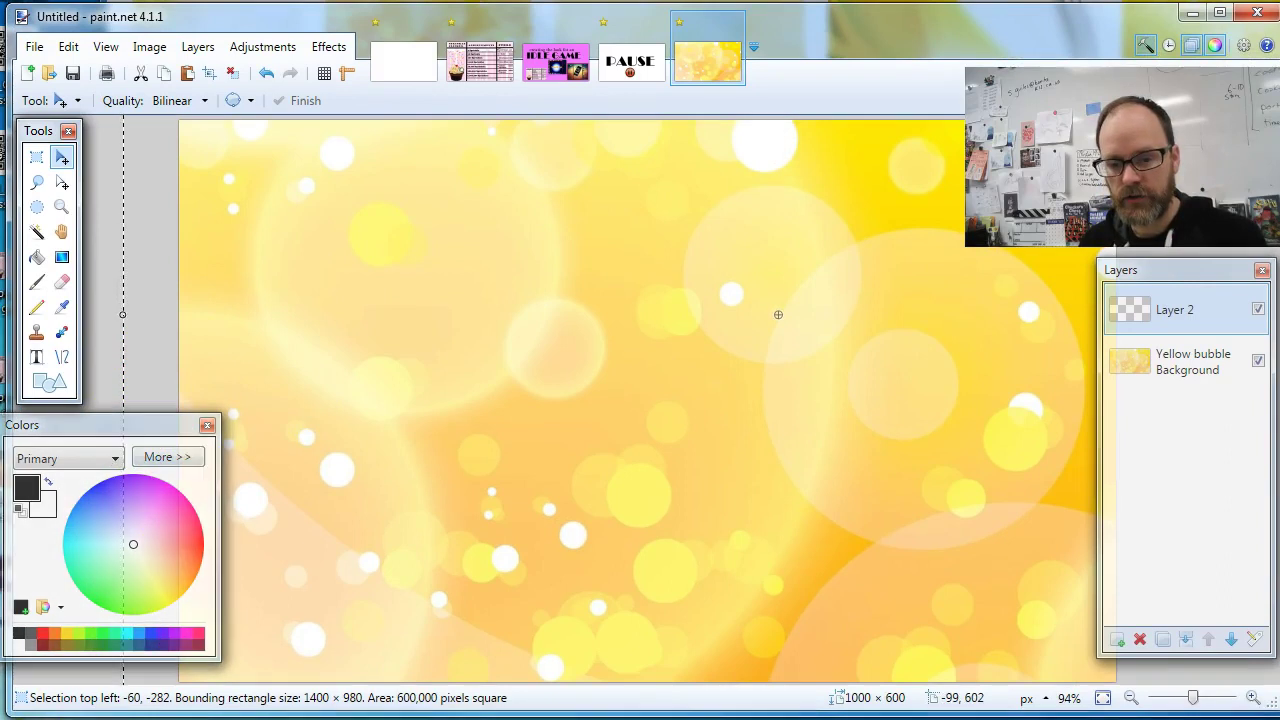
drag(72, 428, 94, 471)
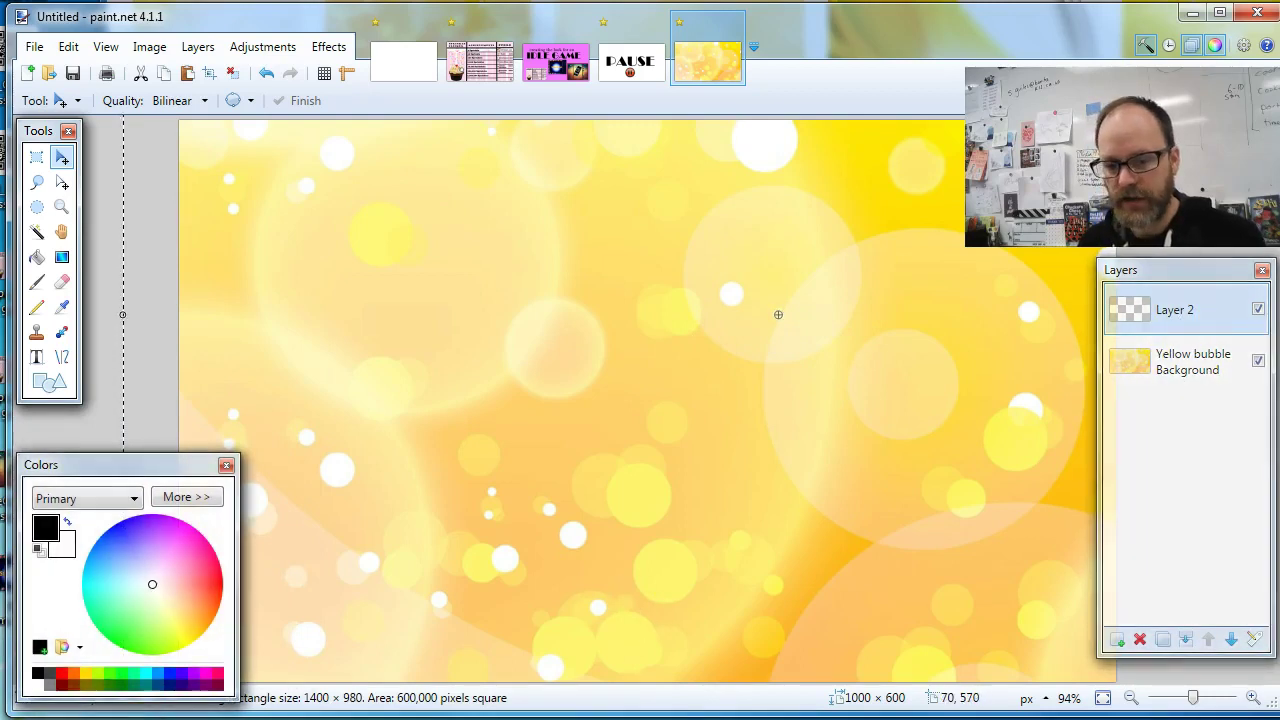
View the Cupcake idle game image, and switch to the browser to try out Cookie Clicker's large clickable cookie as a reference
click(618, 596)
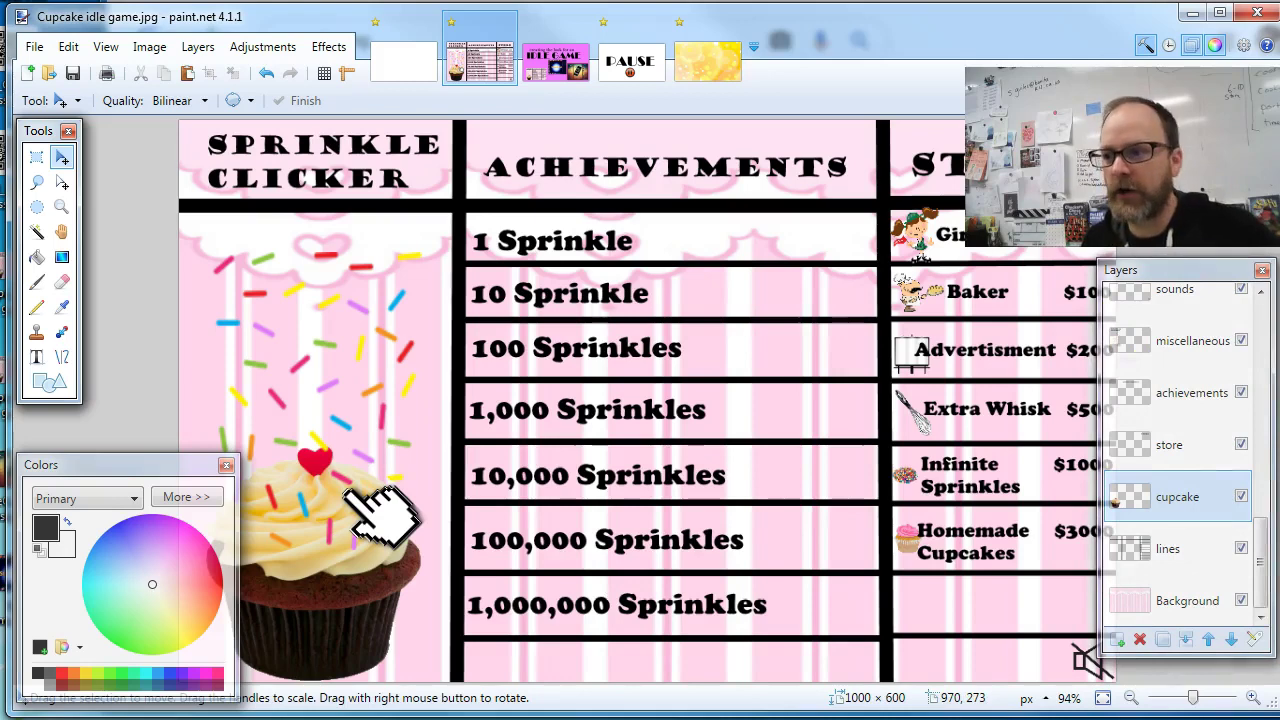
key(alt+Tab)
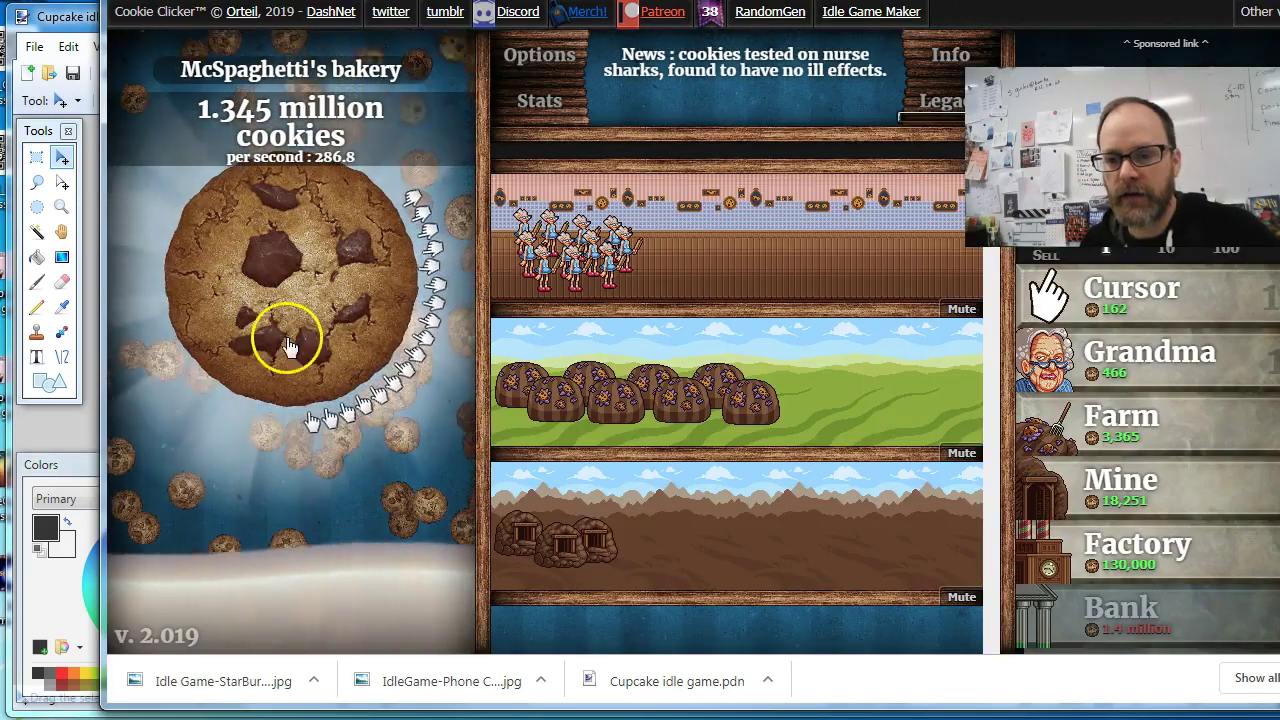
click(240, 228)
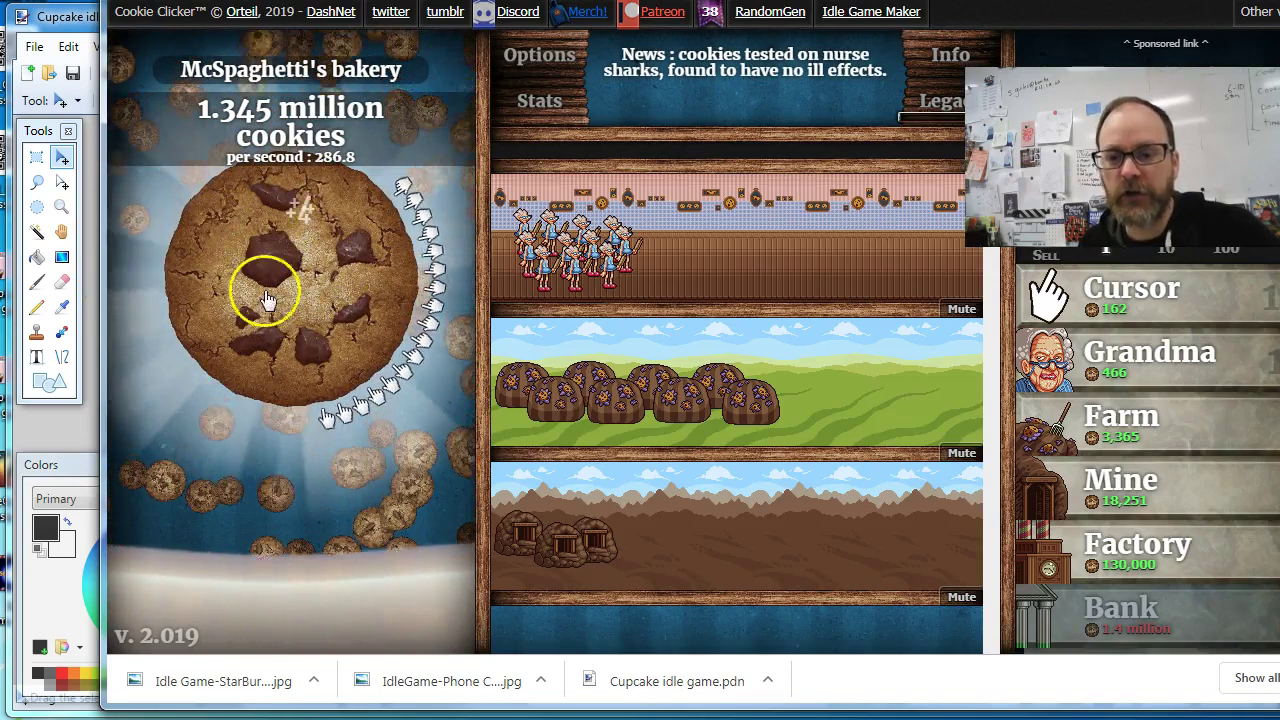
click(294, 214)
click(309, 251)
click(314, 240)
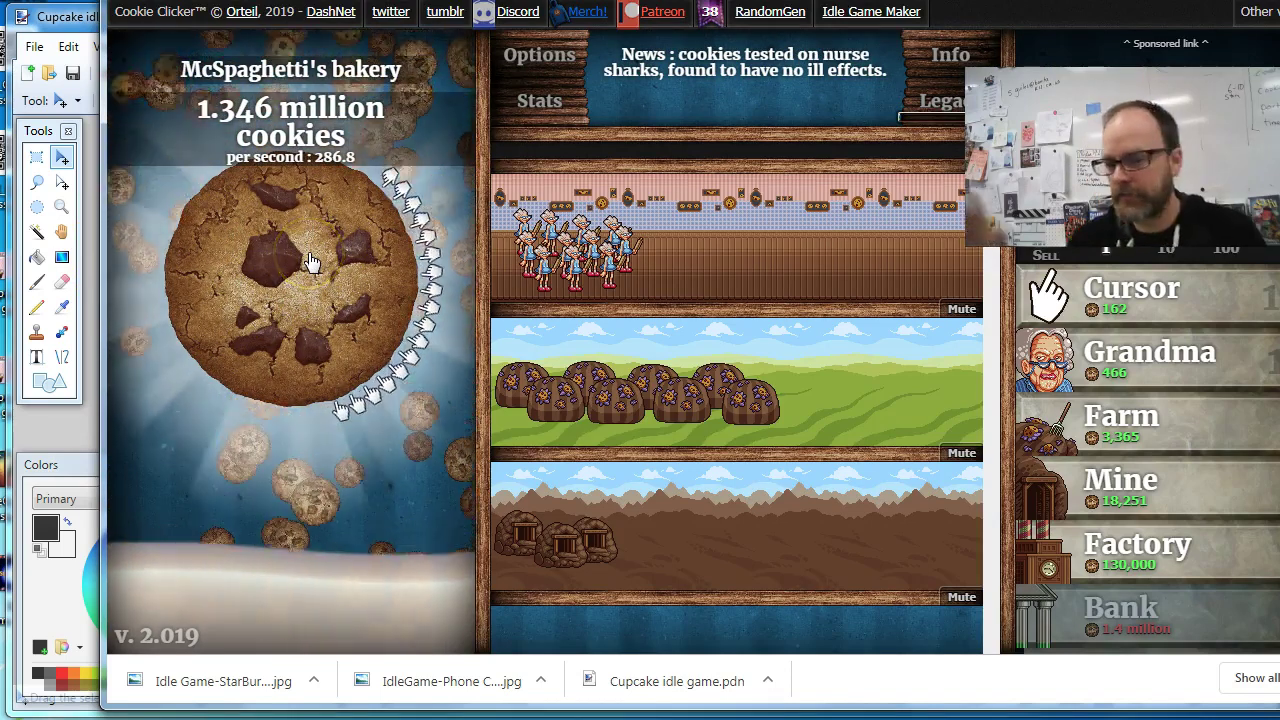
click(806, 189)
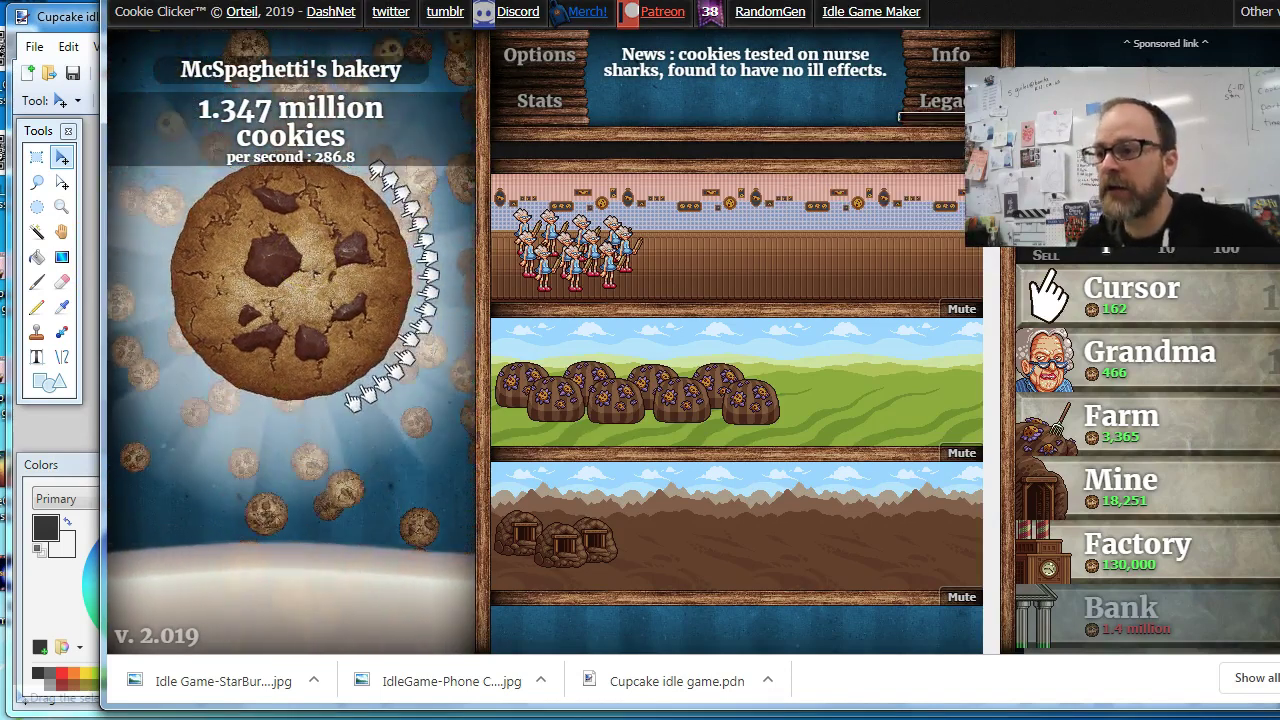
Search Google Images for "cupcake png"
click(480, 251)
click(243, 289)
click(286, 314)
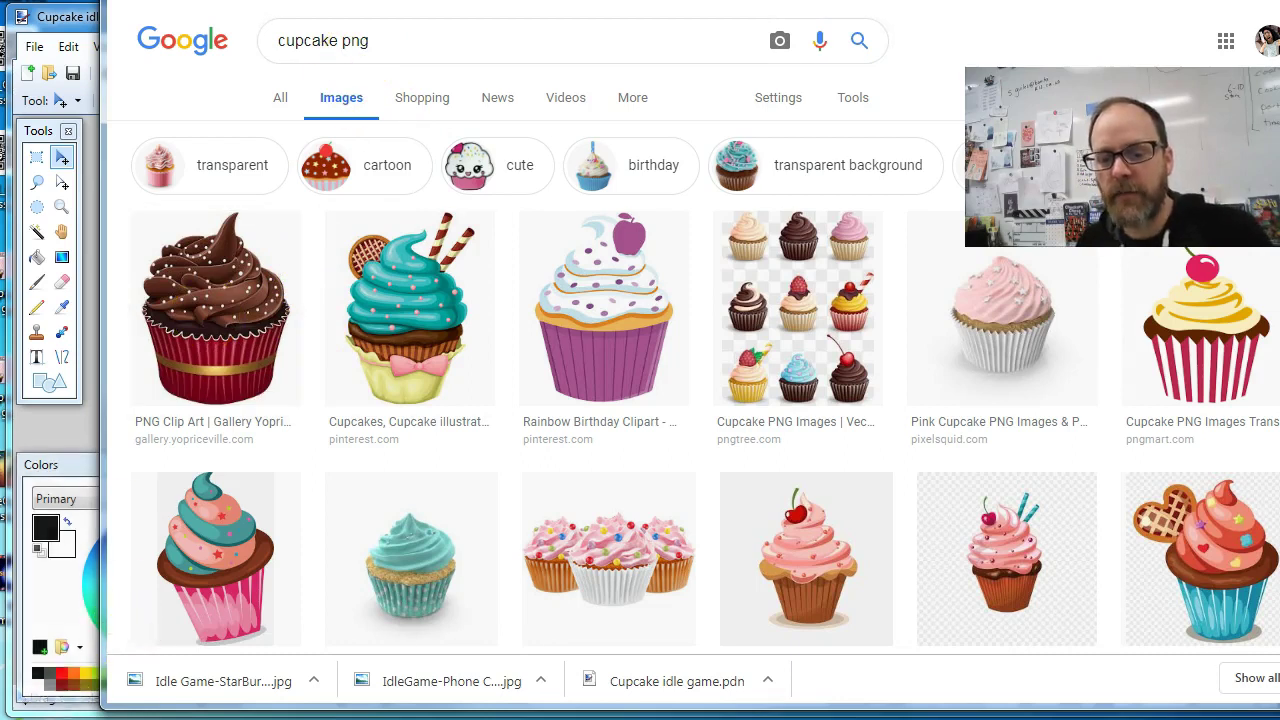
Switch to paint.net and view the PAUSE example image
click(60, 25)
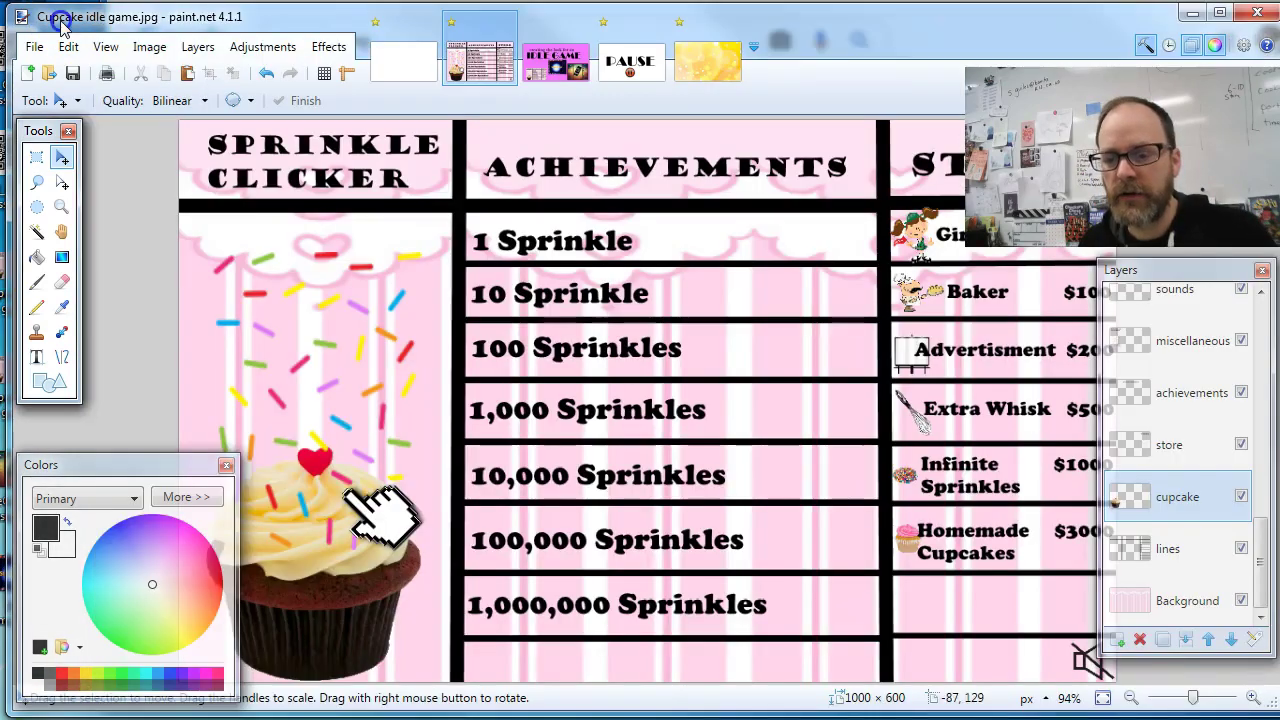
click(632, 68)
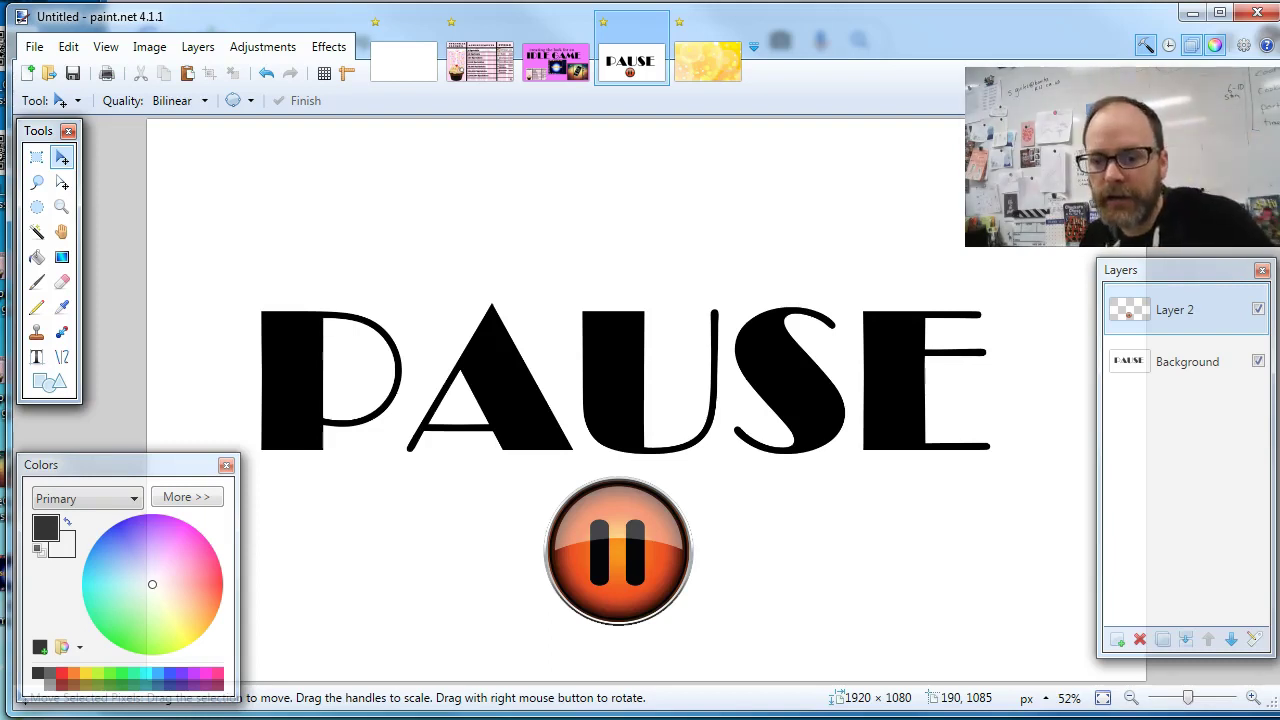
Switch back to the browser, enlarge the purple Rainbow Birthday Clipart cupcake from the image results and copy the picture
key(alt+Tab)
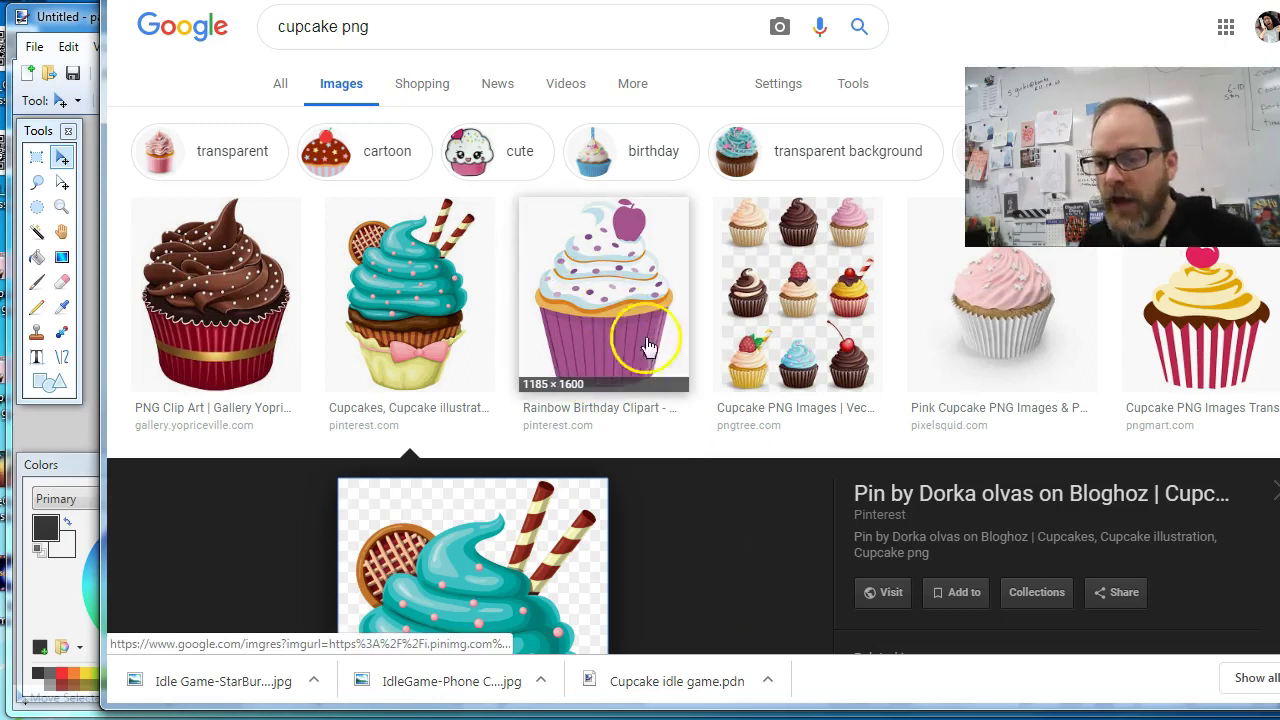
click(611, 298)
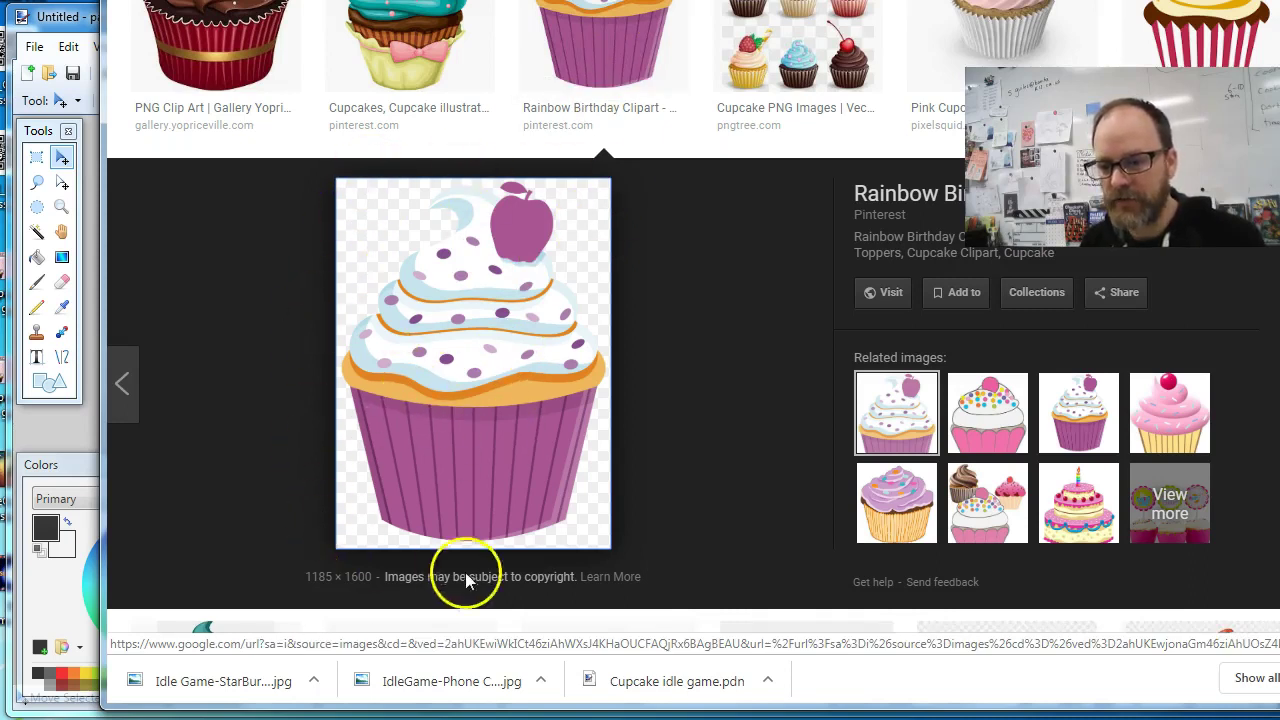
right_click(474, 376)
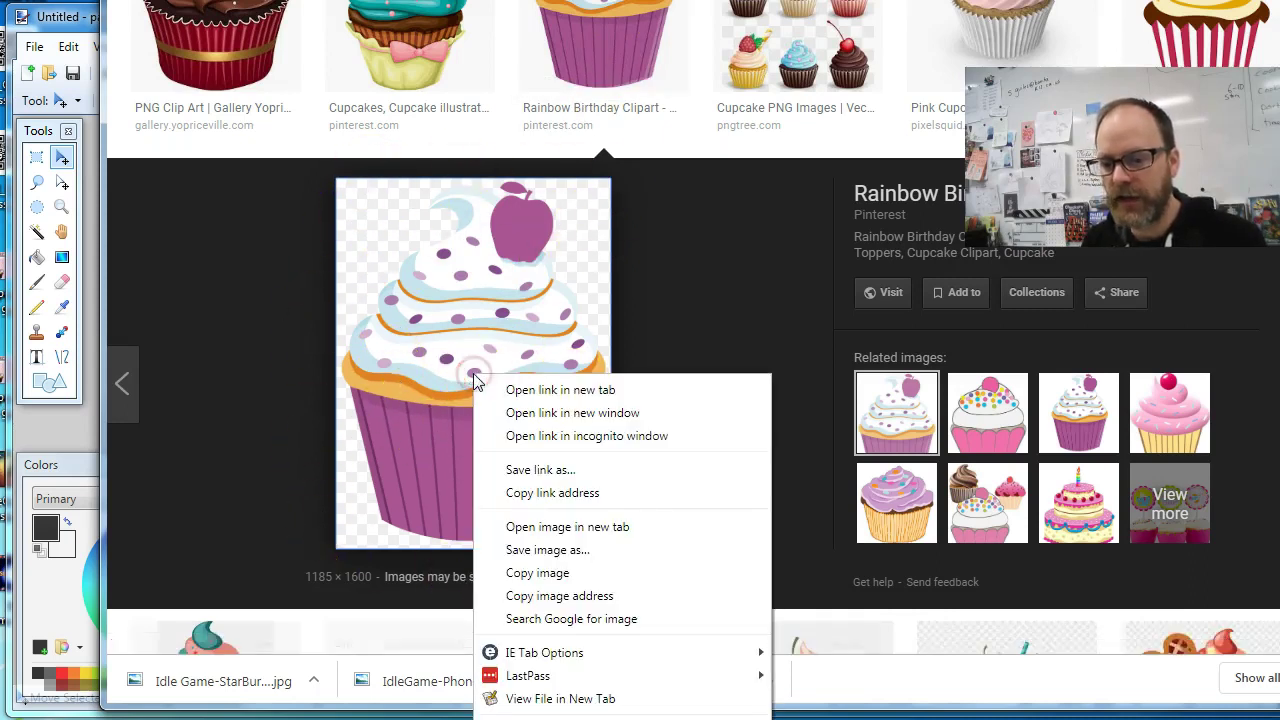
click(563, 572)
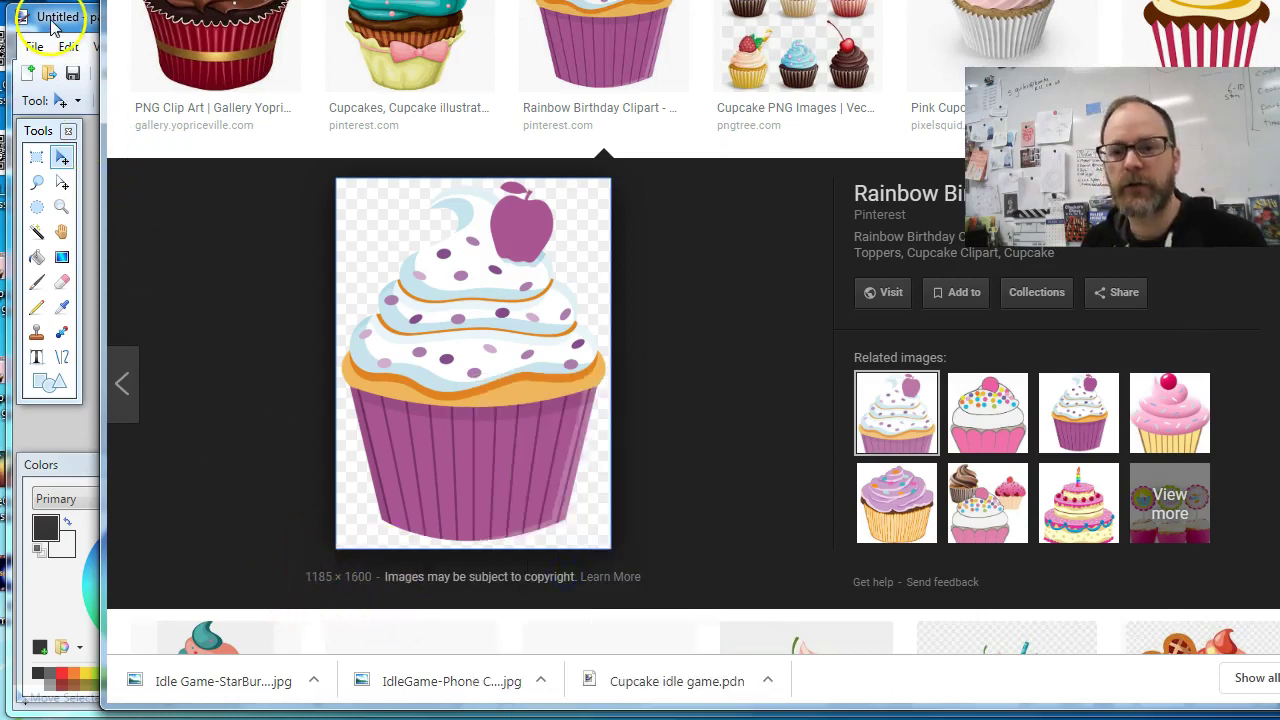
Return to the yellow bubble image in paint.net and rename Layer 2 as "Cupcake"
click(54, 26)
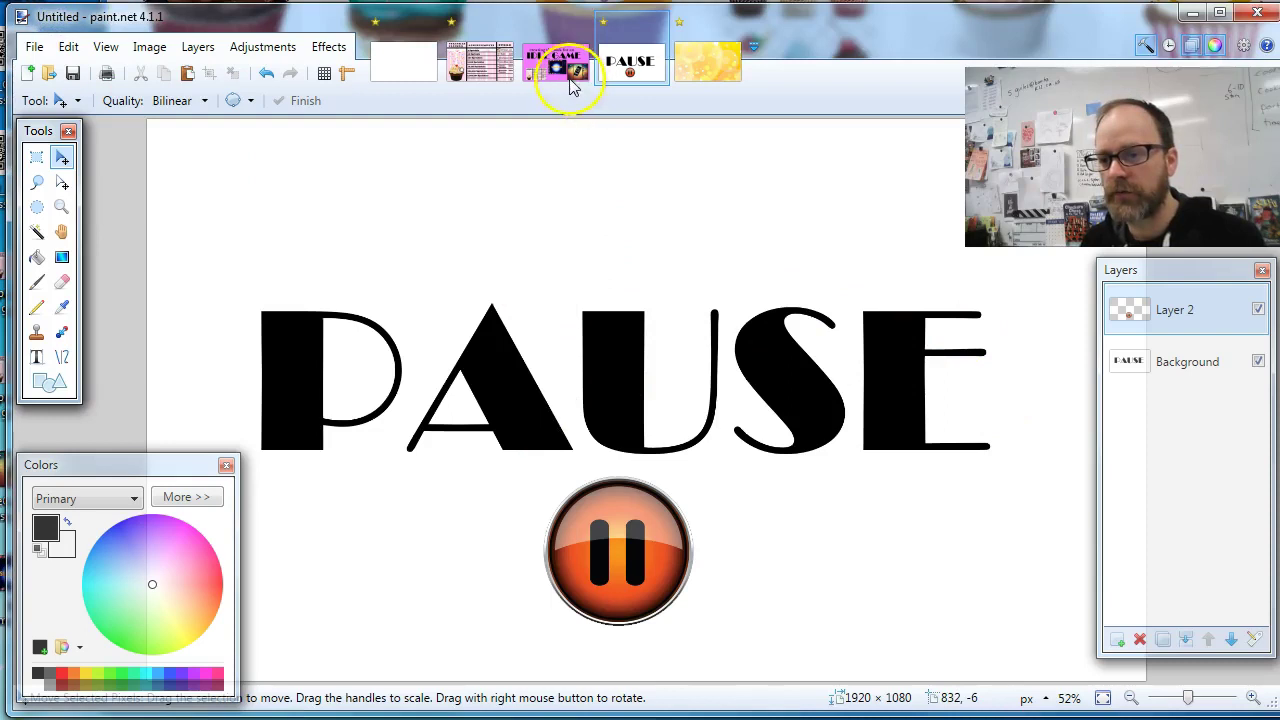
click(718, 68)
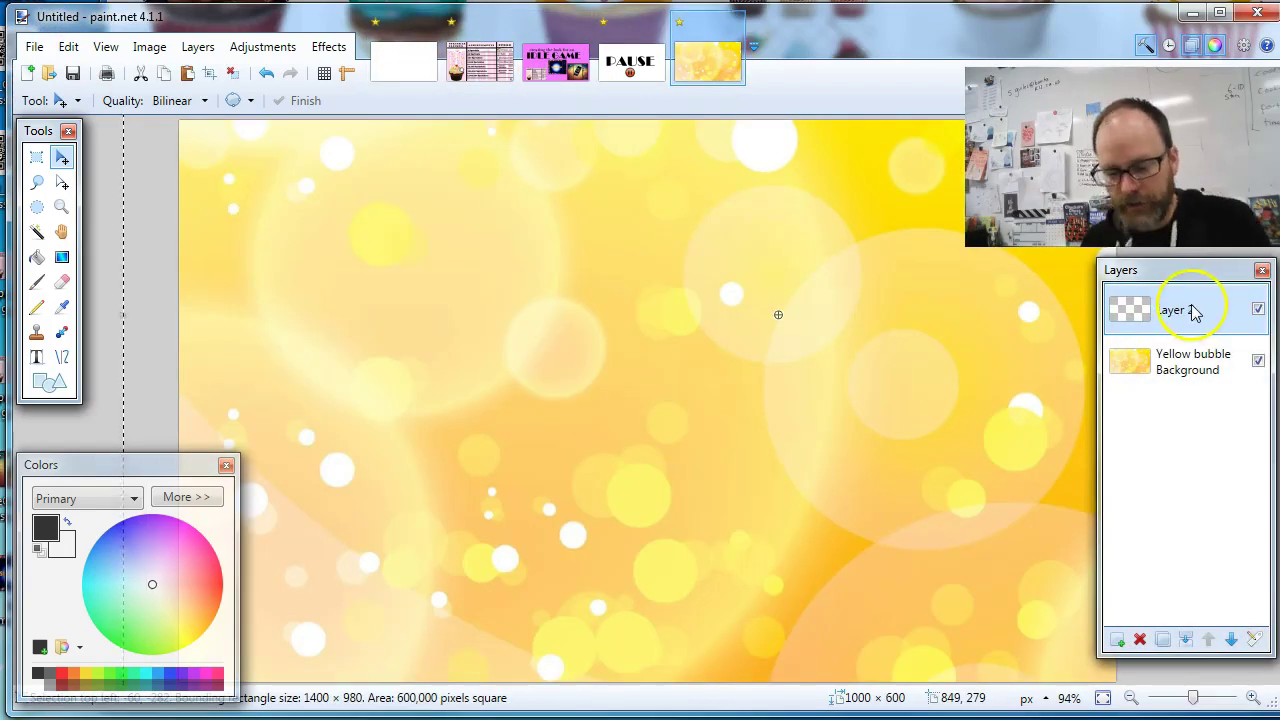
double_click(1192, 309)
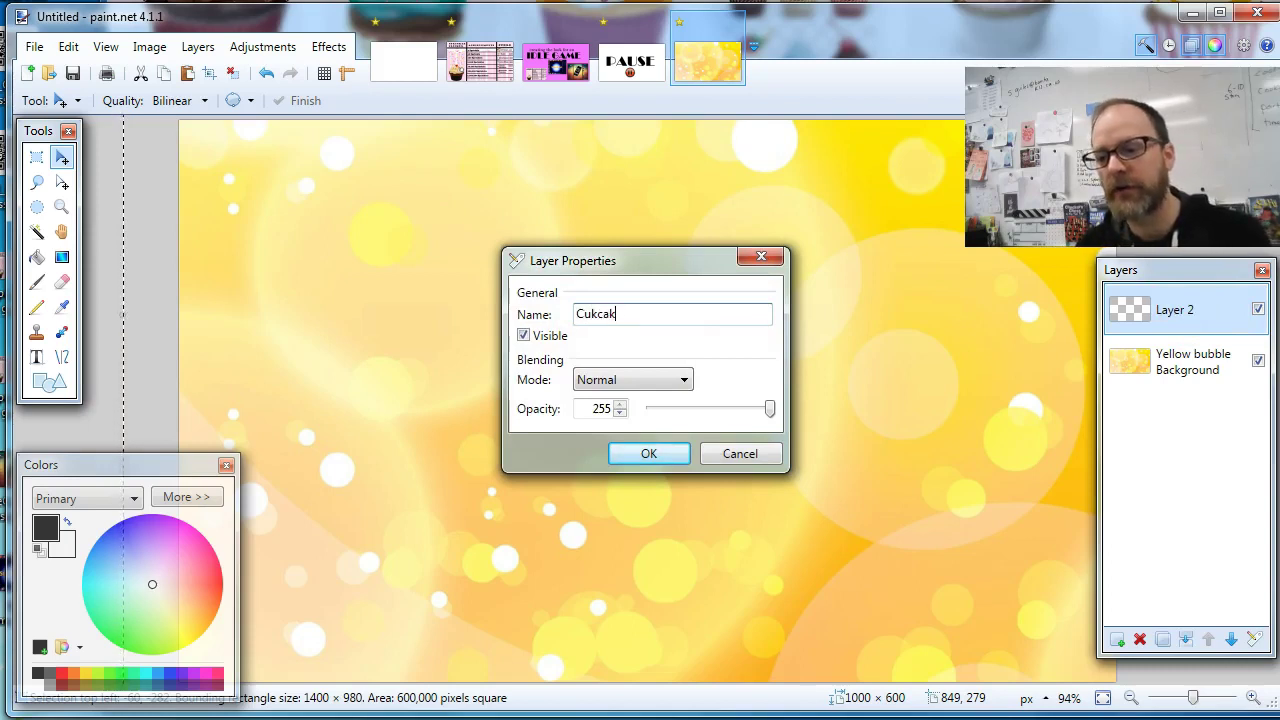
click(649, 455)
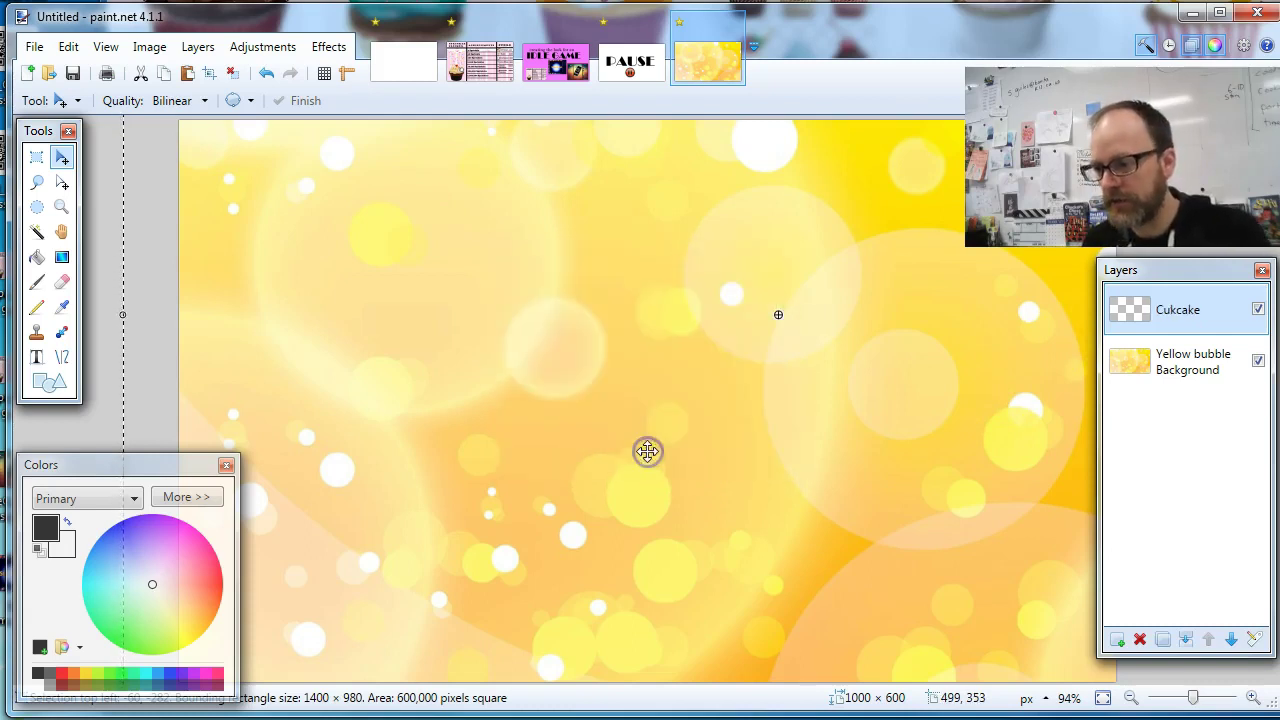
double_click(1177, 311)
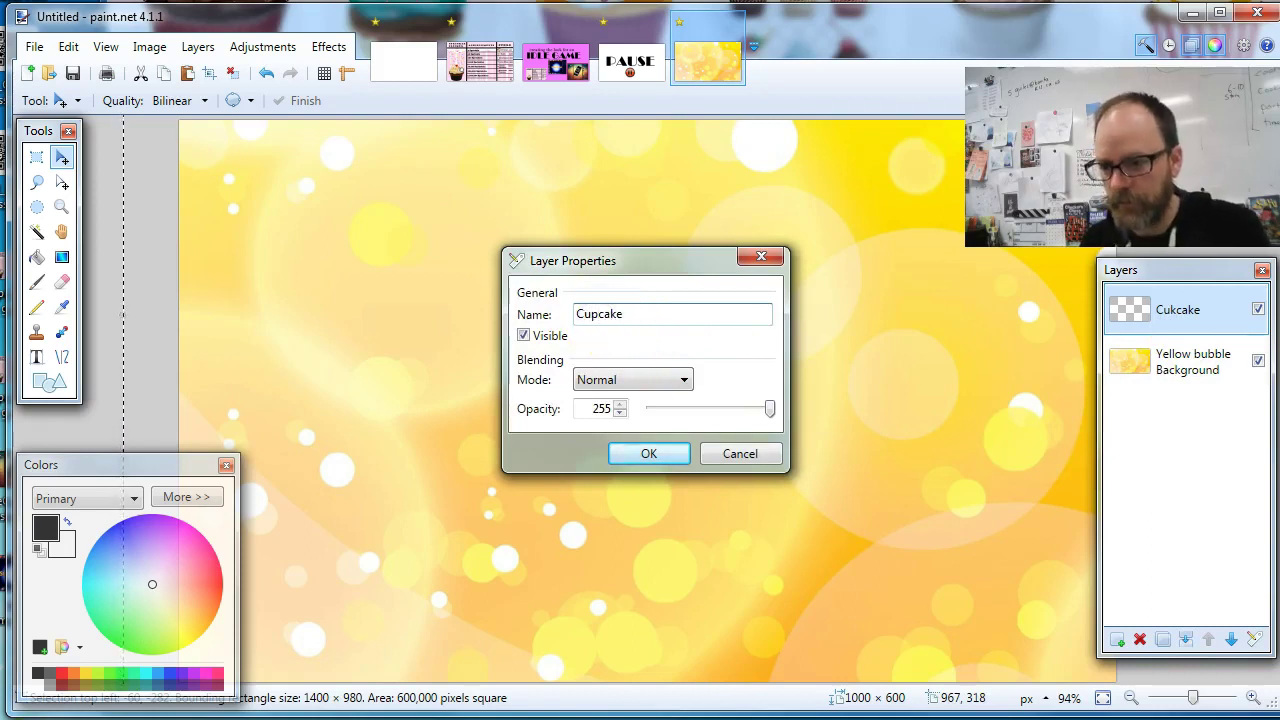
click(648, 453)
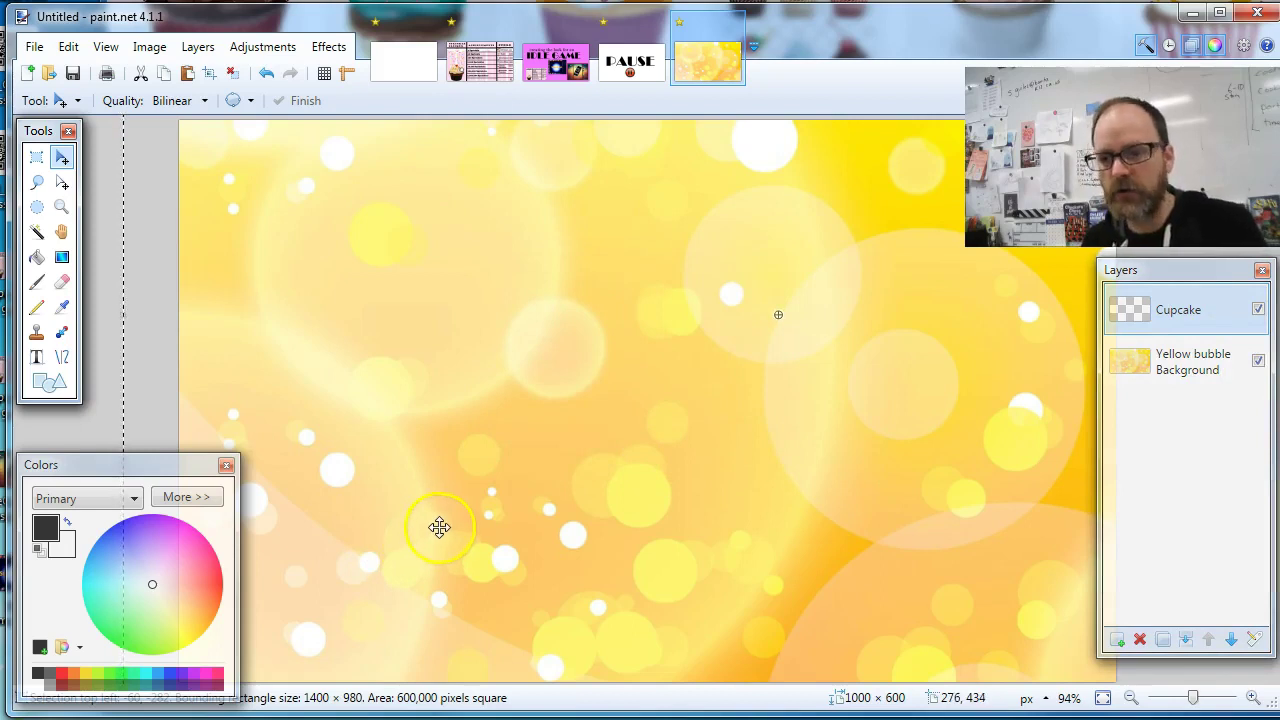
Paste the copied cupcake picture onto the Cupcake layer, keeping the canvas size
key(ctrl+v)
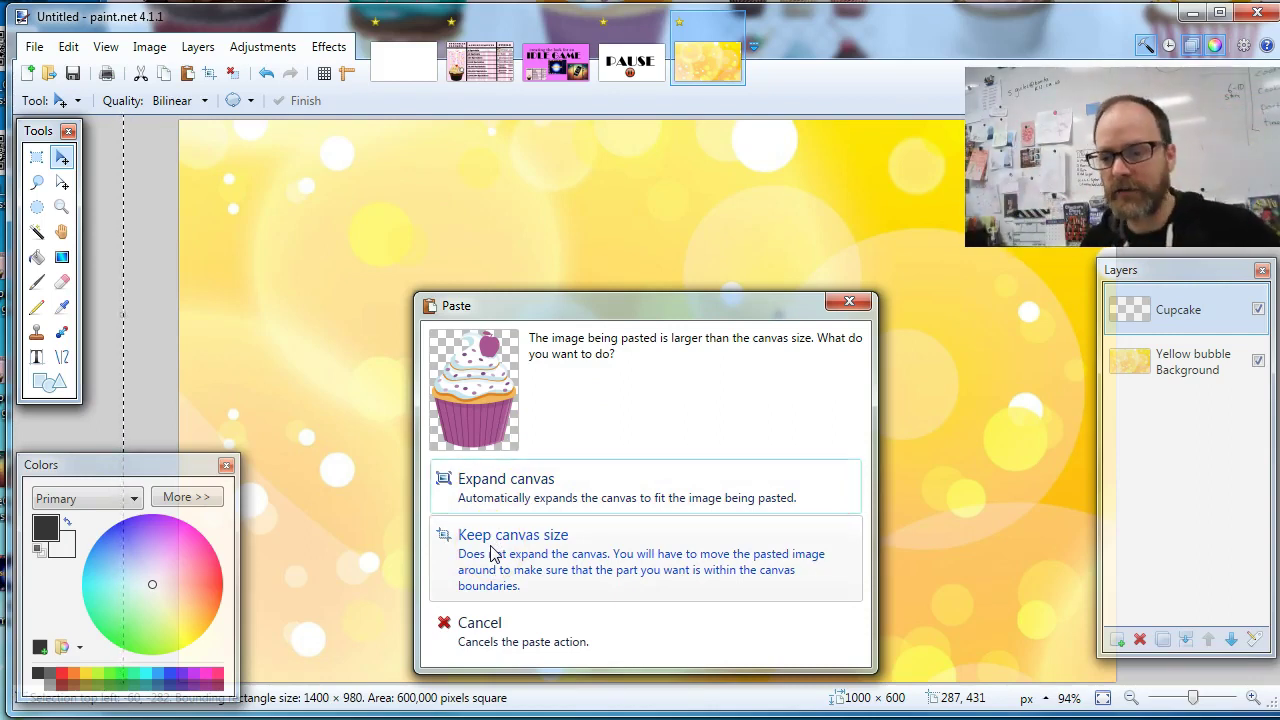
click(550, 560)
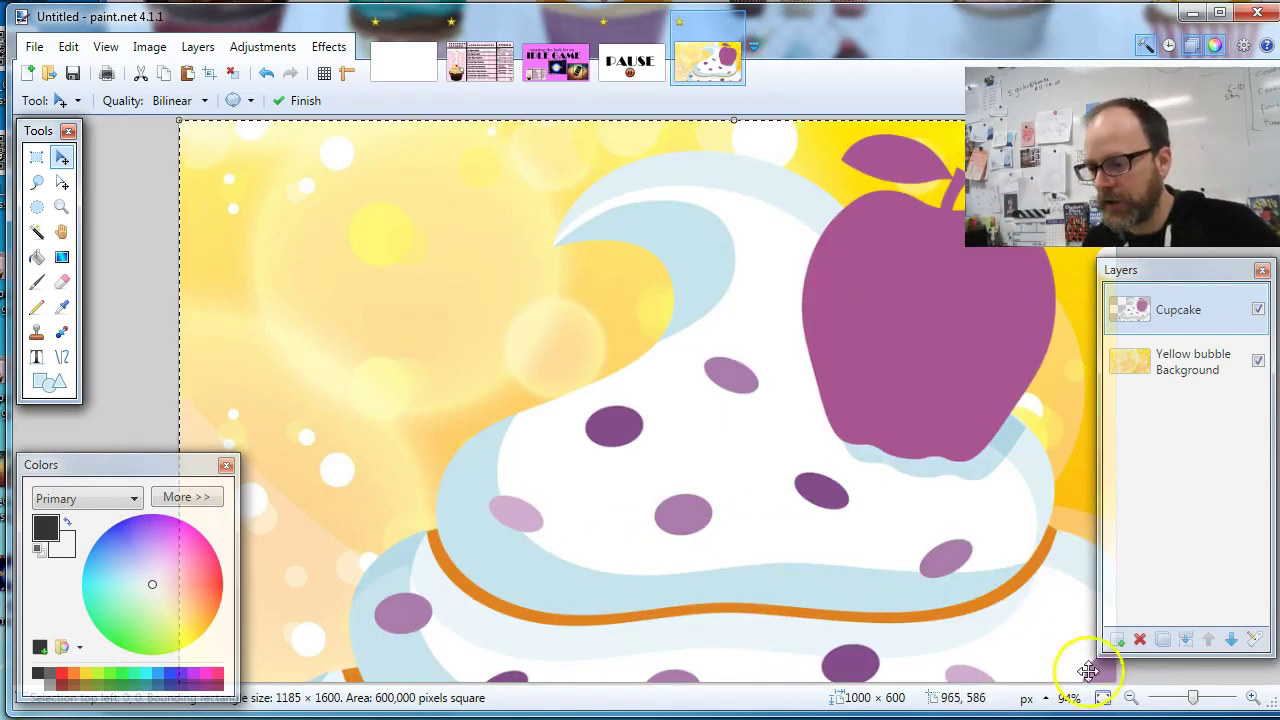
Shrink the pasted cupcake to about 207 × 256 pixels, place it near the canvas's upper-left corner and deselect it
click(1132, 699)
click(1132, 699)
click(1132, 699)
click(1132, 699)
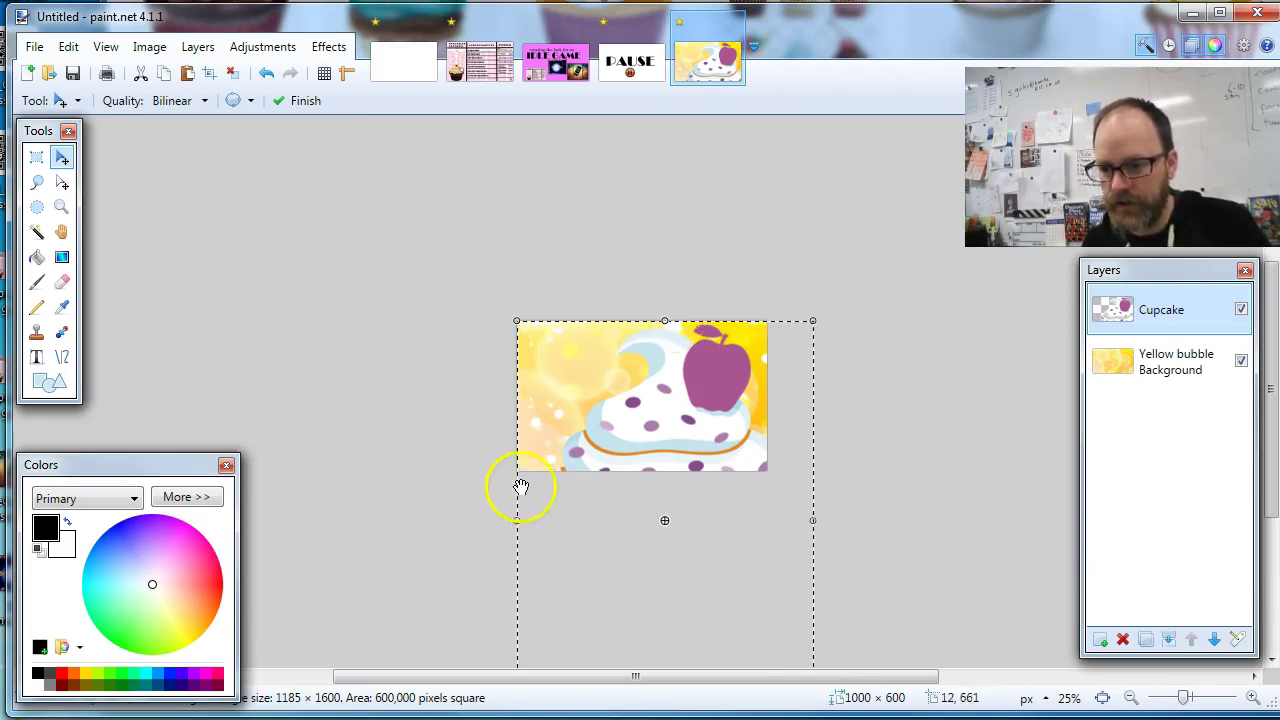
drag(517, 321, 623, 491)
drag(726, 554, 637, 401)
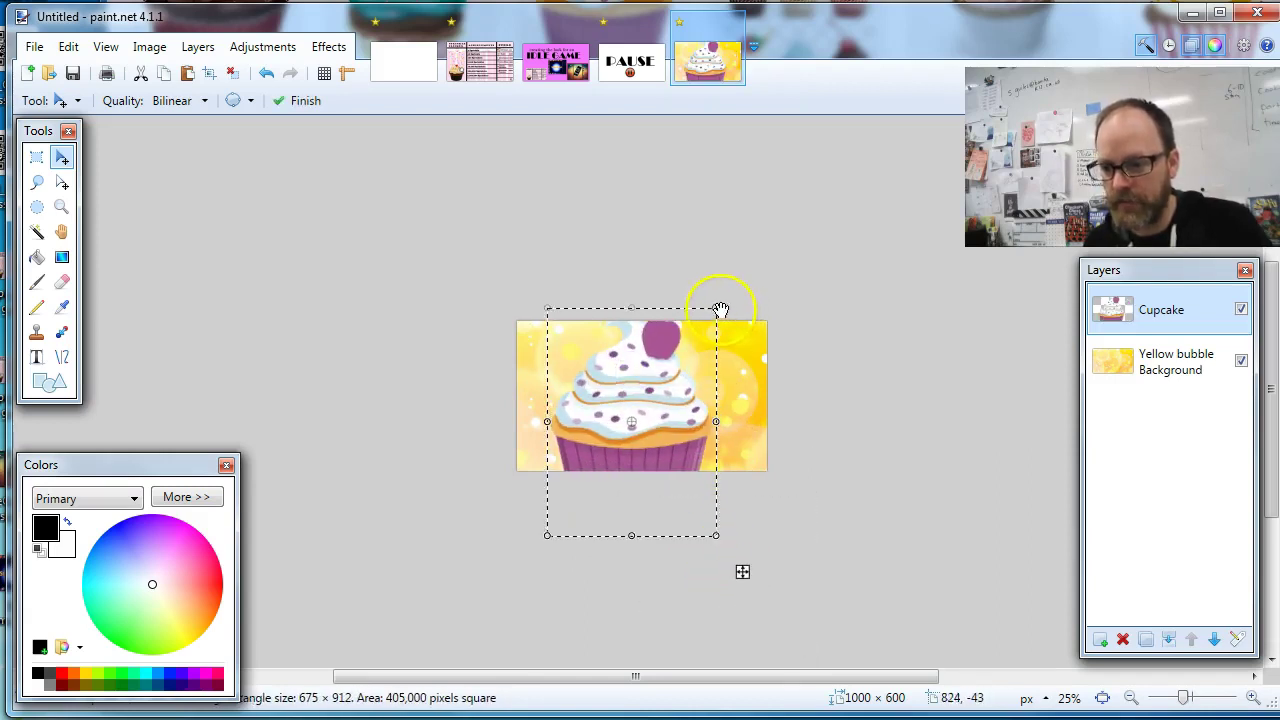
drag(720, 310, 640, 435)
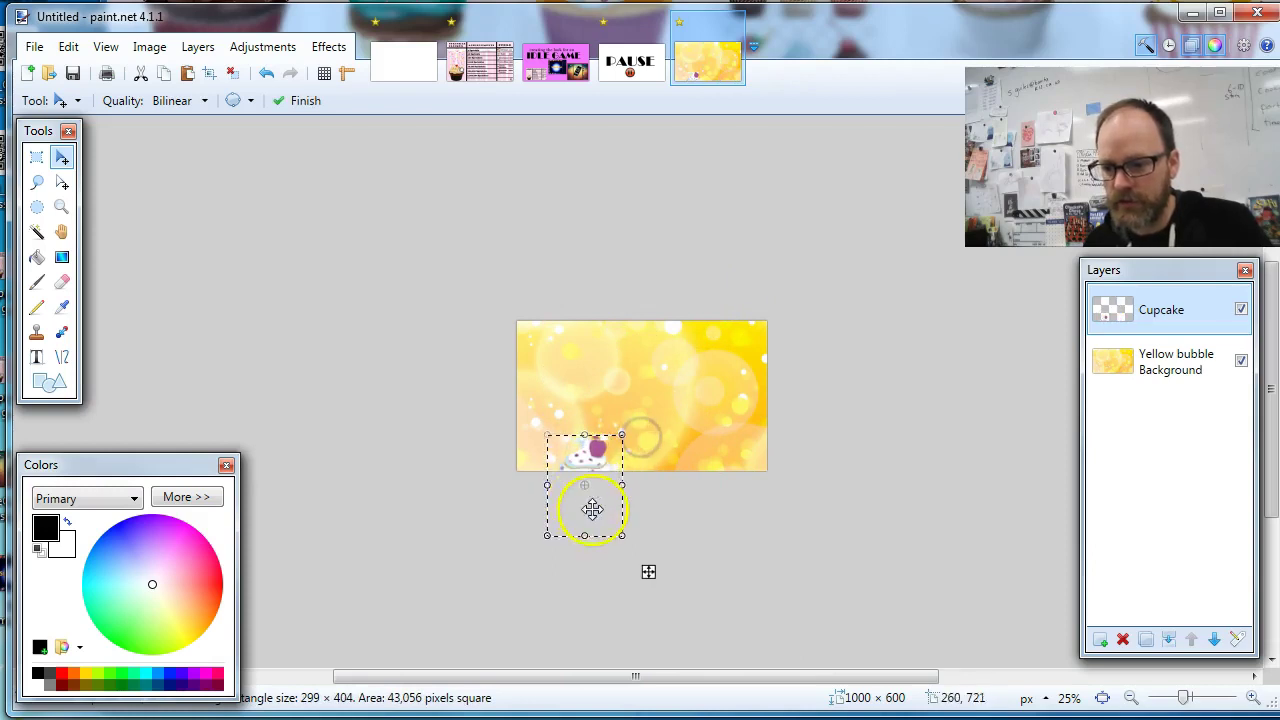
drag(593, 510, 572, 405)
drag(608, 321, 561, 386)
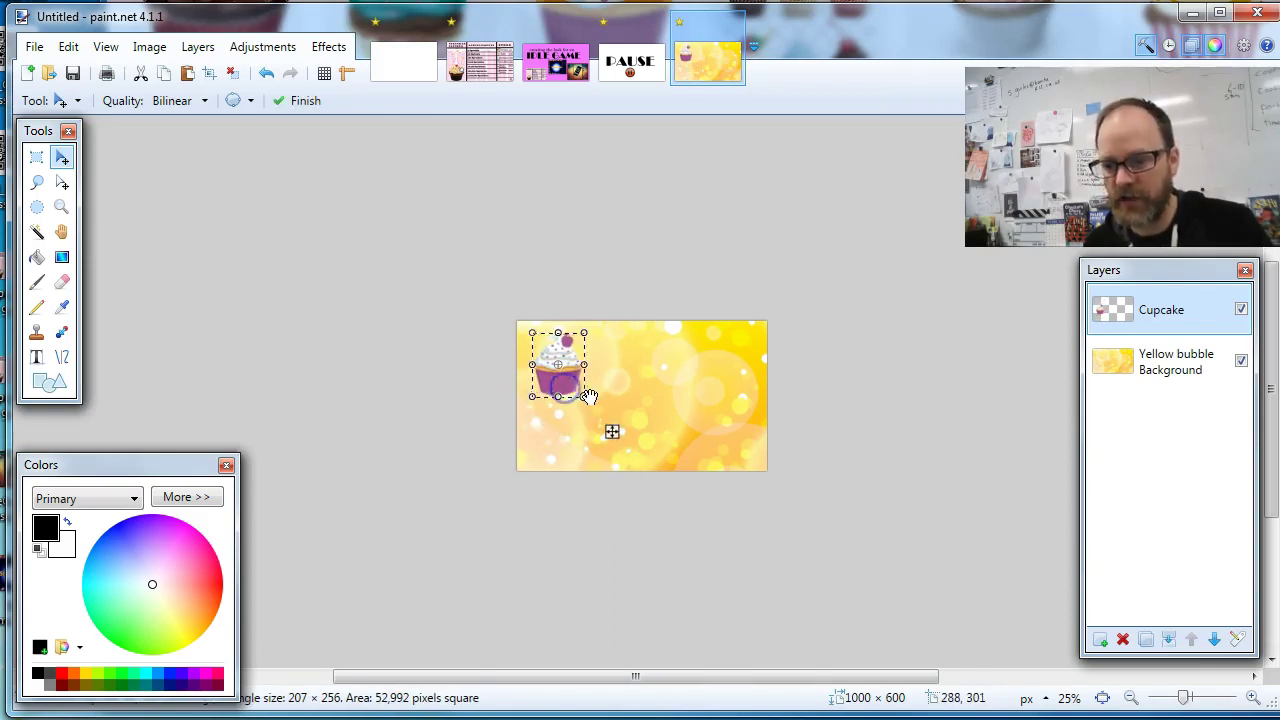
key(ctrl+d)
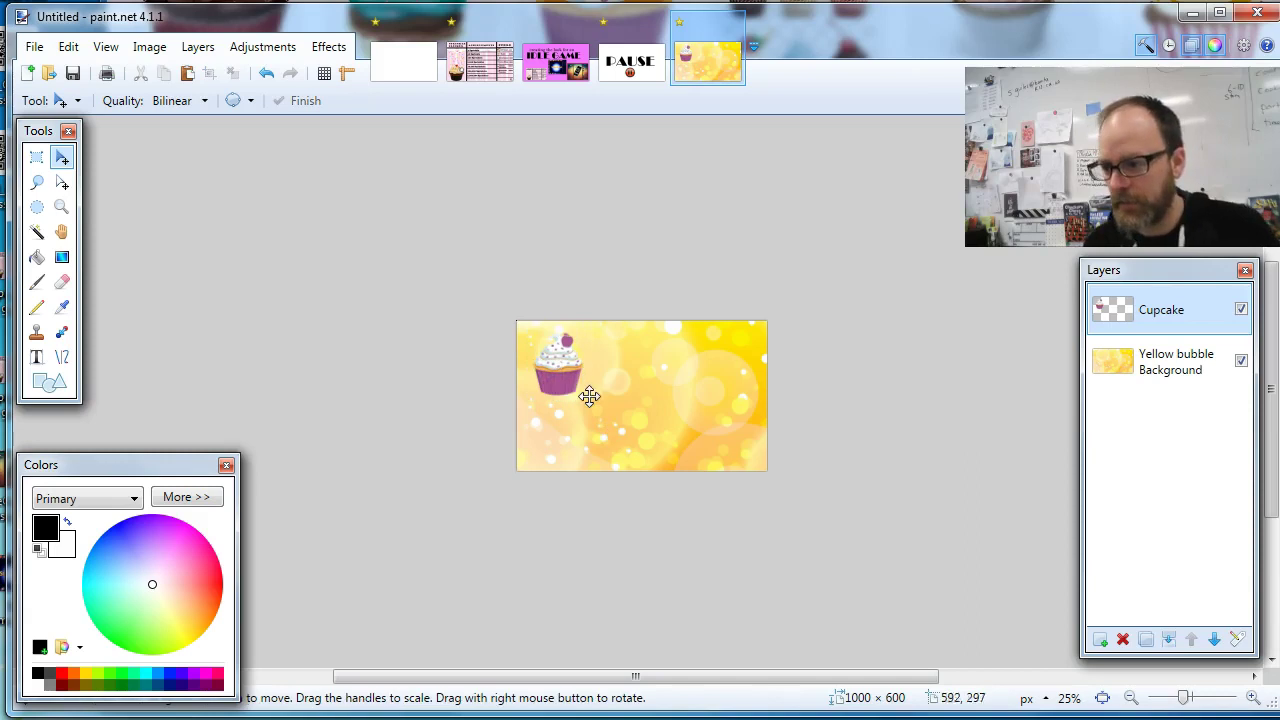
Check the layer separation by hiding and reshowing the Yellow bubble Background and Cupcake layers, leaving the Cupcake layer selected
click(1252, 698)
click(1252, 698)
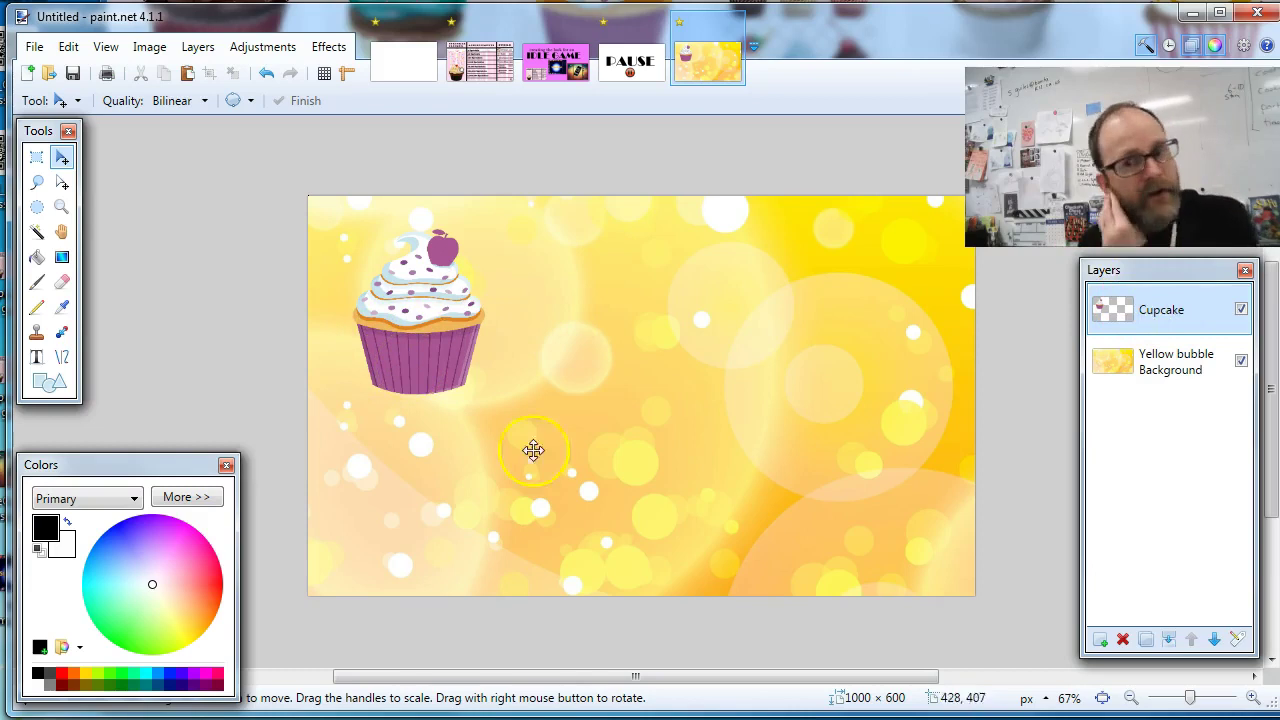
click(1241, 362)
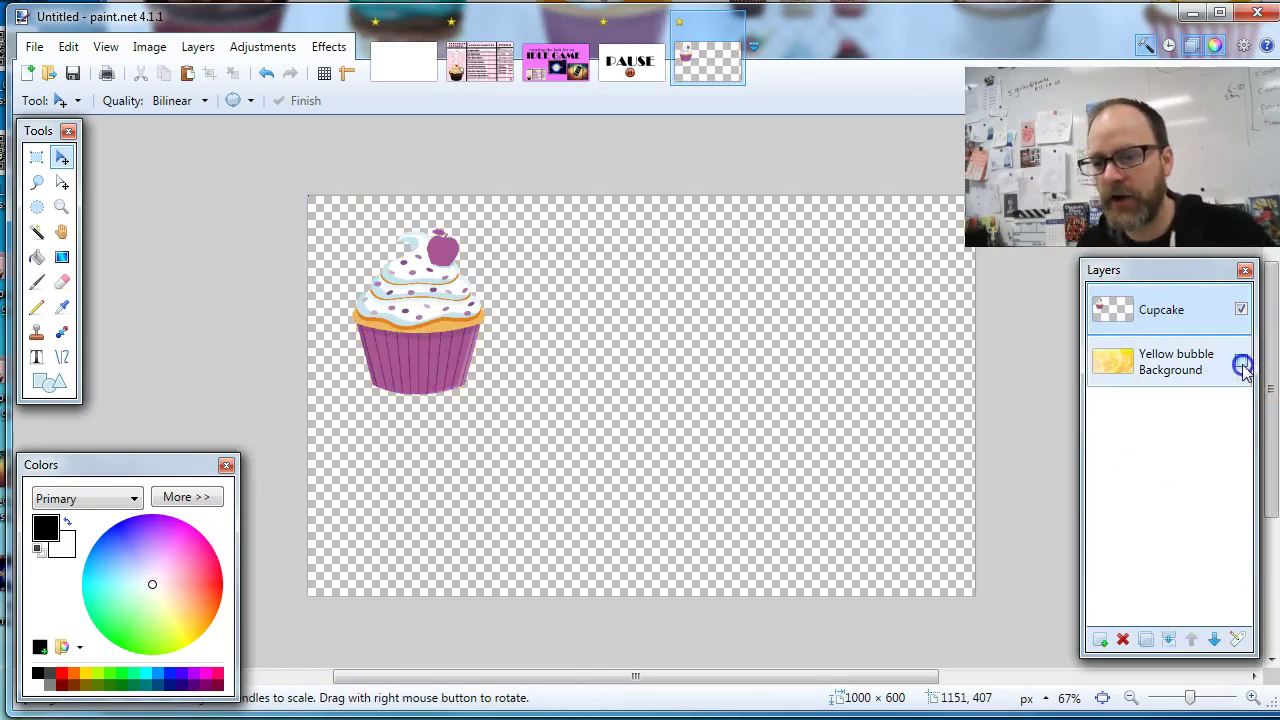
click(1241, 362)
click(1241, 309)
click(1241, 309)
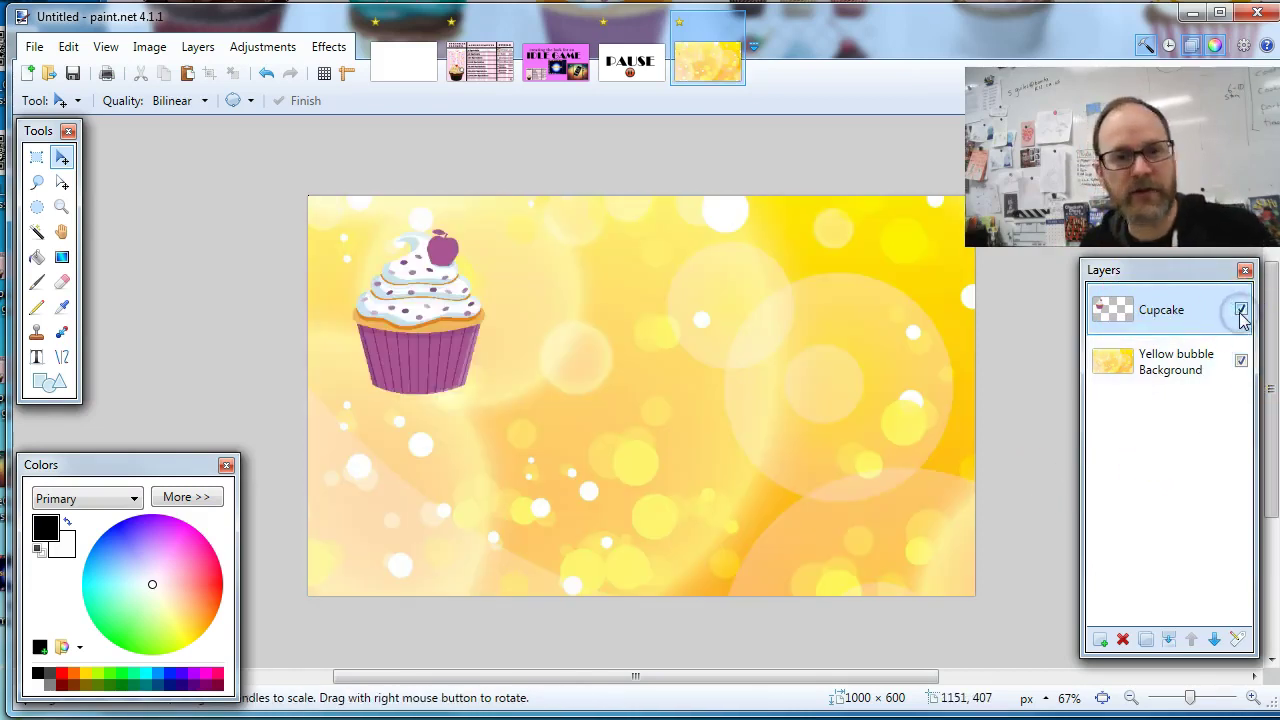
click(1176, 362)
click(1185, 318)
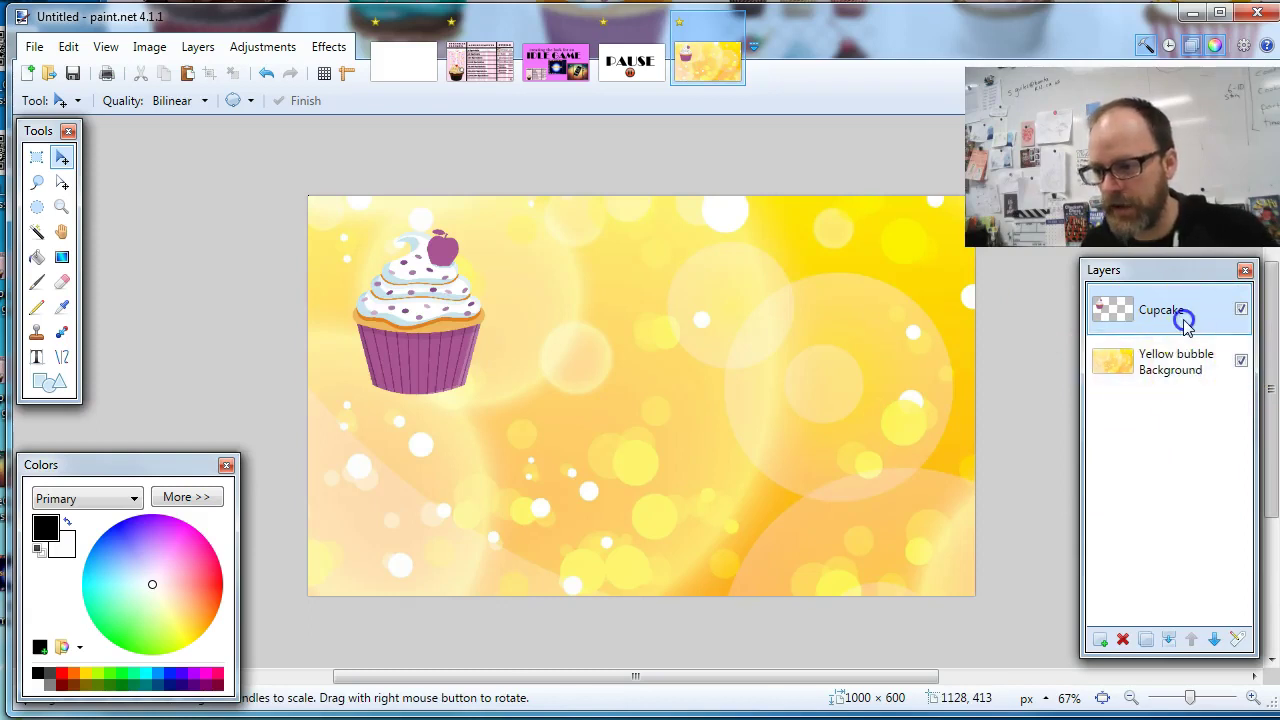
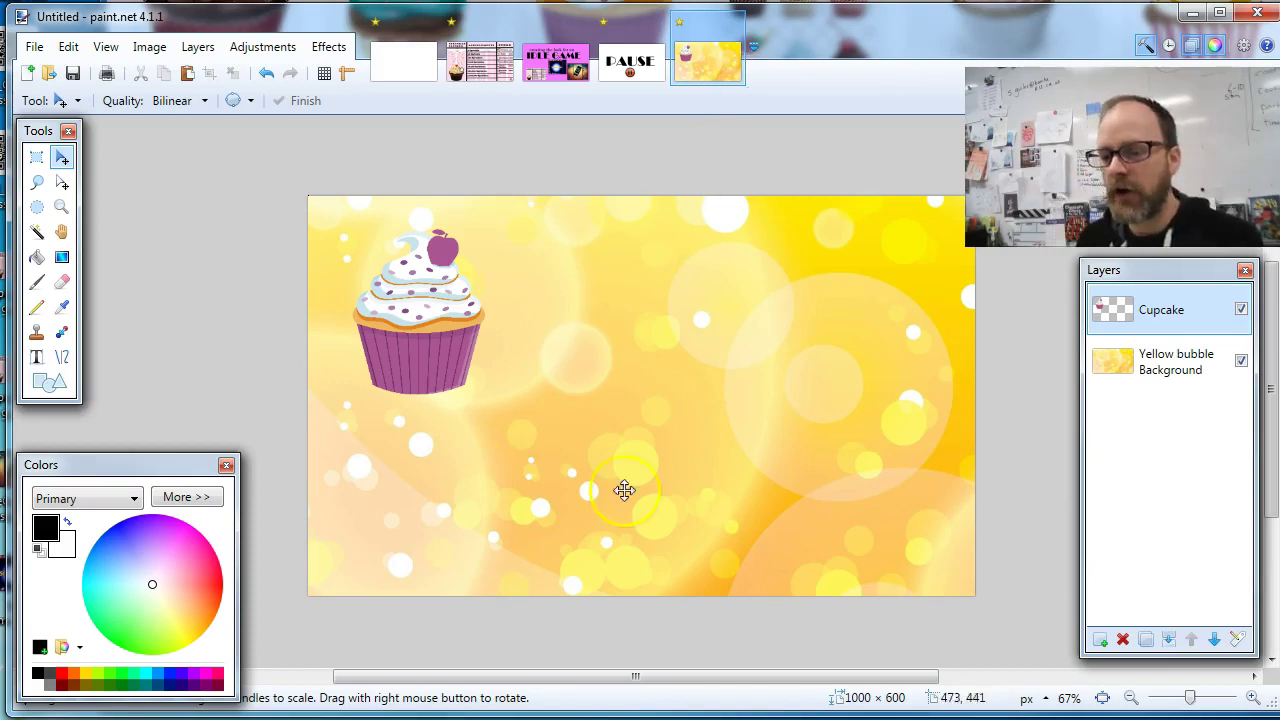
Switch to the browser and search Google Images for "wood texture" in place of the cupcake search
key(alt+Tab)
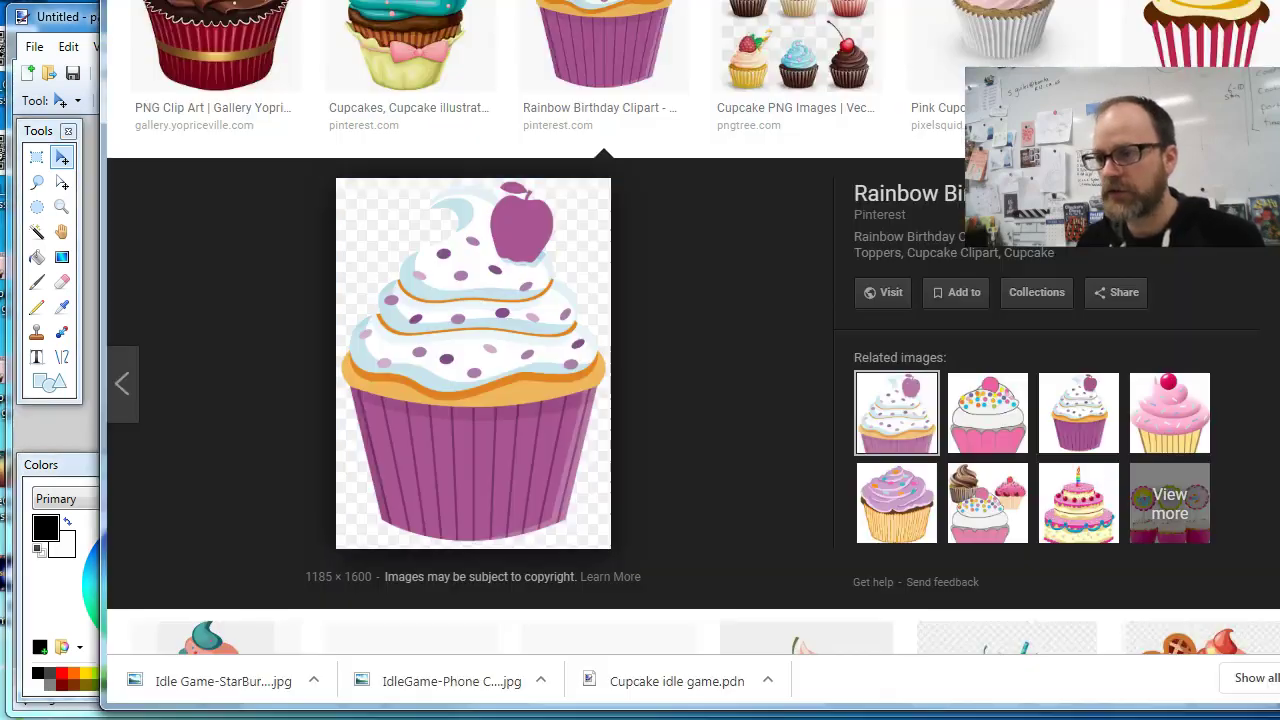
scroll(600, 354, up, 4)
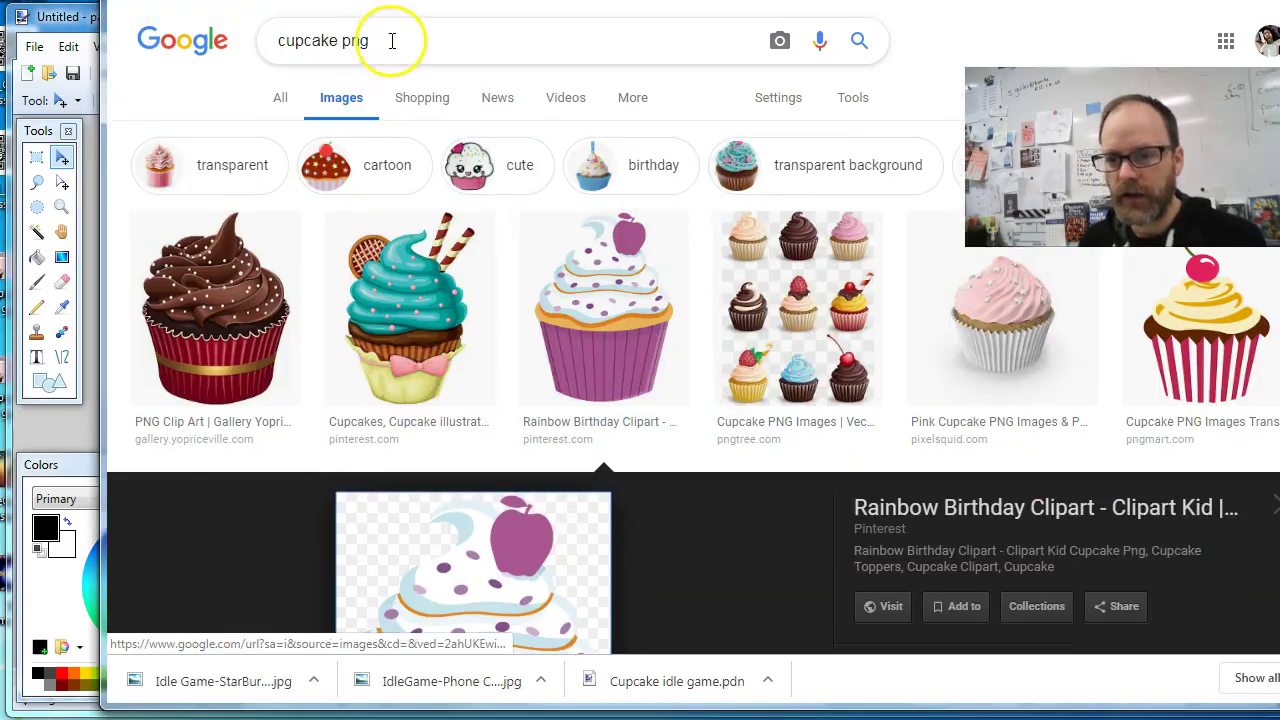
click(323, 40)
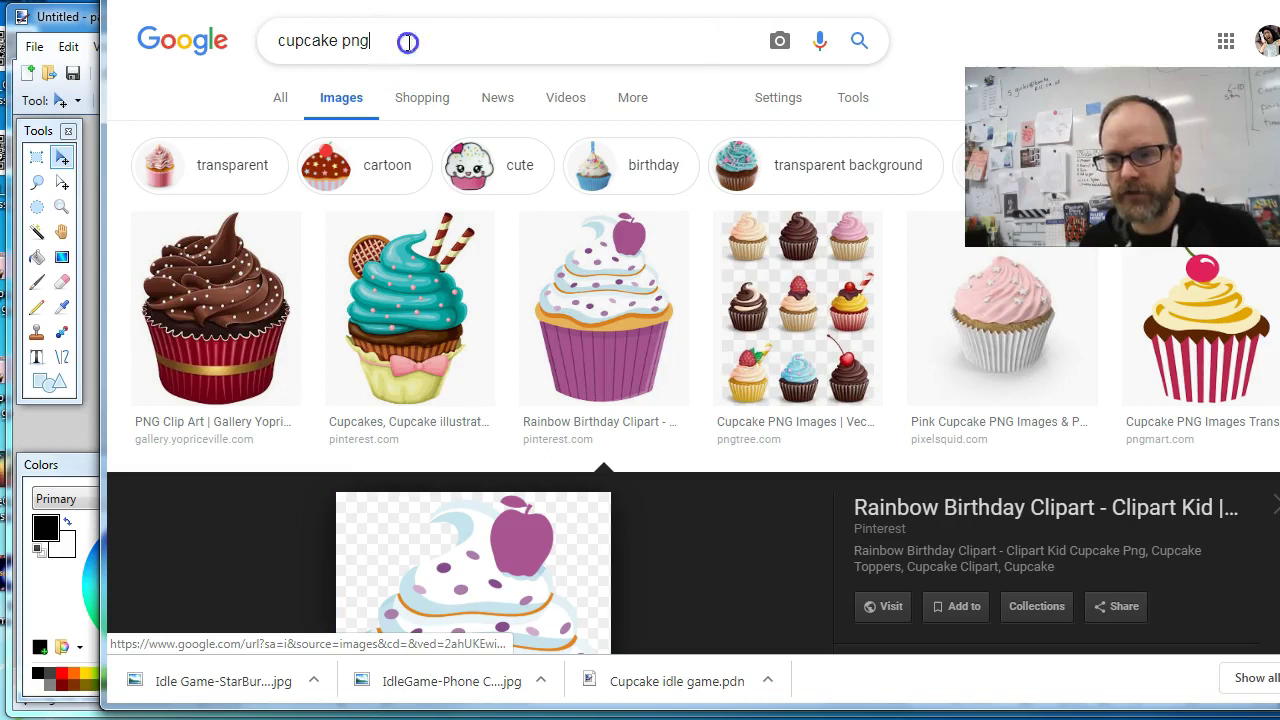
triple_click(323, 40)
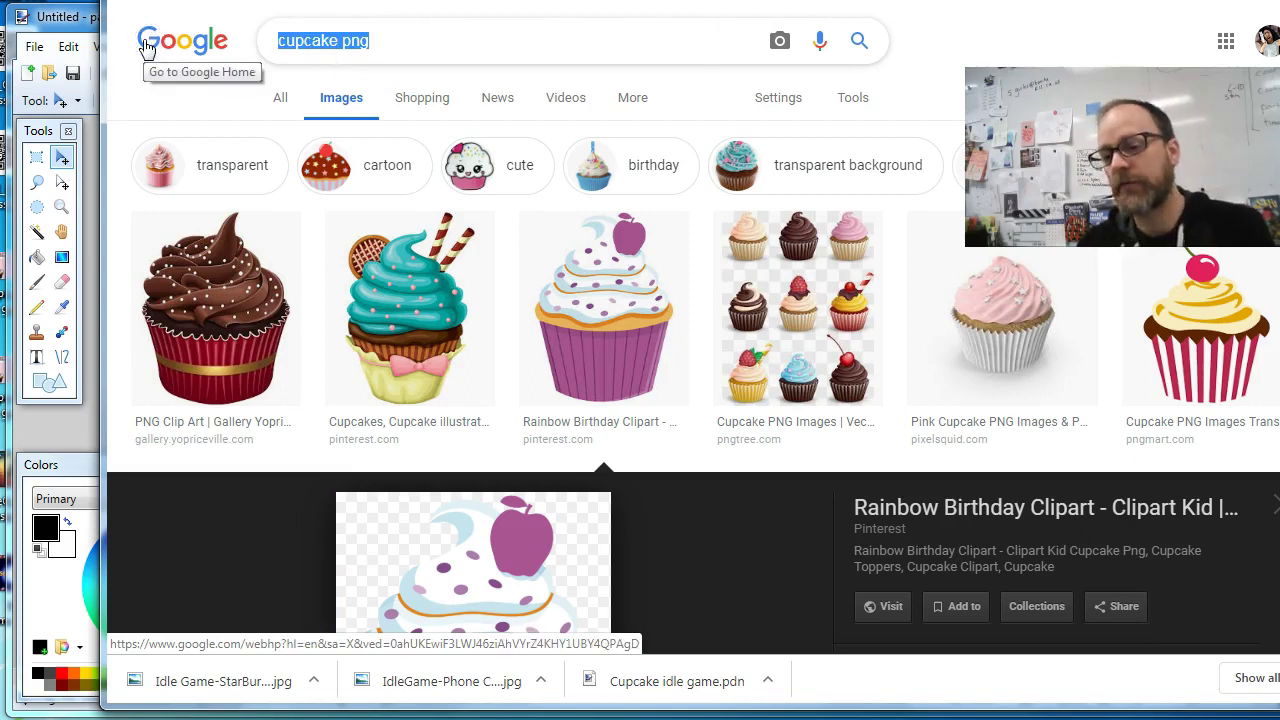
text(wood t)
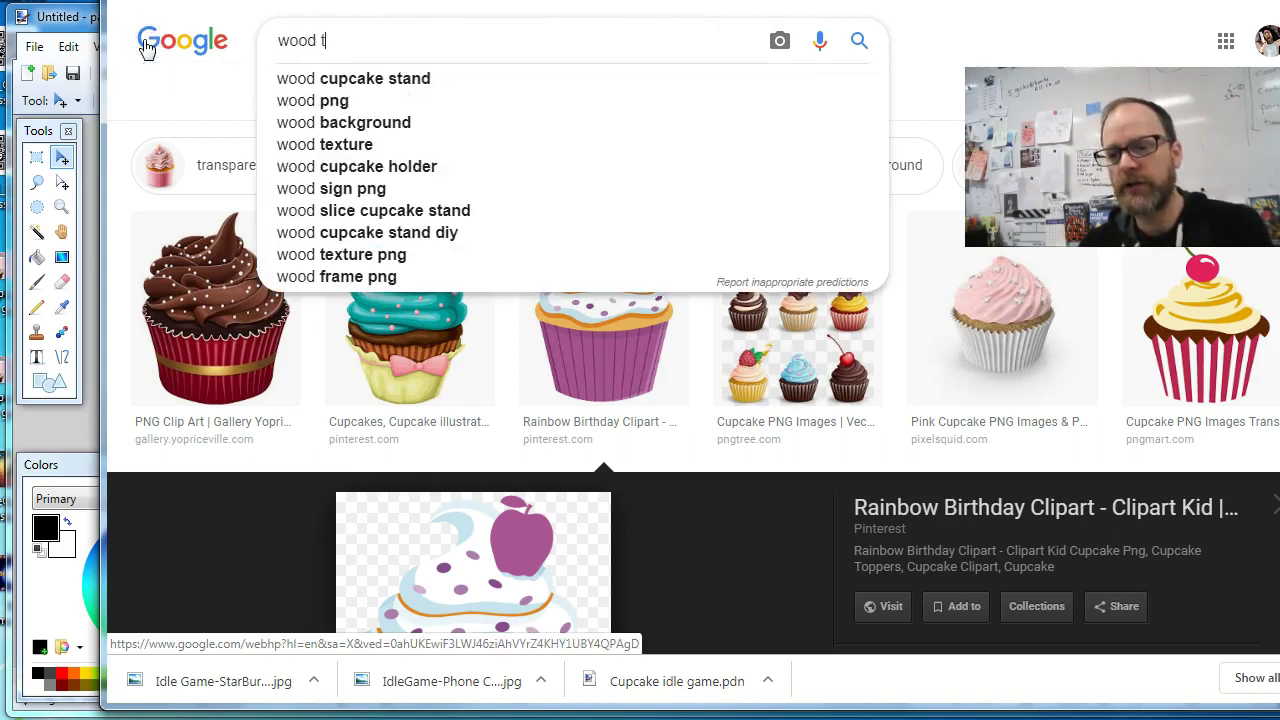
text(exture)
key(Return)
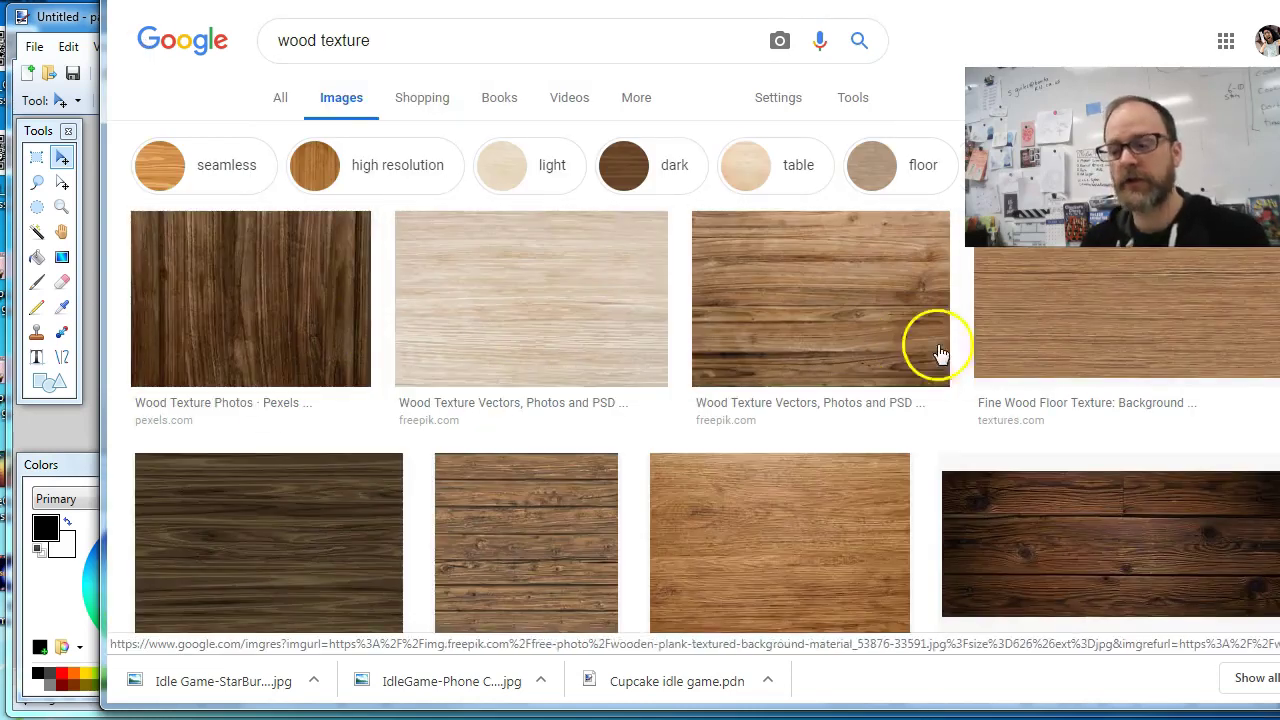
Look through the wood texture image results for a picture suited to a frame
scroll(601, 343, down, 1)
scroll(601, 343, down, 2)
scroll(601, 343, up, 2)
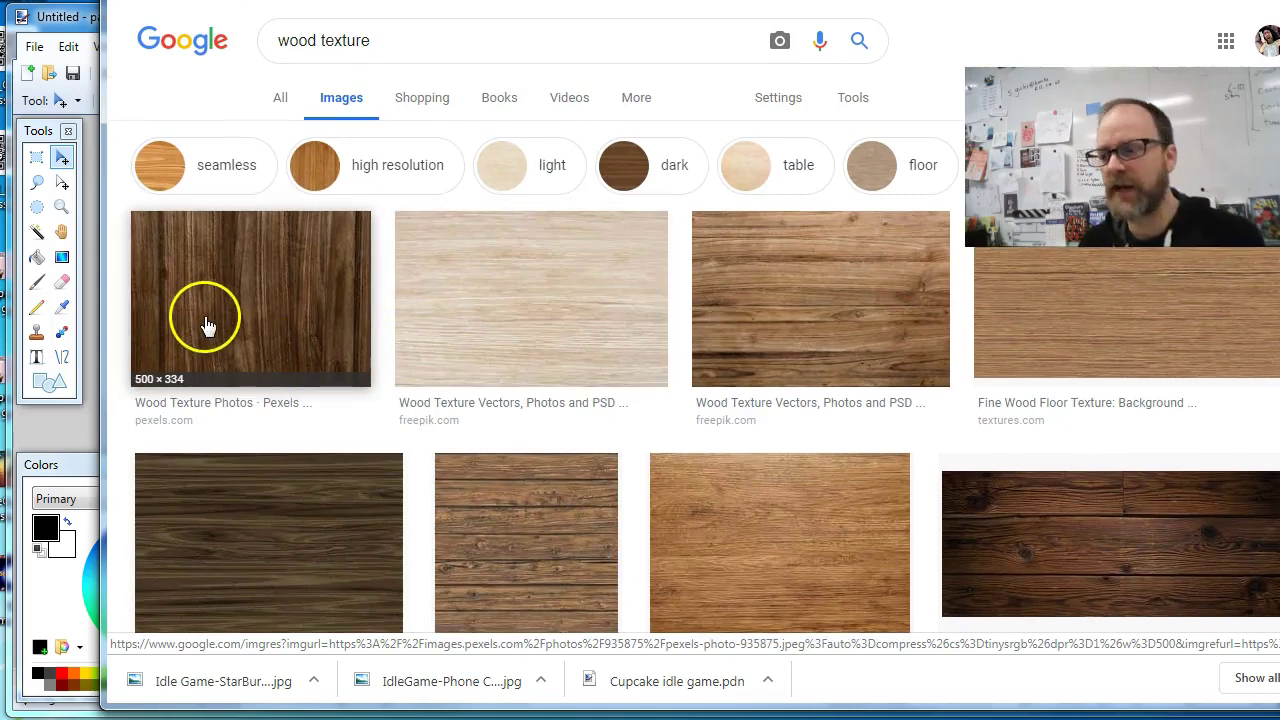
scroll(800, 372, down, 2)
scroll(1000, 372, down, 4)
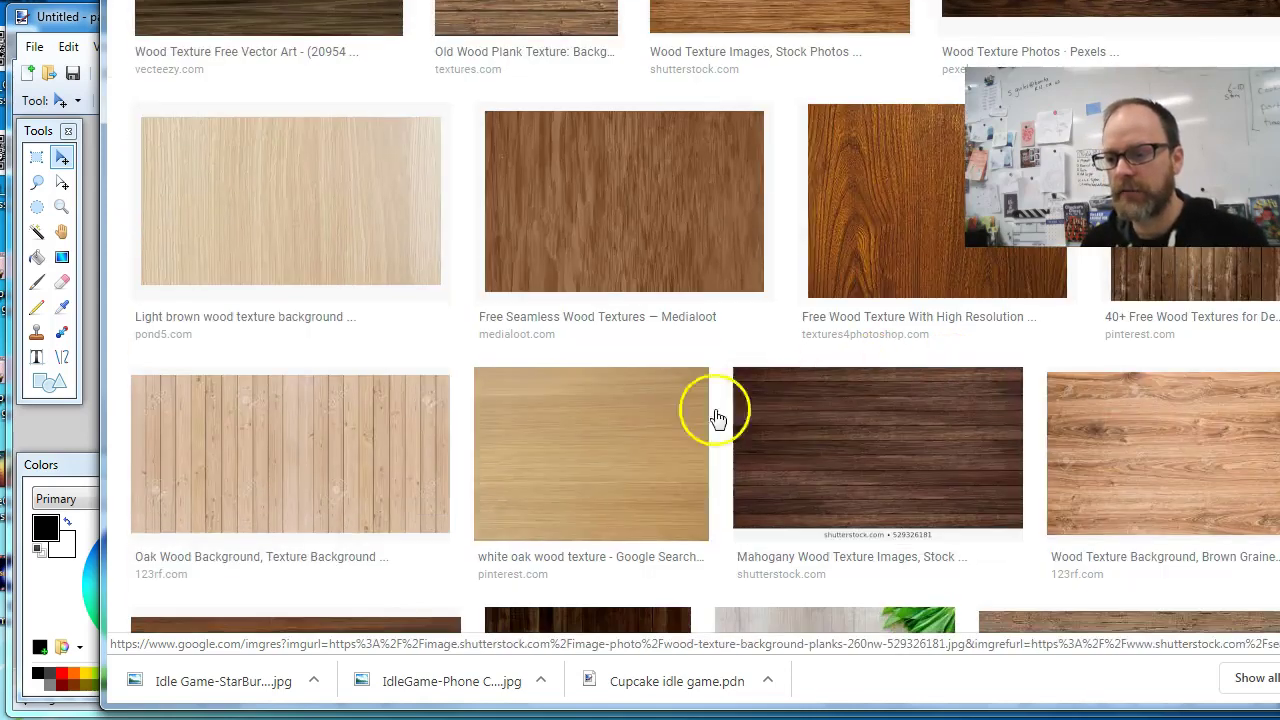
scroll(622, 476, down, 3)
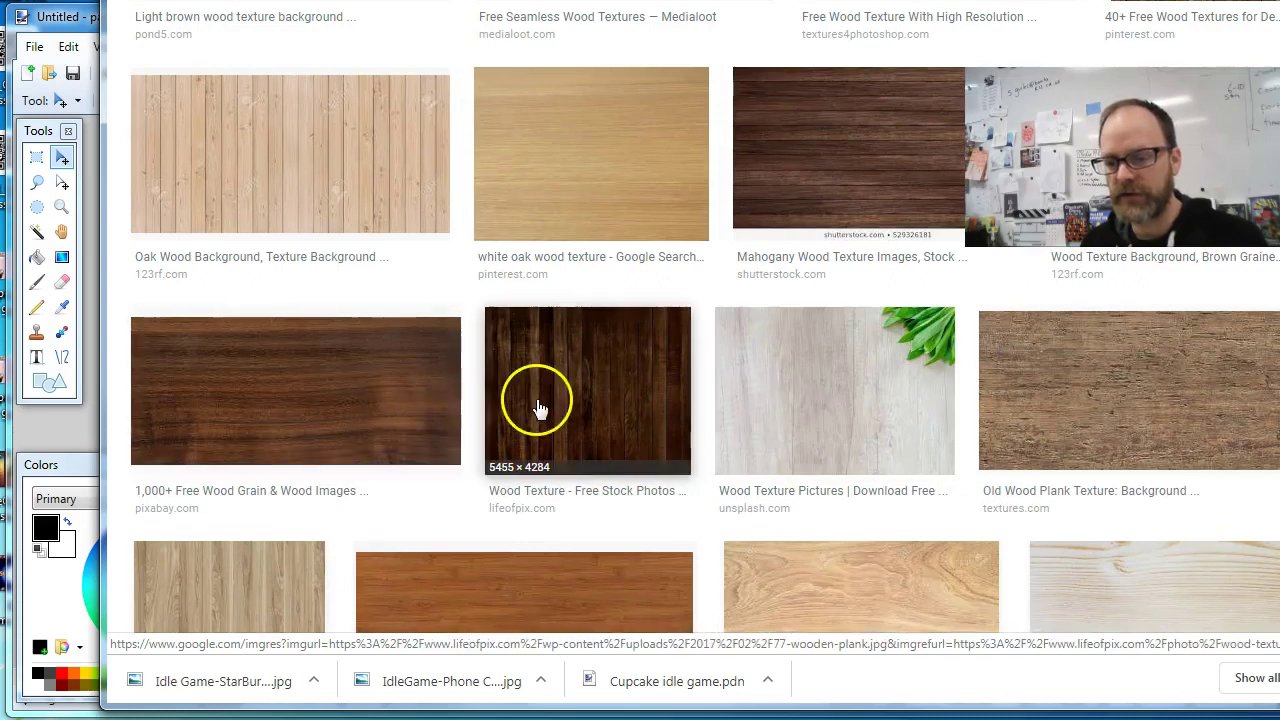
scroll(537, 409, down, 3)
scroll(437, 271, up, 2)
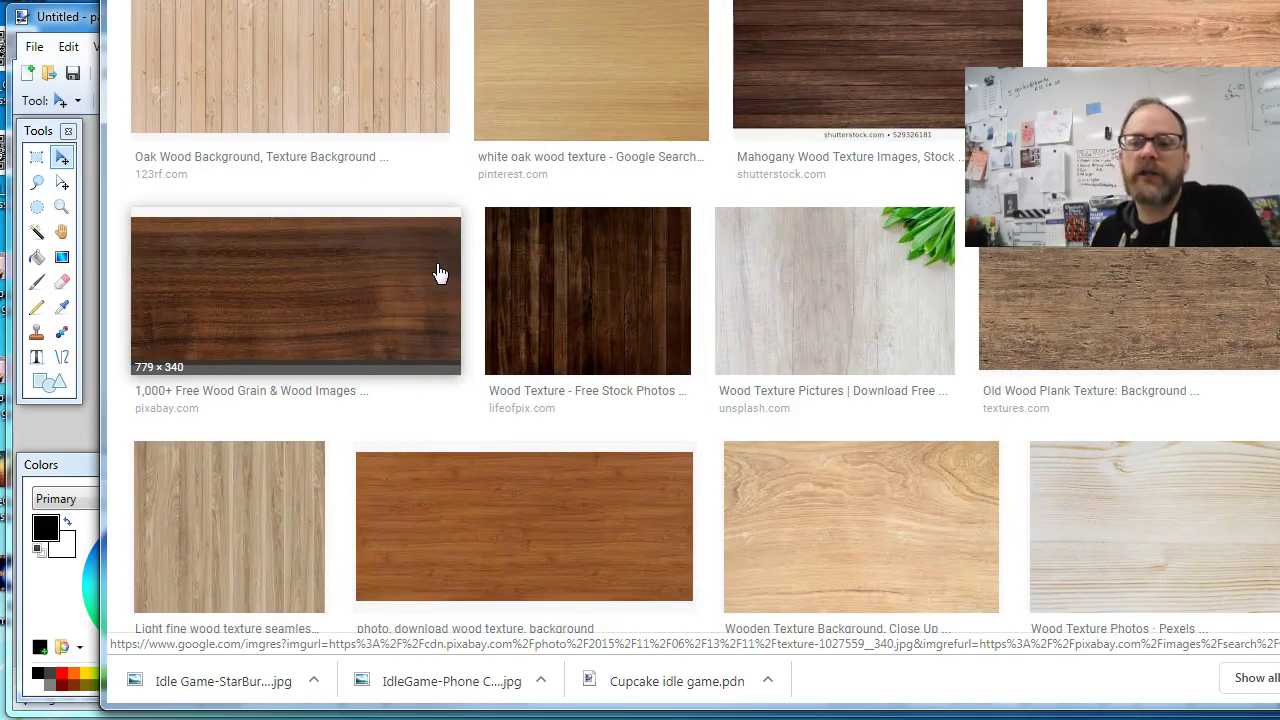
scroll(437, 271, up, 8)
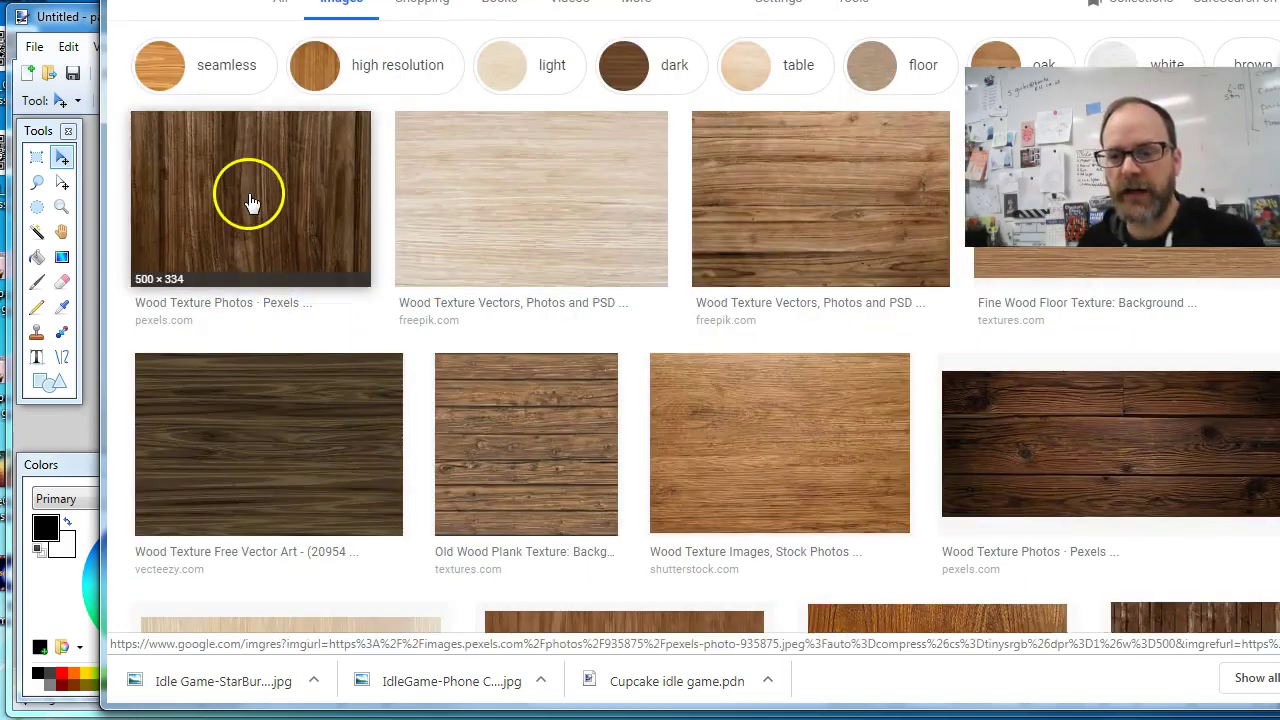
Preview the Pexels and Vecteezy wood textures and copy the 1400 × 980 Vecteezy picture with dark horizontal grain
click(250, 200)
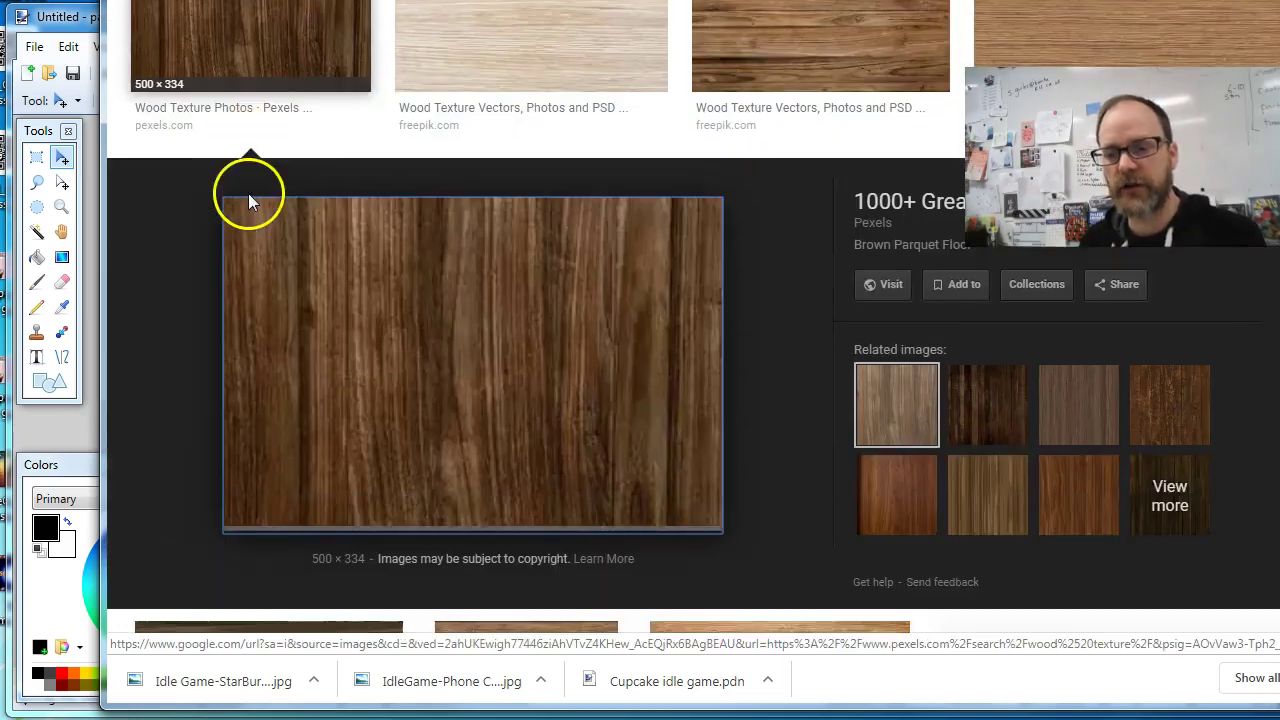
scroll(418, 360, down, 3)
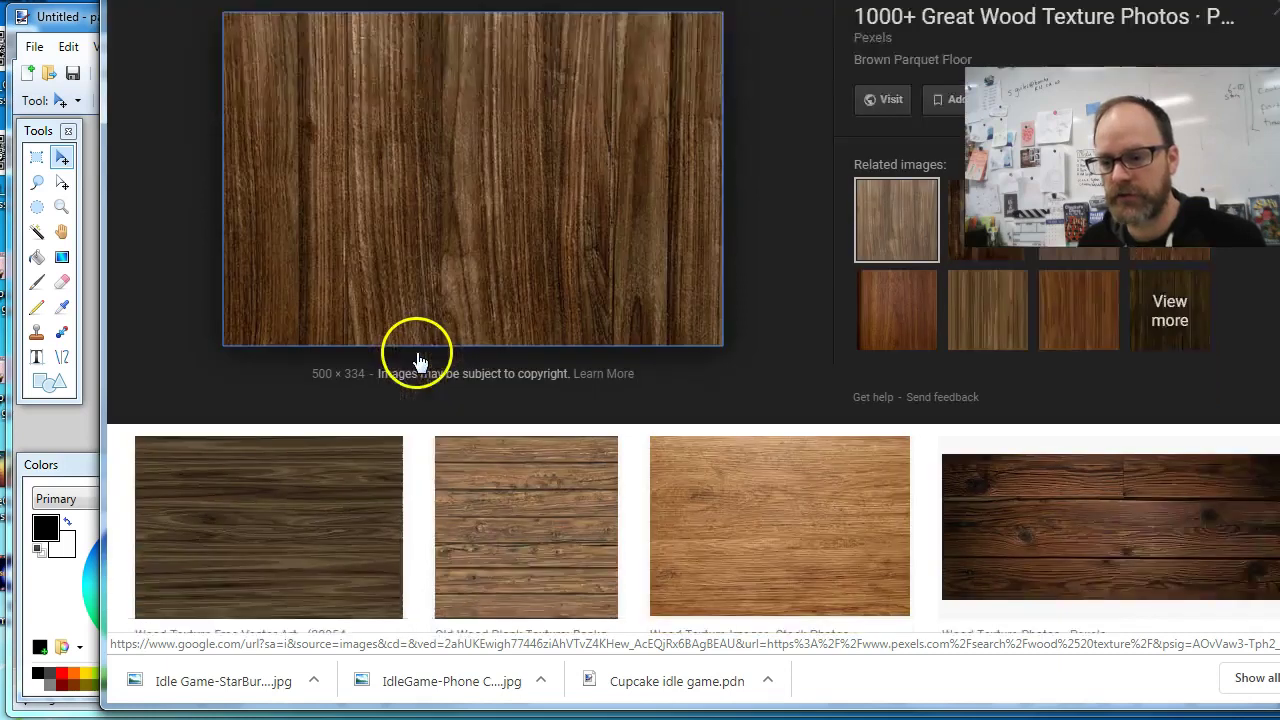
click(277, 379)
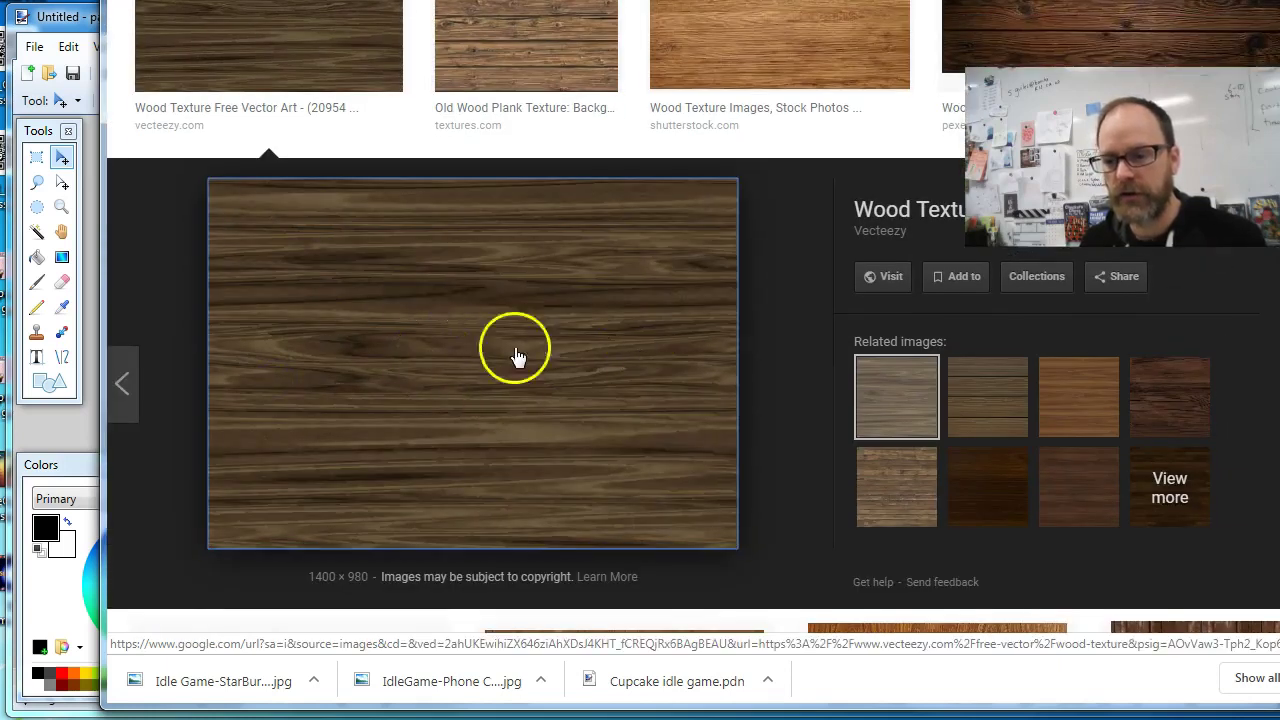
right_click(477, 319)
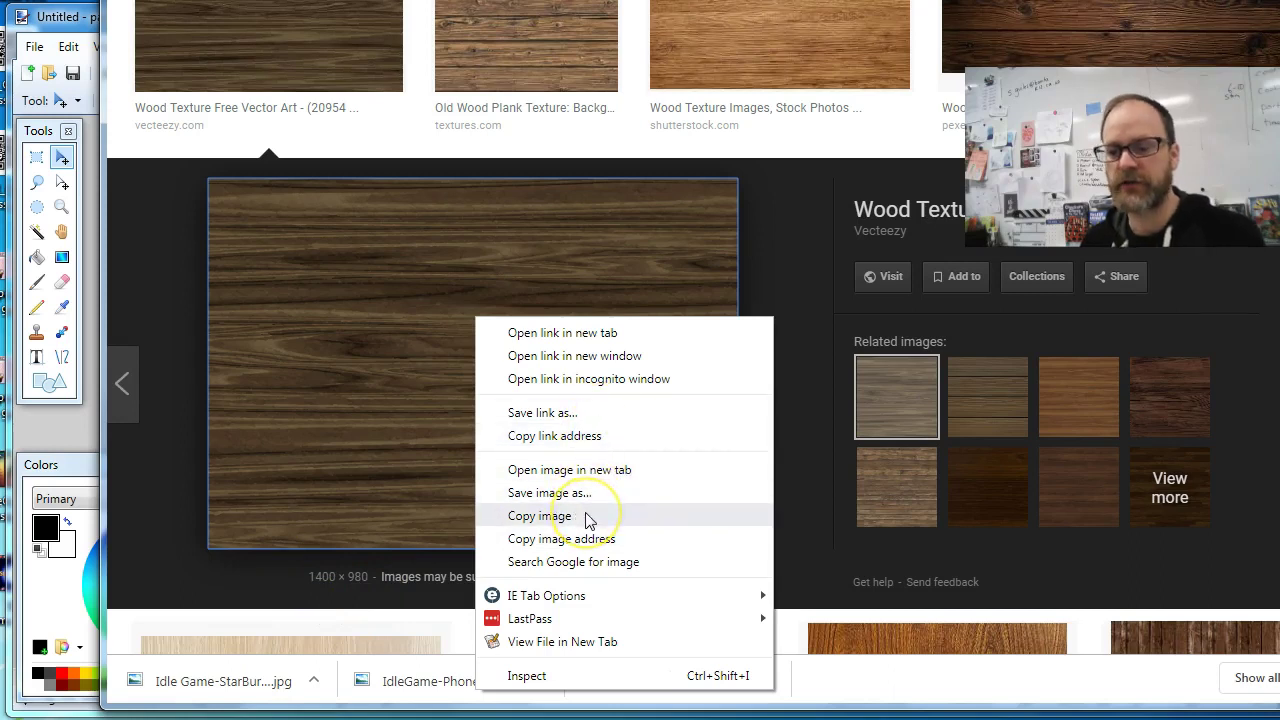
click(540, 516)
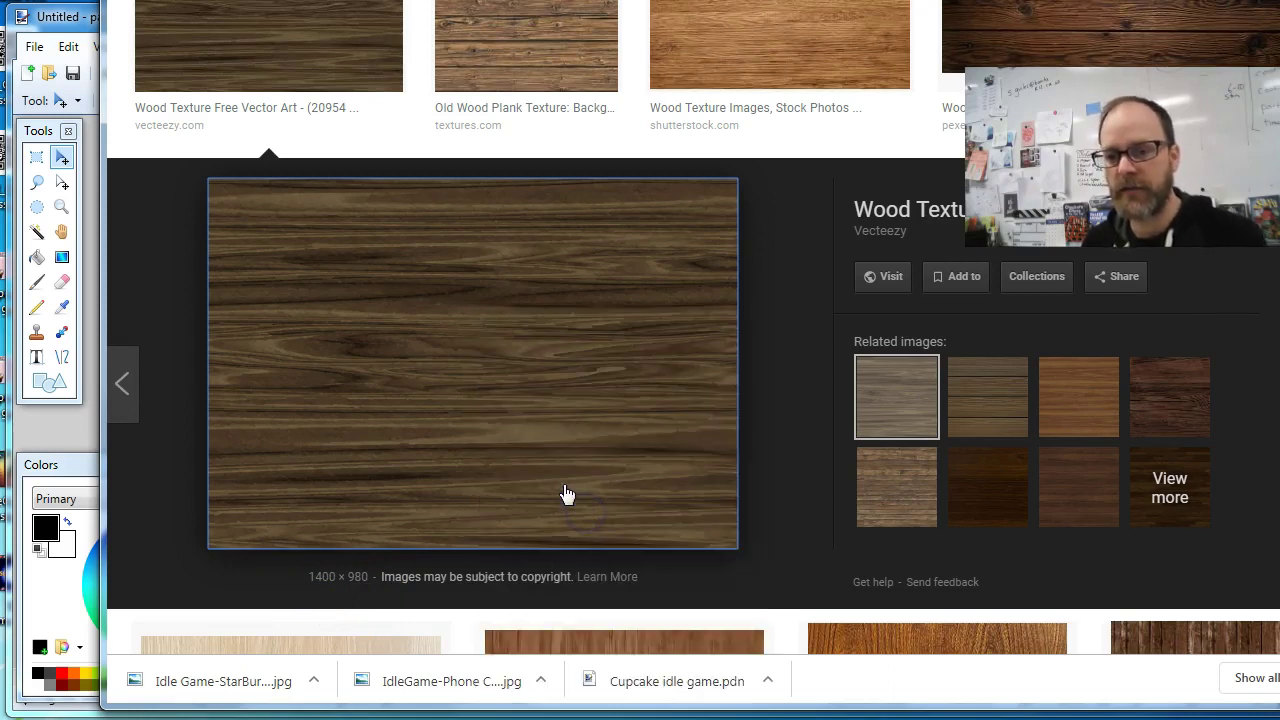
click(467, 393)
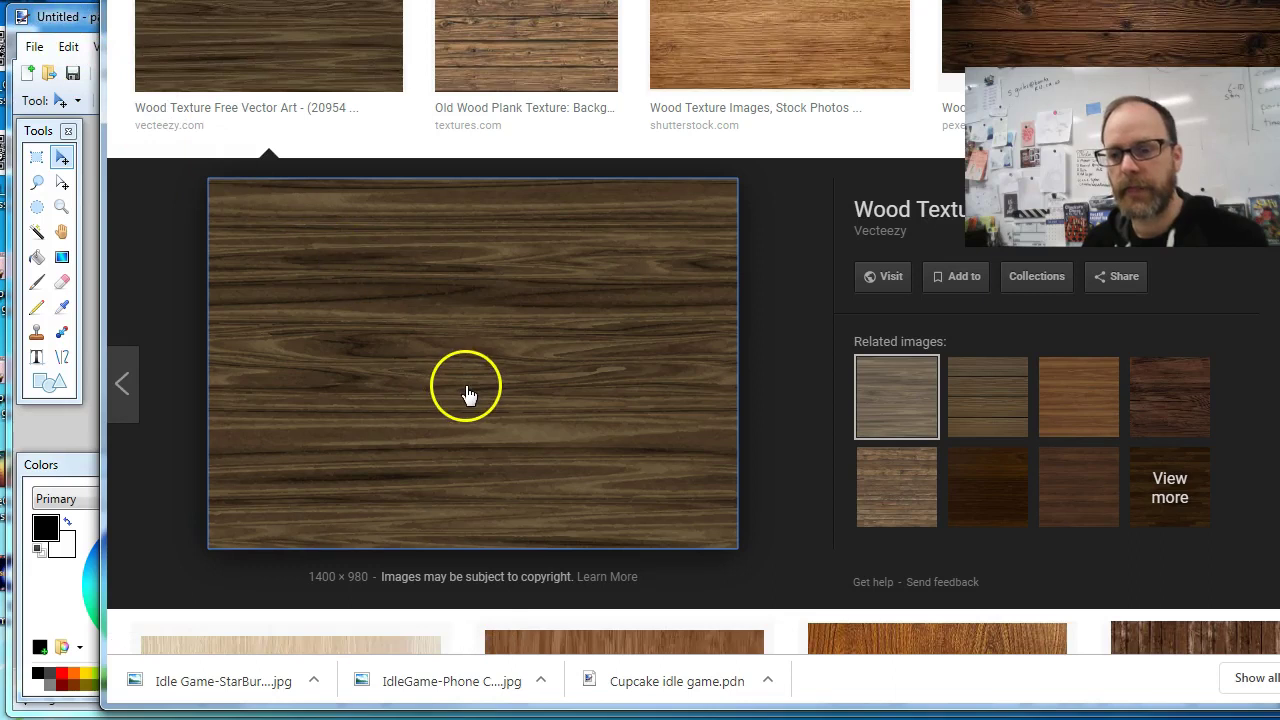
Return to the yellow bubble image in paint.net and add a new layer above the Cupcake layer
click(80, 30)
click(629, 66)
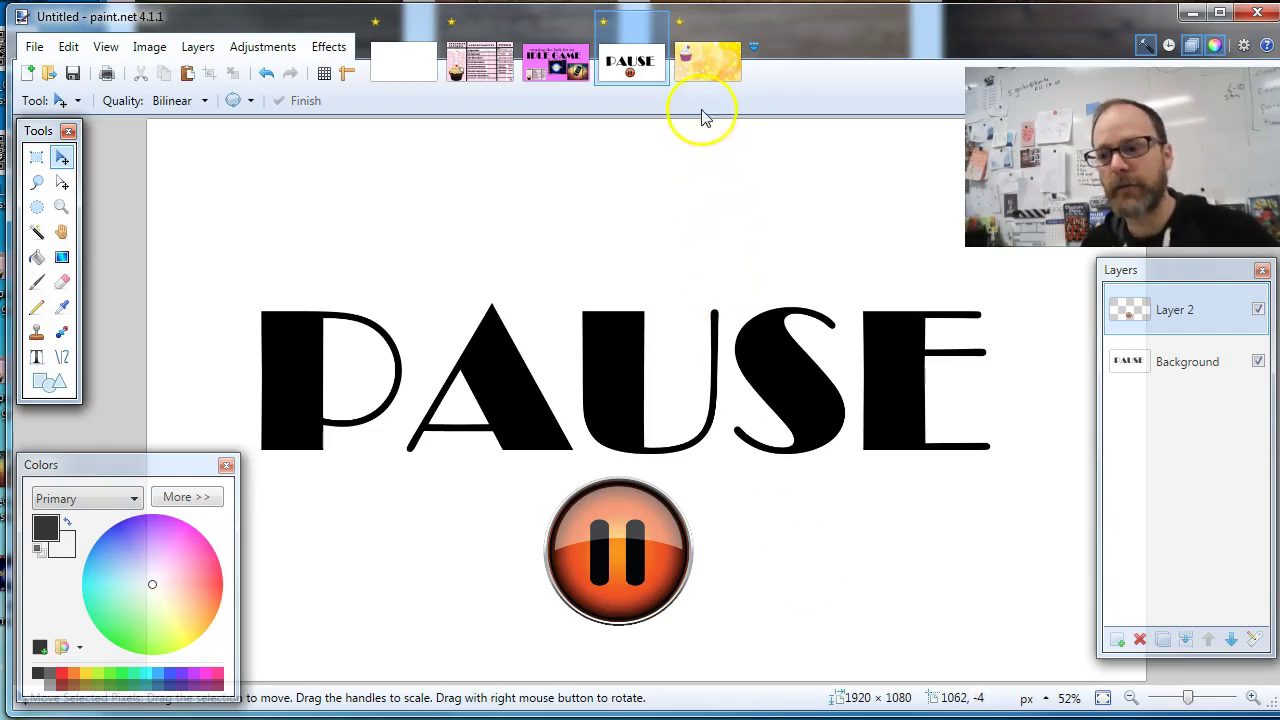
click(705, 70)
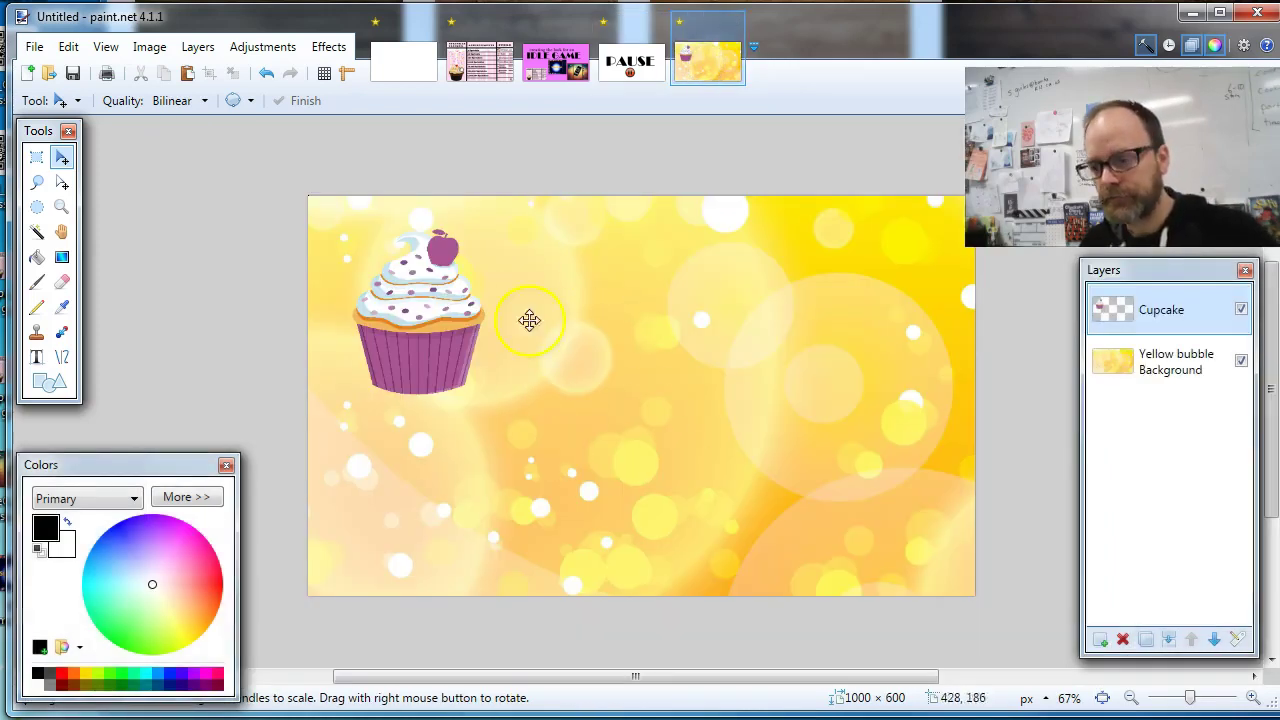
click(1101, 641)
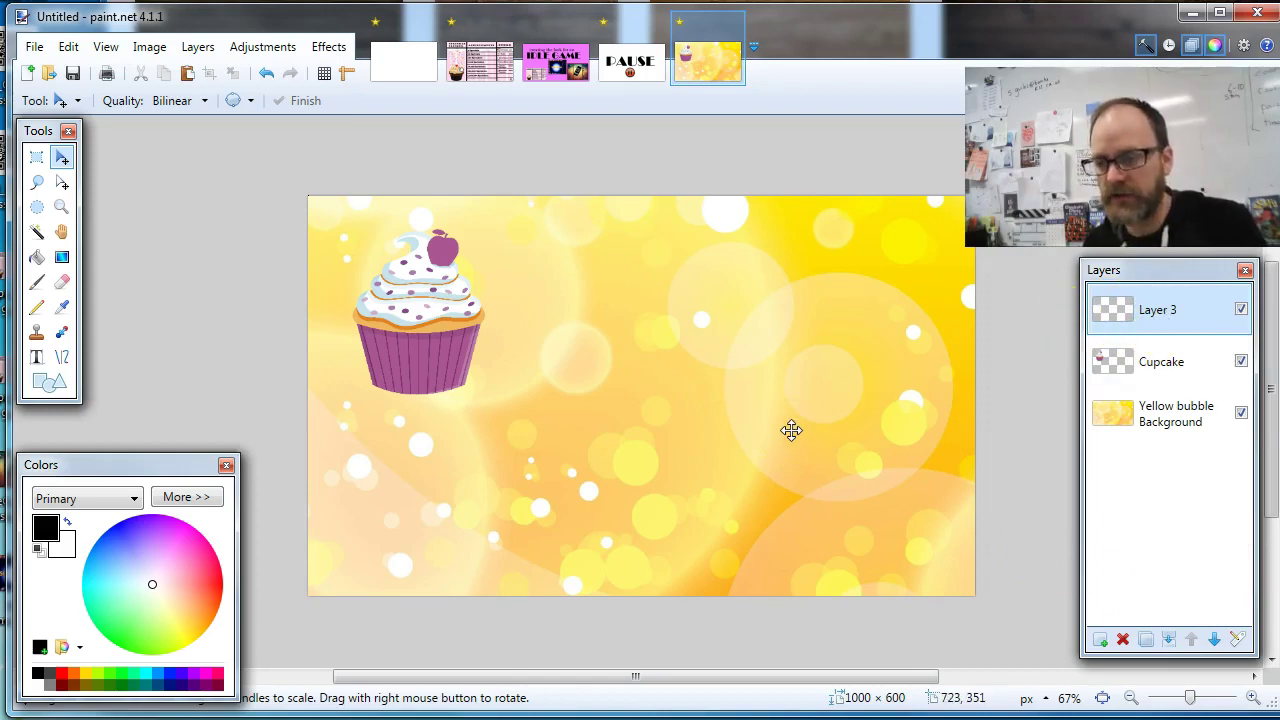
Paste the wood texture onto the new layer keeping the canvas size, reposition it over the whole canvas, and toggle the layer's visibility off and on
key(ctrl+v)
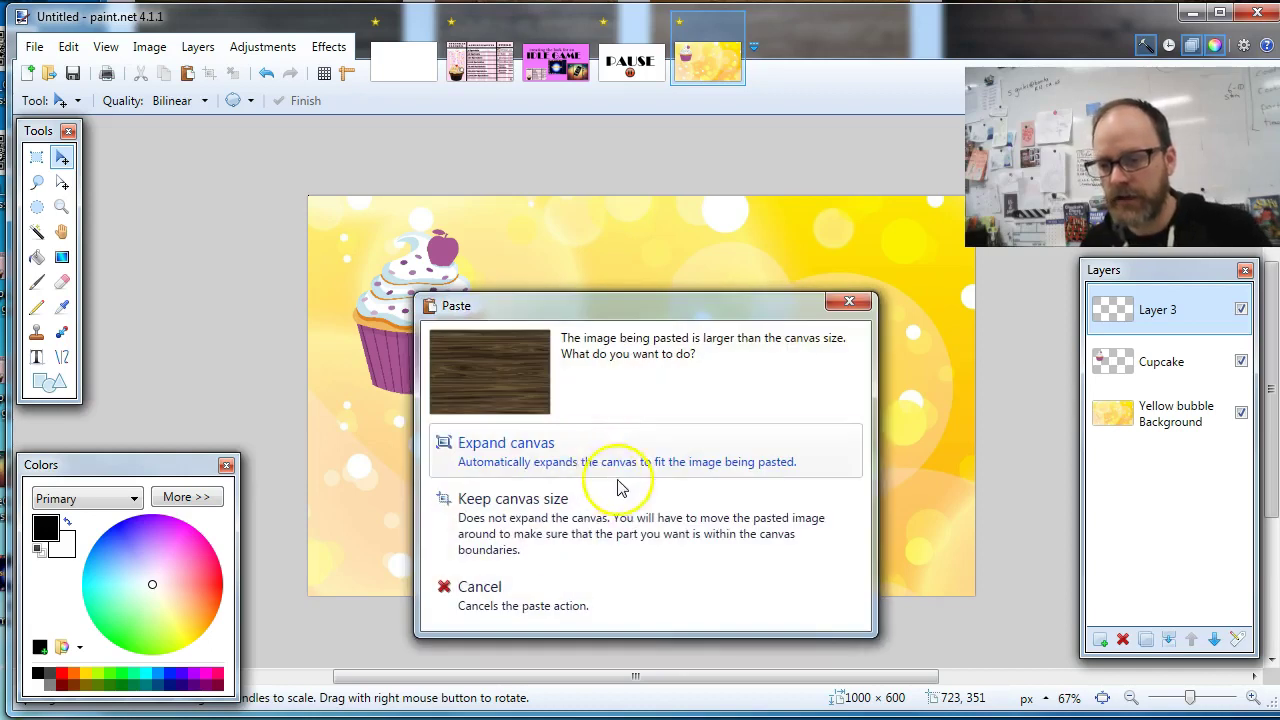
click(572, 512)
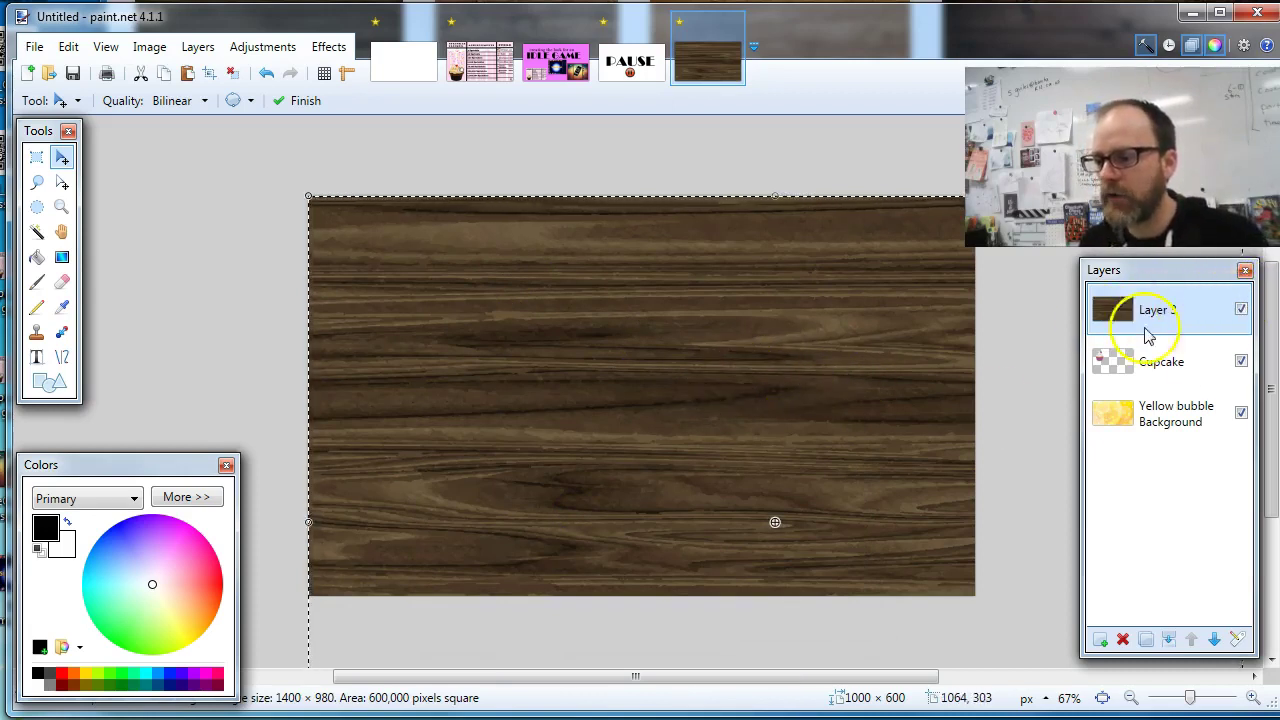
drag(766, 408, 606, 292)
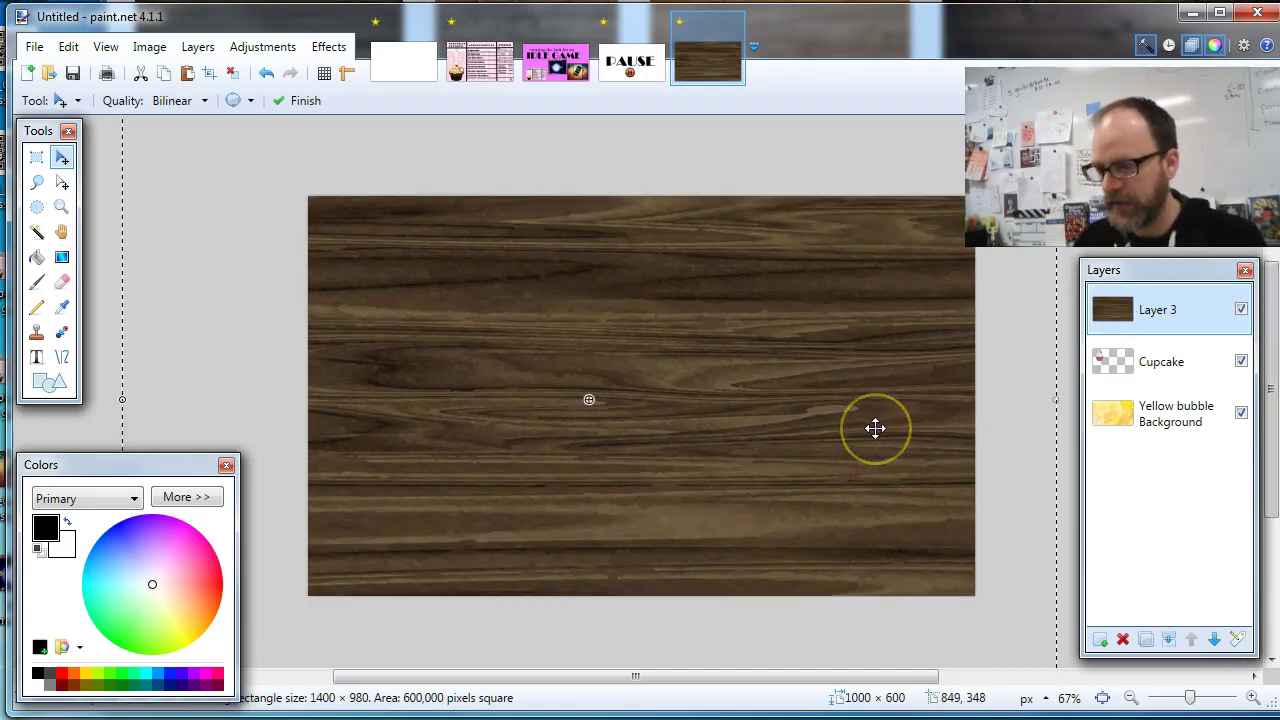
click(1240, 310)
click(1240, 312)
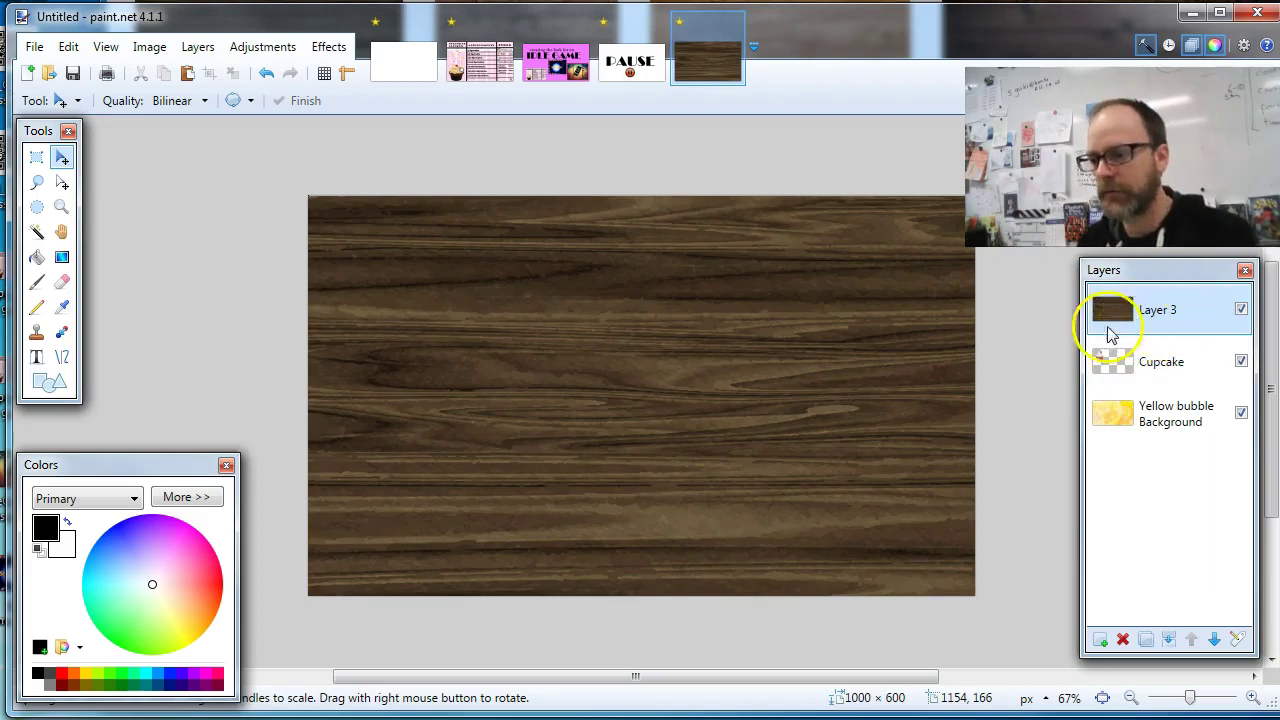
Rename Layer 3 as "Wood Frame"
double_click(1185, 318)
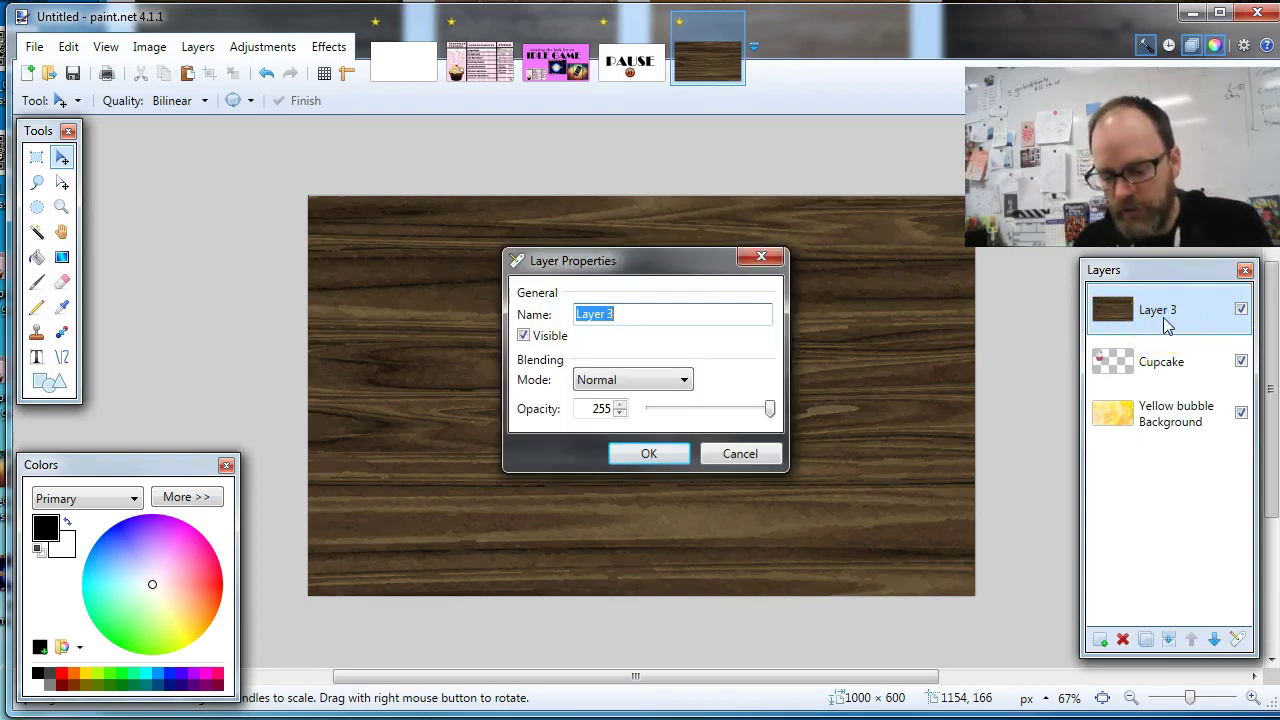
text(Wood Fra)
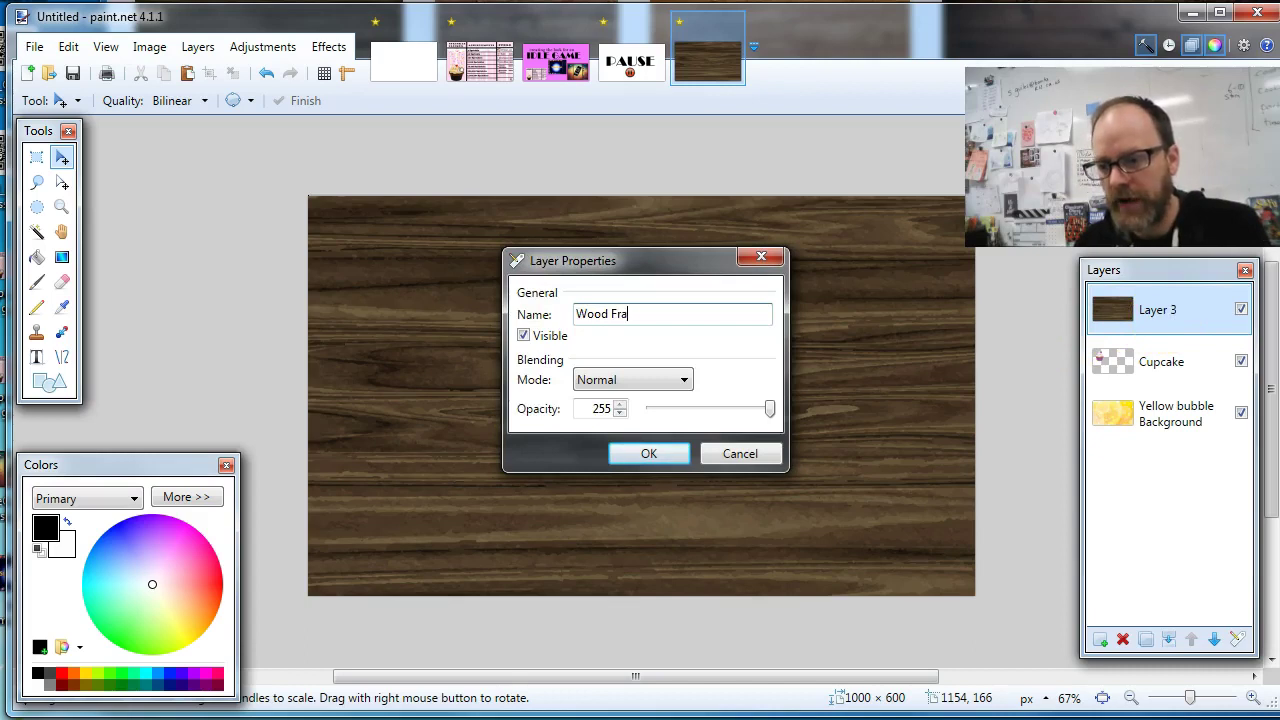
text(me)
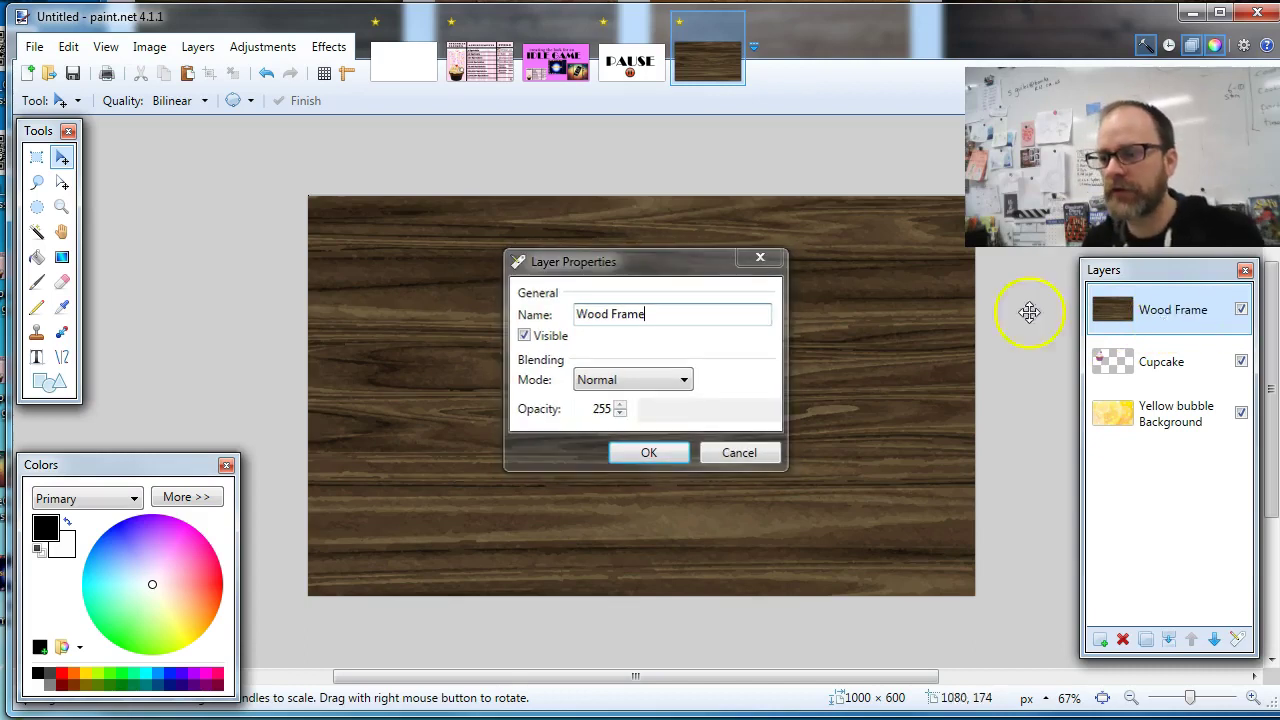
click(677, 451)
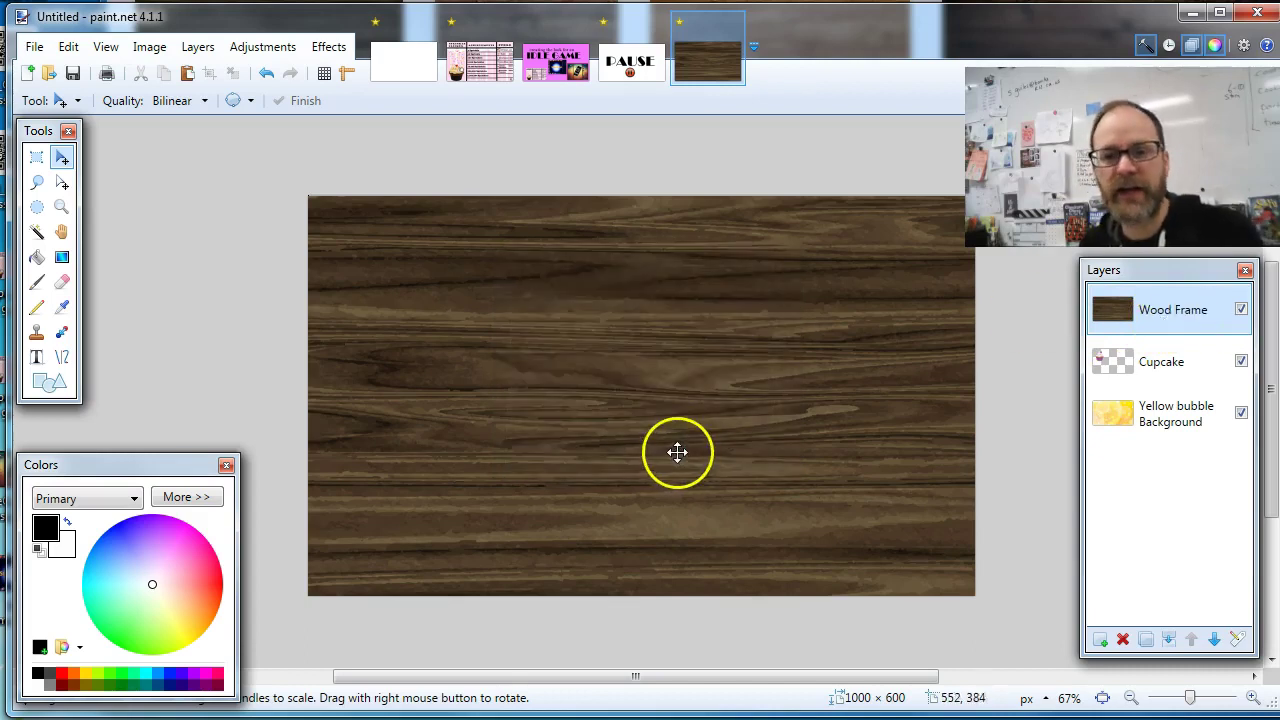
Lower the Wood Frame layer's opacity to 167 so the layers beneath show through
double_click(1205, 315)
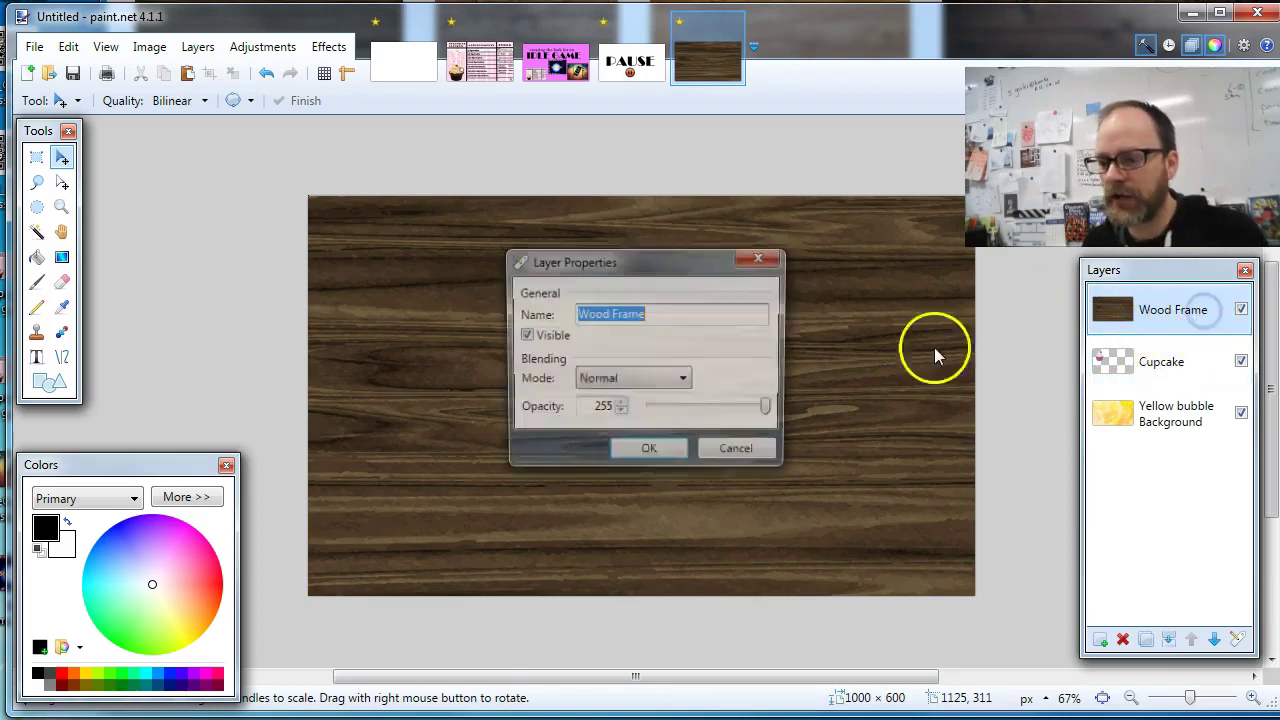
drag(769, 410, 733, 410)
drag(631, 262, 861, 202)
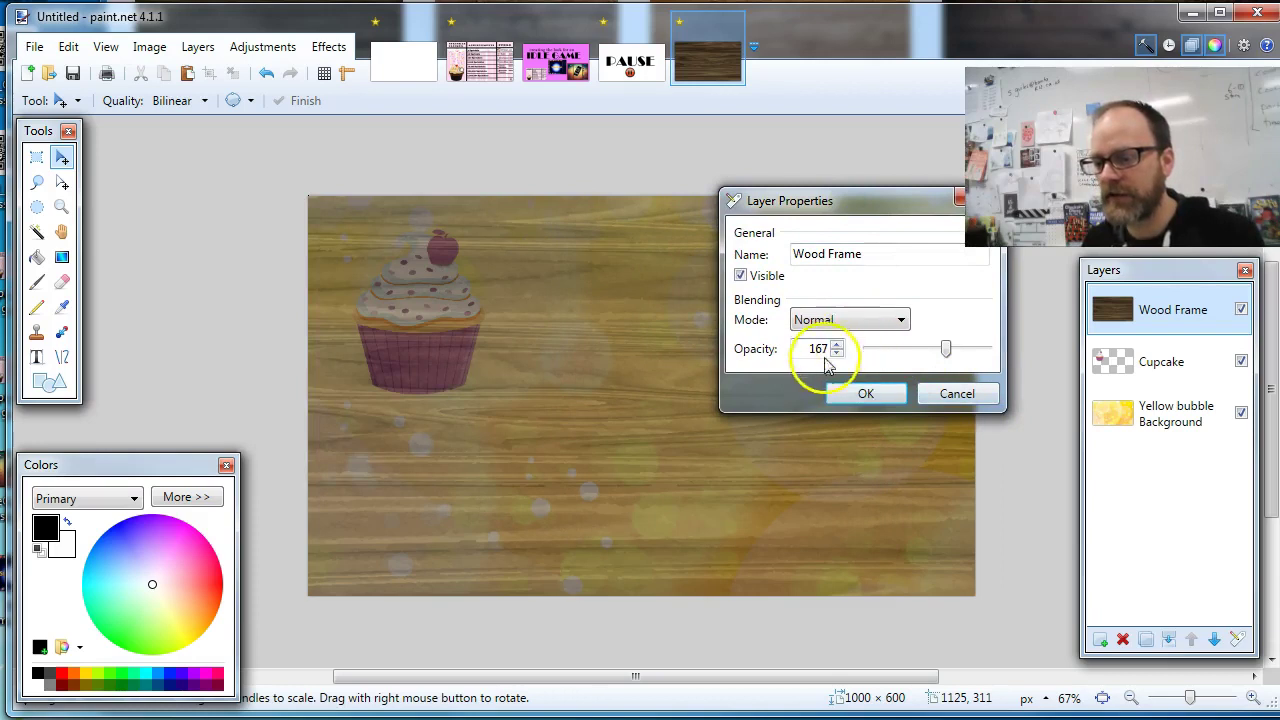
click(863, 394)
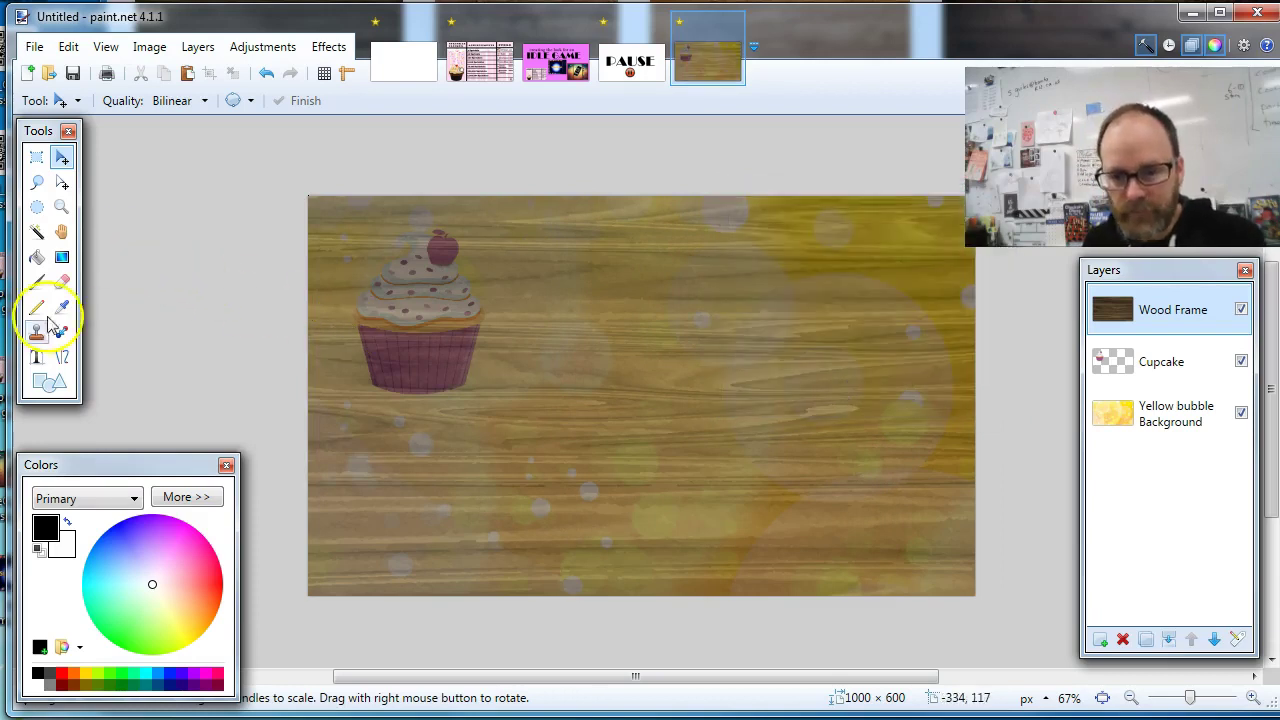
Cut two tall panels out of the Wood Frame layer, about 335 × 566 px around the cupcake and about 331 × 564 px beside it
click(482, 72)
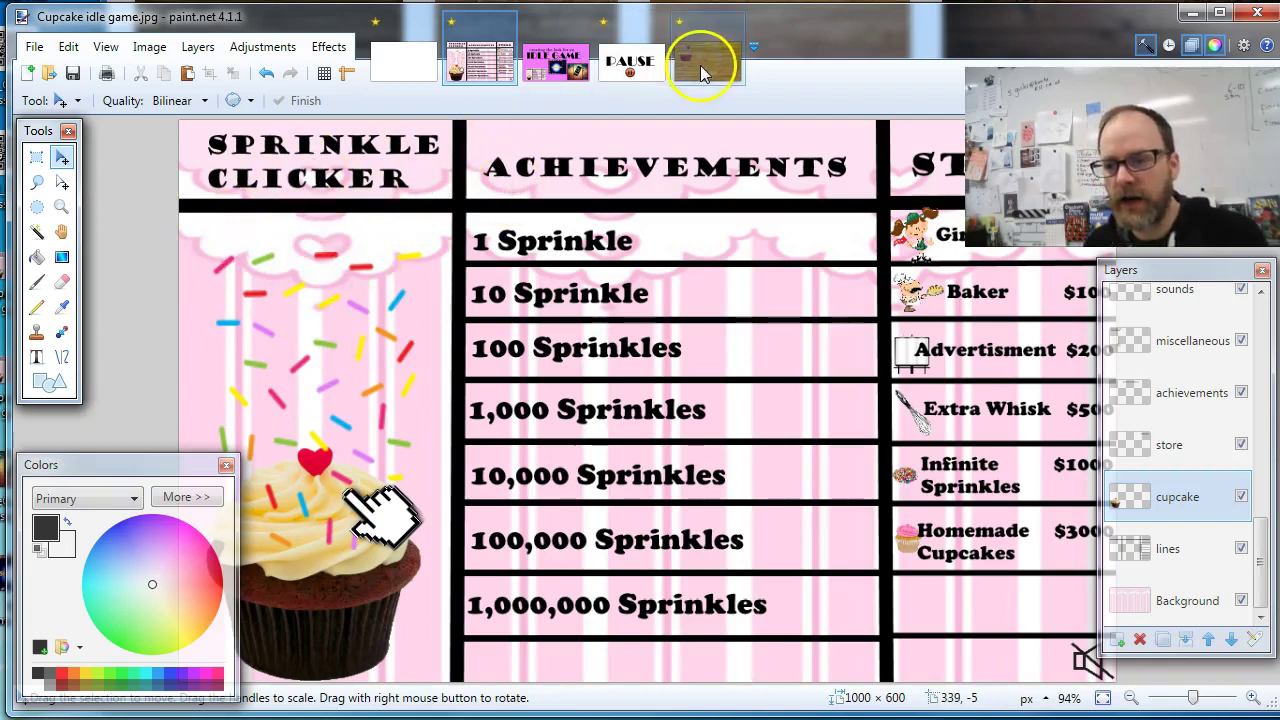
click(37, 165)
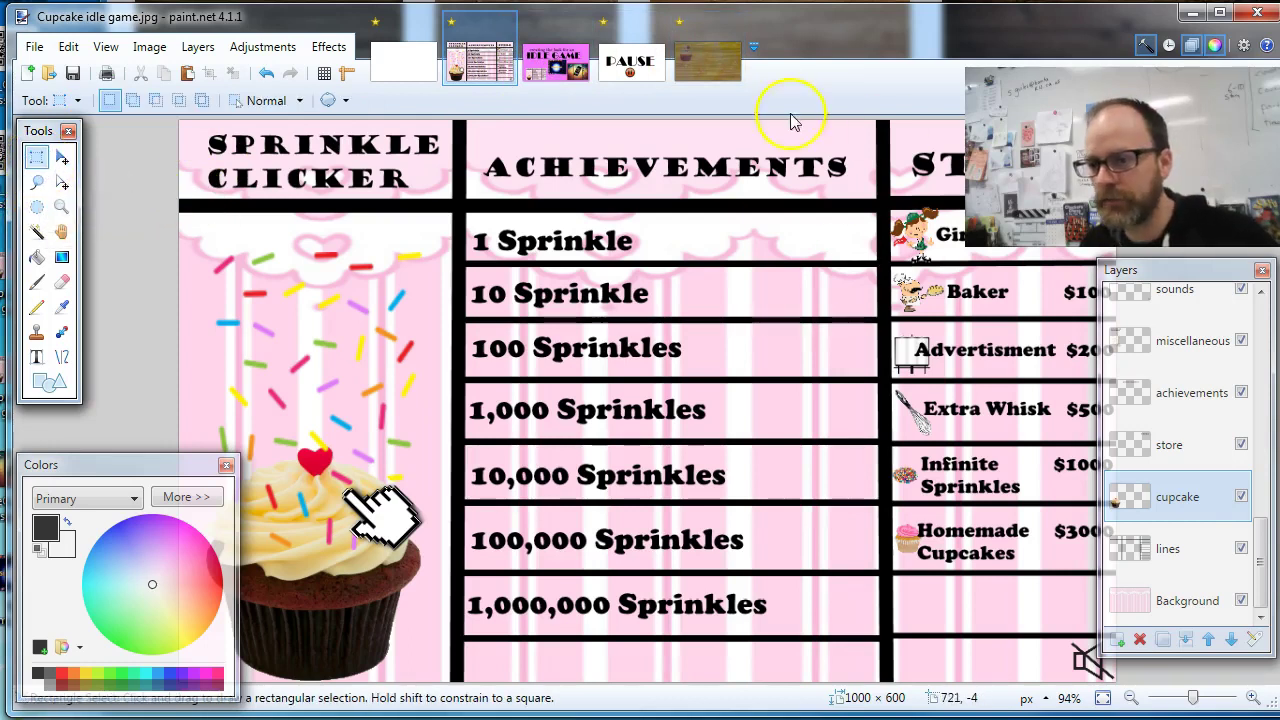
click(706, 60)
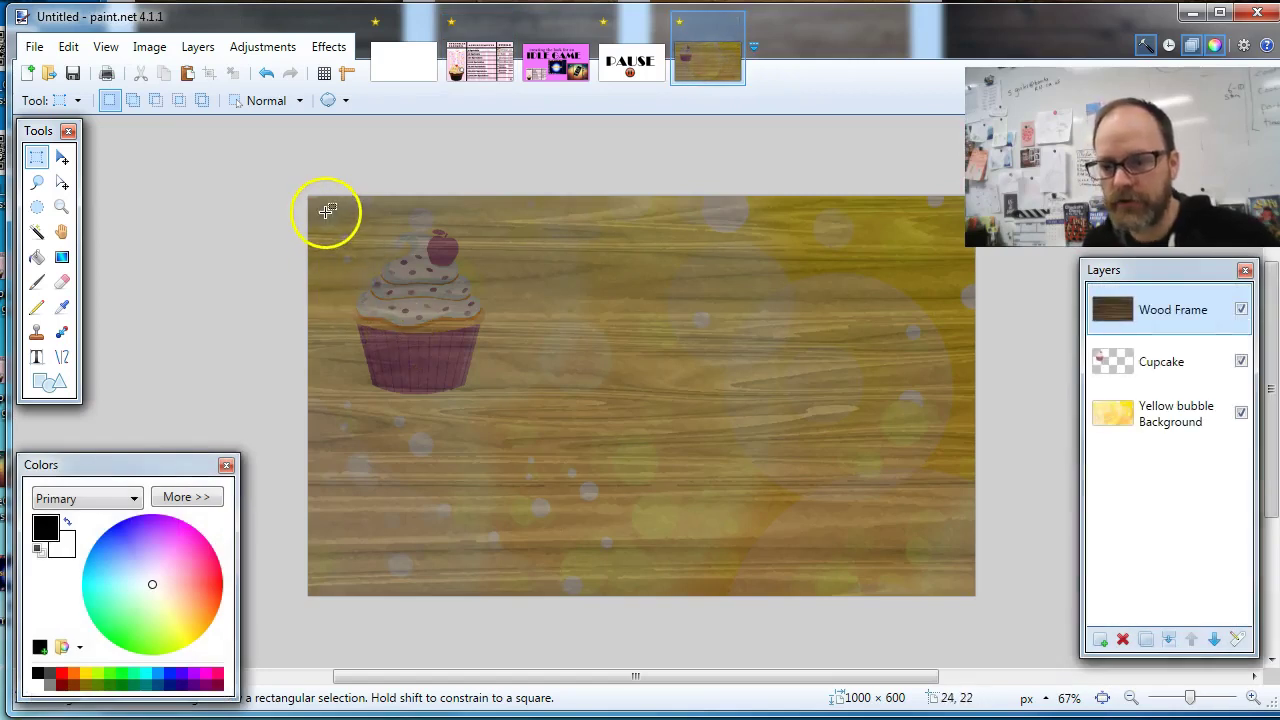
drag(320, 208, 543, 584)
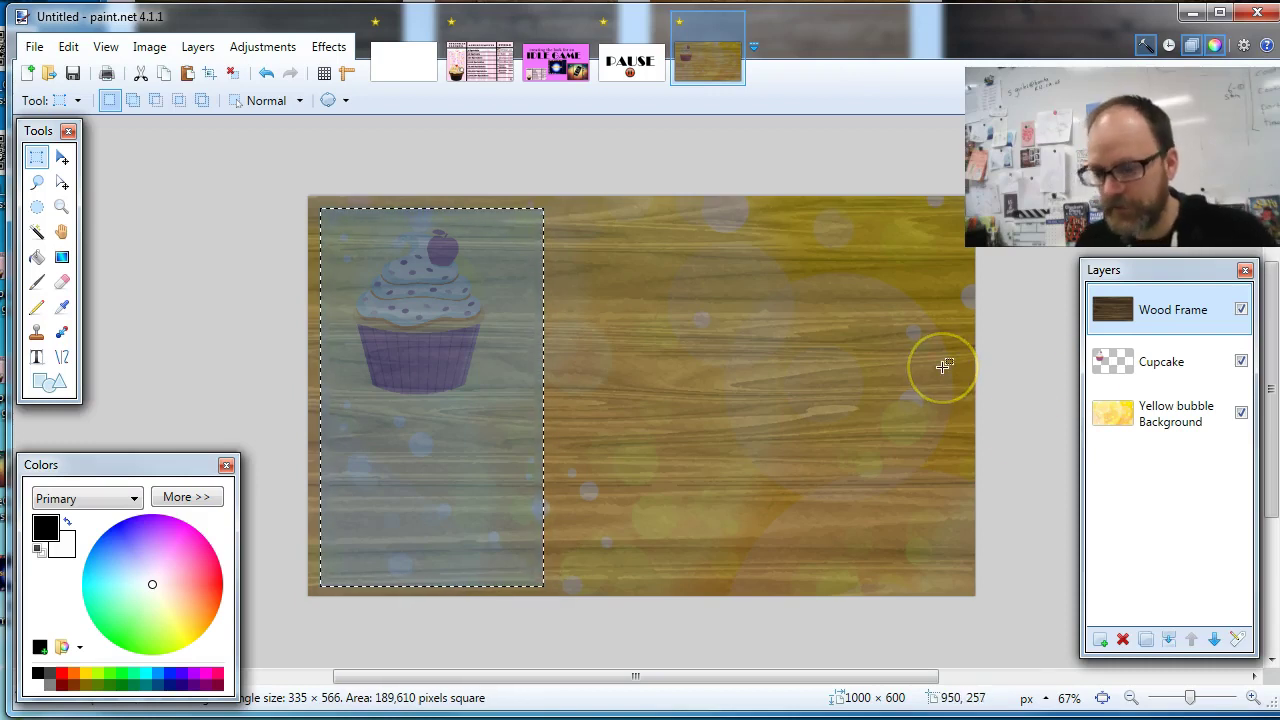
key(Delete)
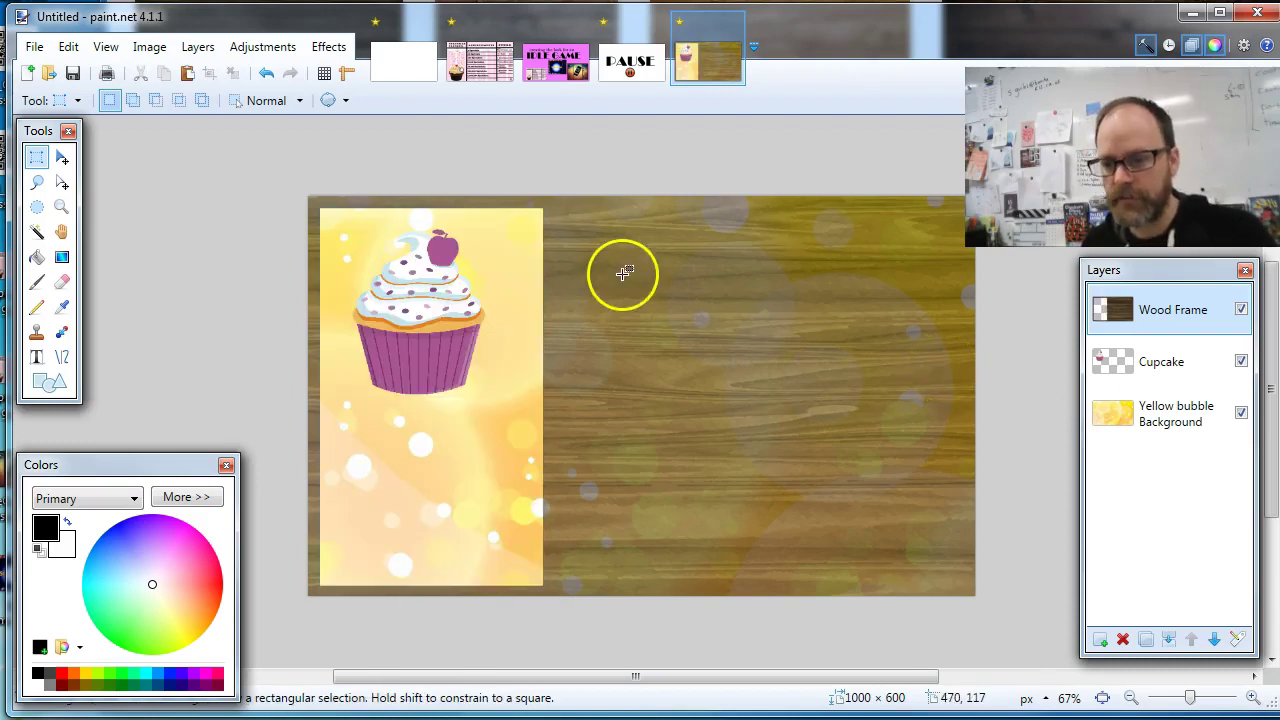
mouse_move(559, 209)
mouse_down()
mouse_move(680, 511)
mouse_move(778, 585)
mouse_up()
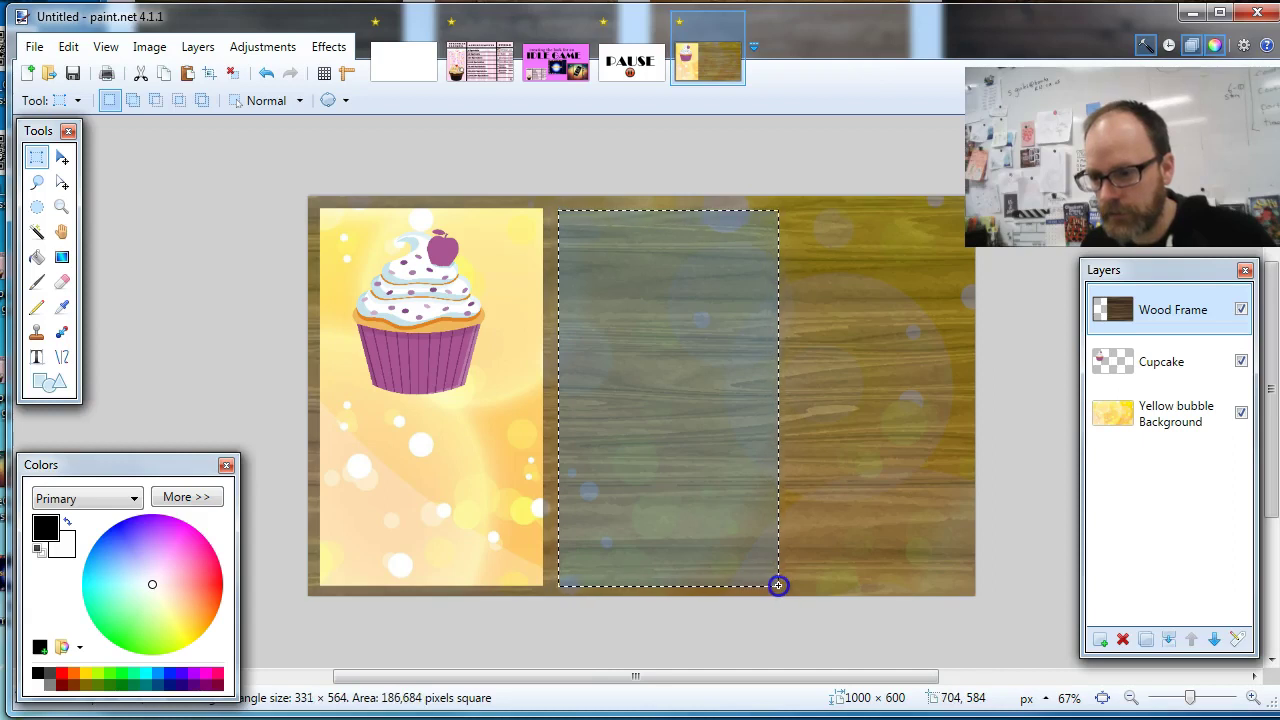
key(Delete)
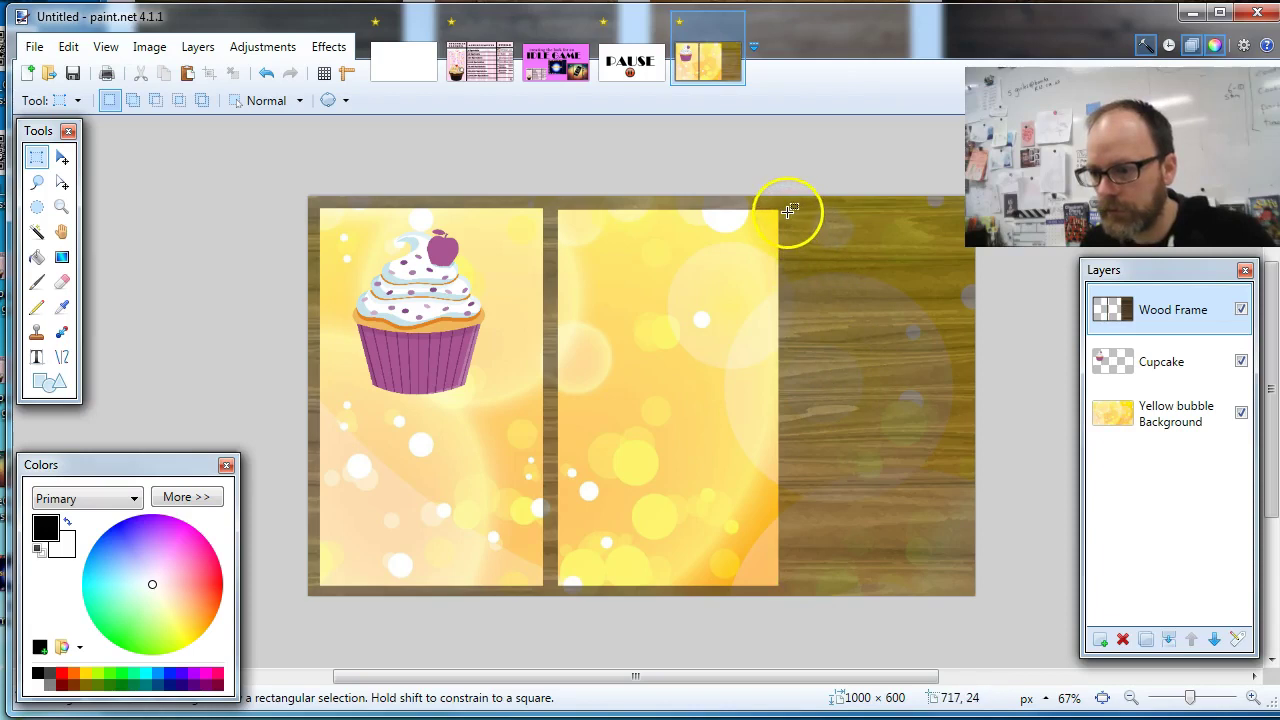
Cut two stacked panels out of the remaining wood on the right of the frame, a shorter one above a taller one
mouse_move(787, 212)
mouse_down()
mouse_move(843, 300)
mouse_move(963, 390)
mouse_move(967, 342)
mouse_up()
key(Delete)
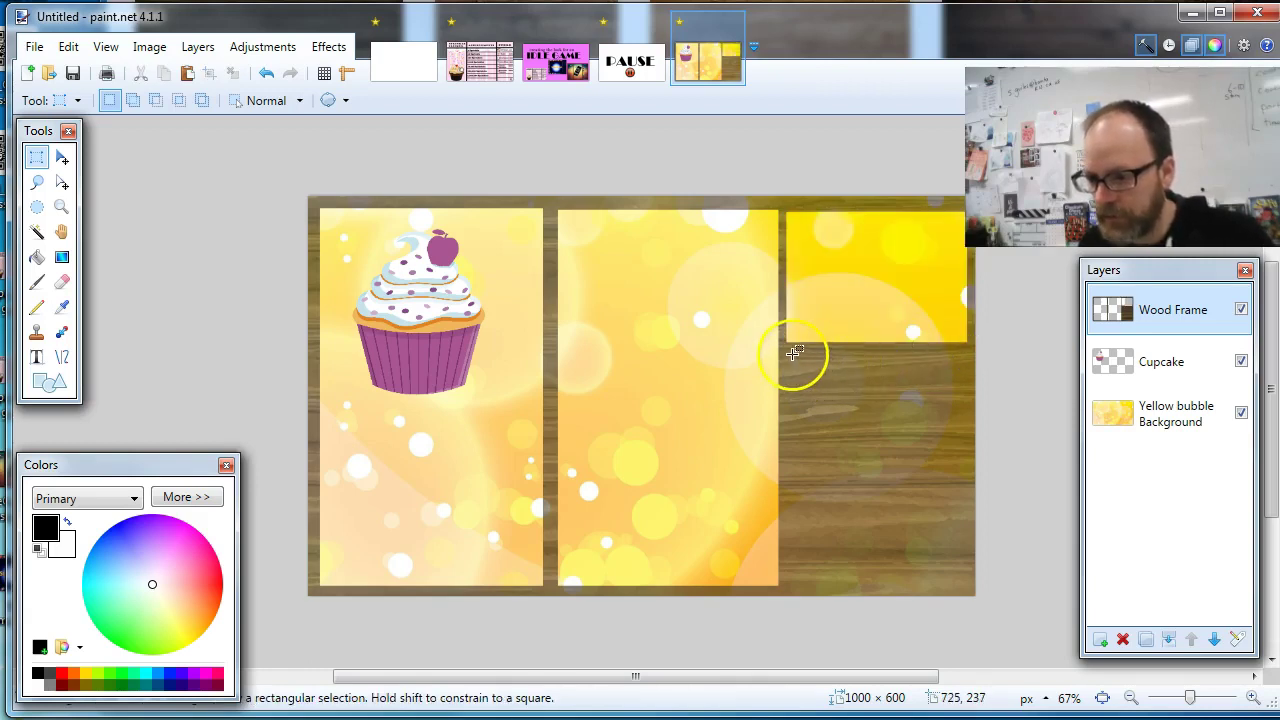
mouse_move(790, 354)
mouse_down()
mouse_move(877, 483)
mouse_move(967, 574)
mouse_up()
key(Delete)
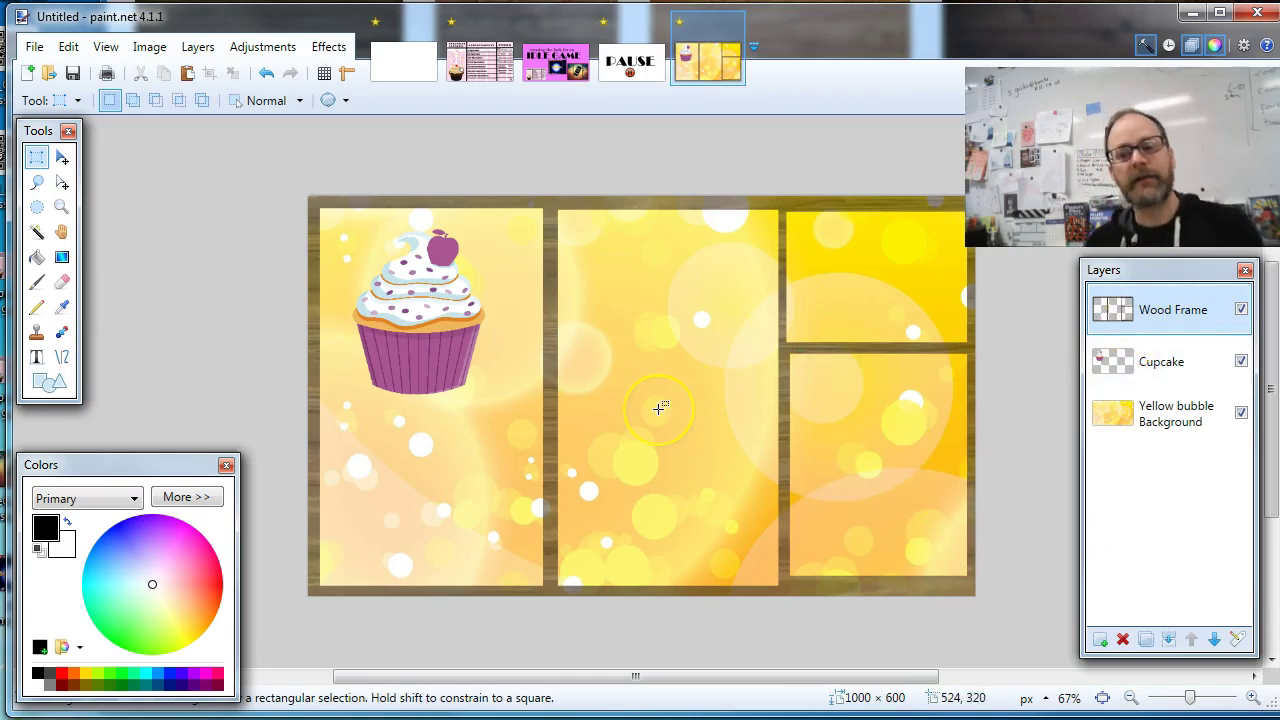
Compare with the Cupcake idle game image, then restore the Wood Frame layer's opacity to 255
click(477, 62)
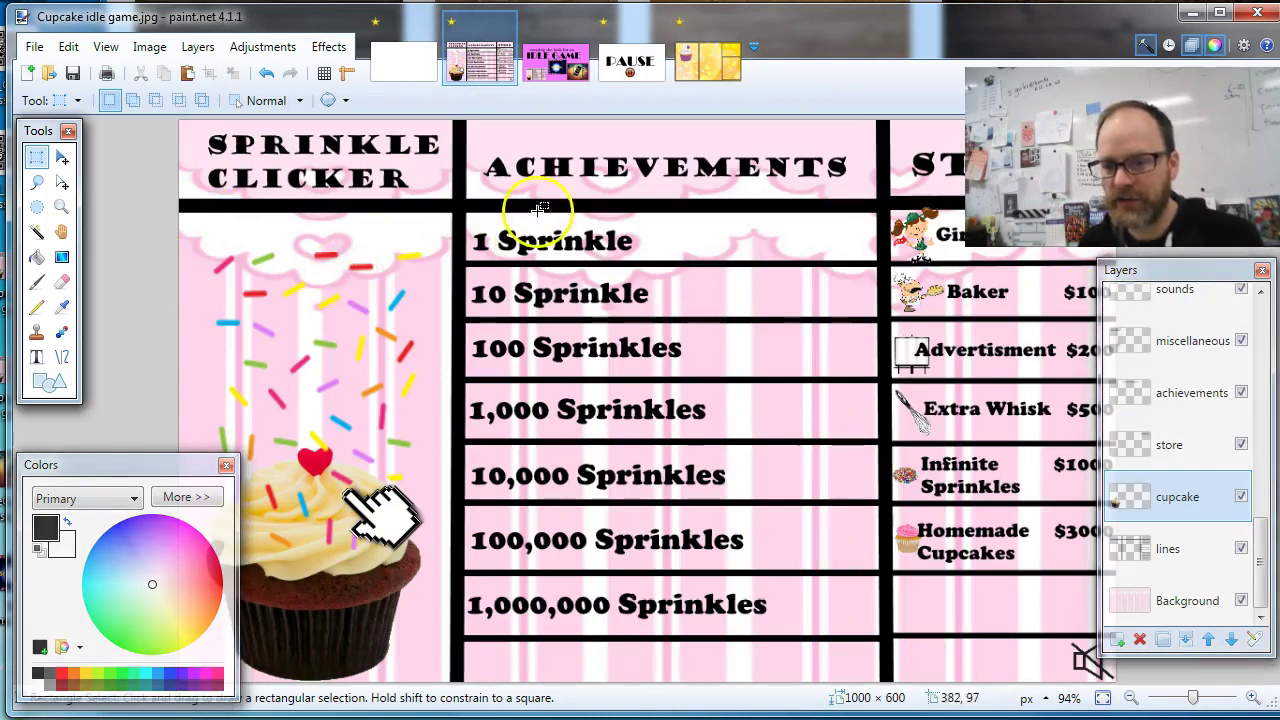
click(705, 60)
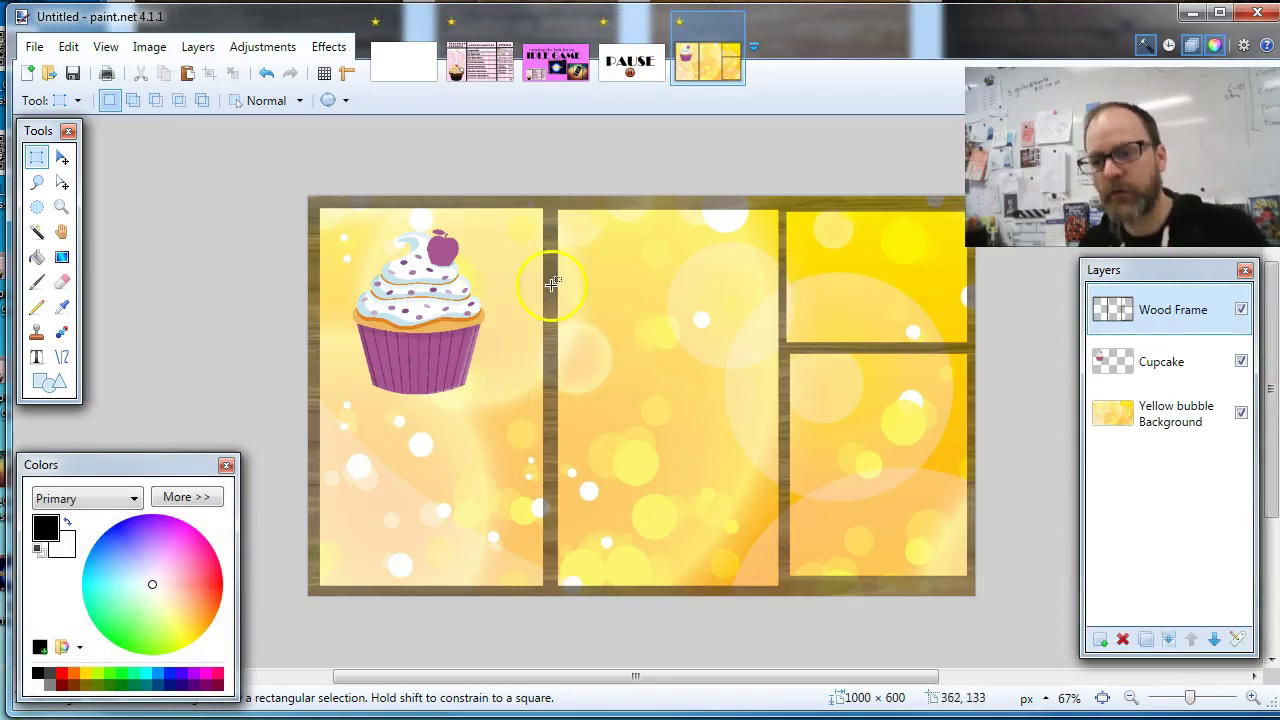
double_click(1175, 312)
drag(729, 409, 803, 418)
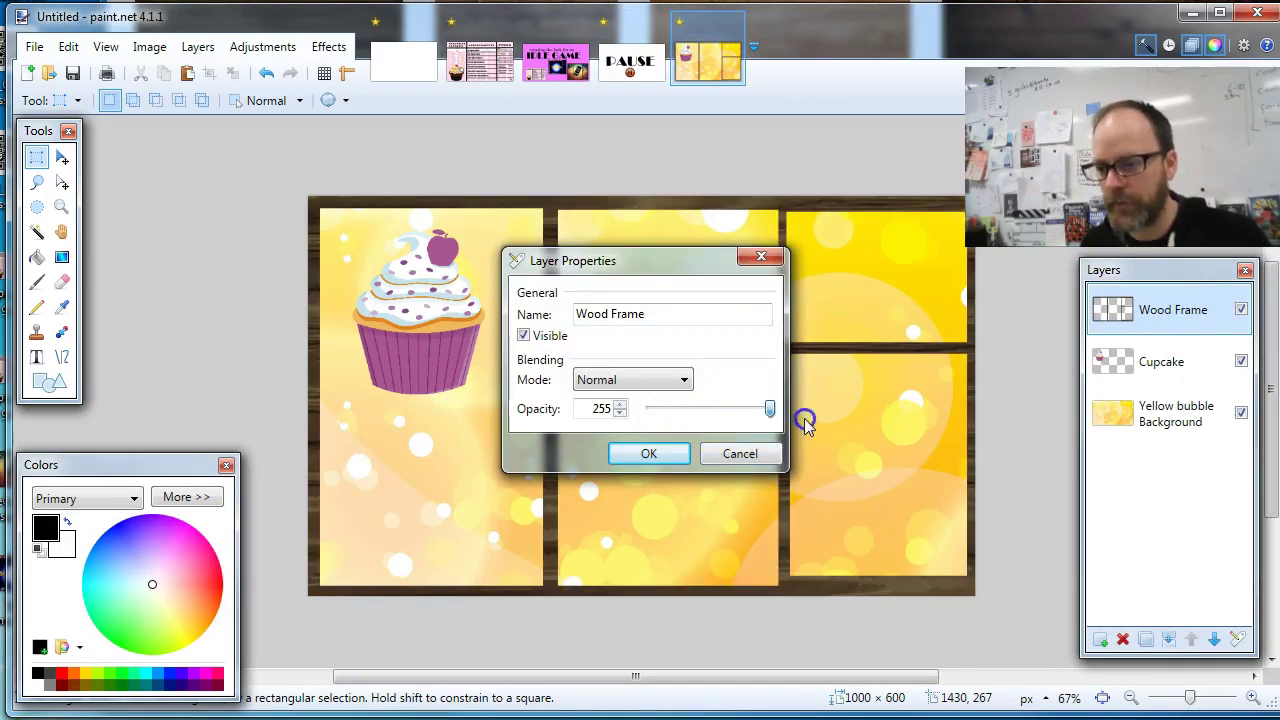
drag(632, 265, 963, 355)
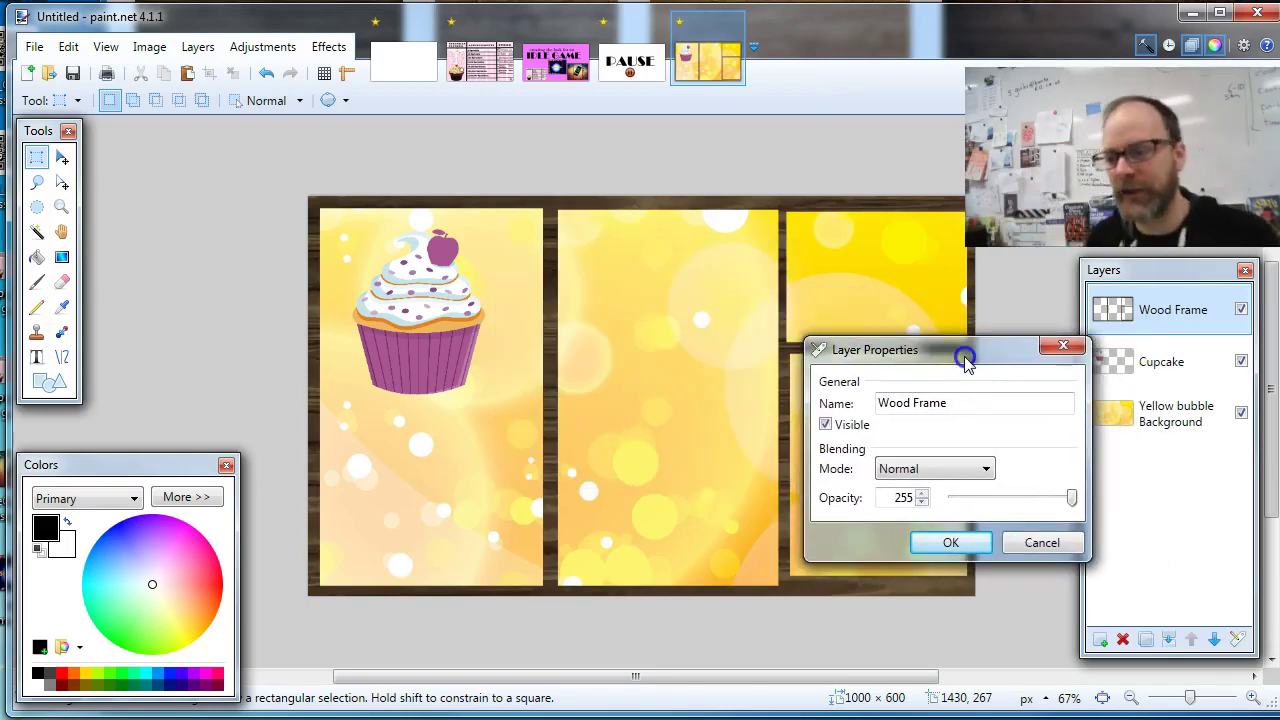
click(947, 541)
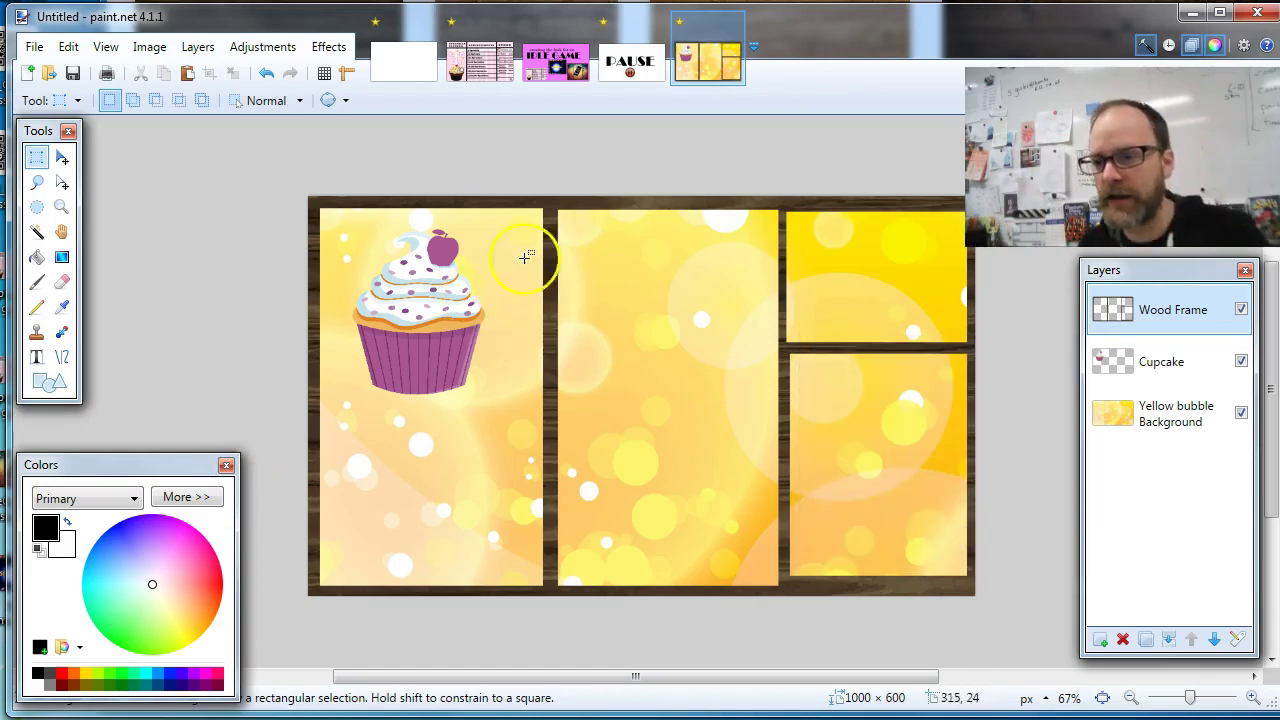
Start saving the framed image and browse to Digicom 18-19 Semester 2 > Period 3 > Digicom 18-19 > Paint.net on the network drive
click(630, 60)
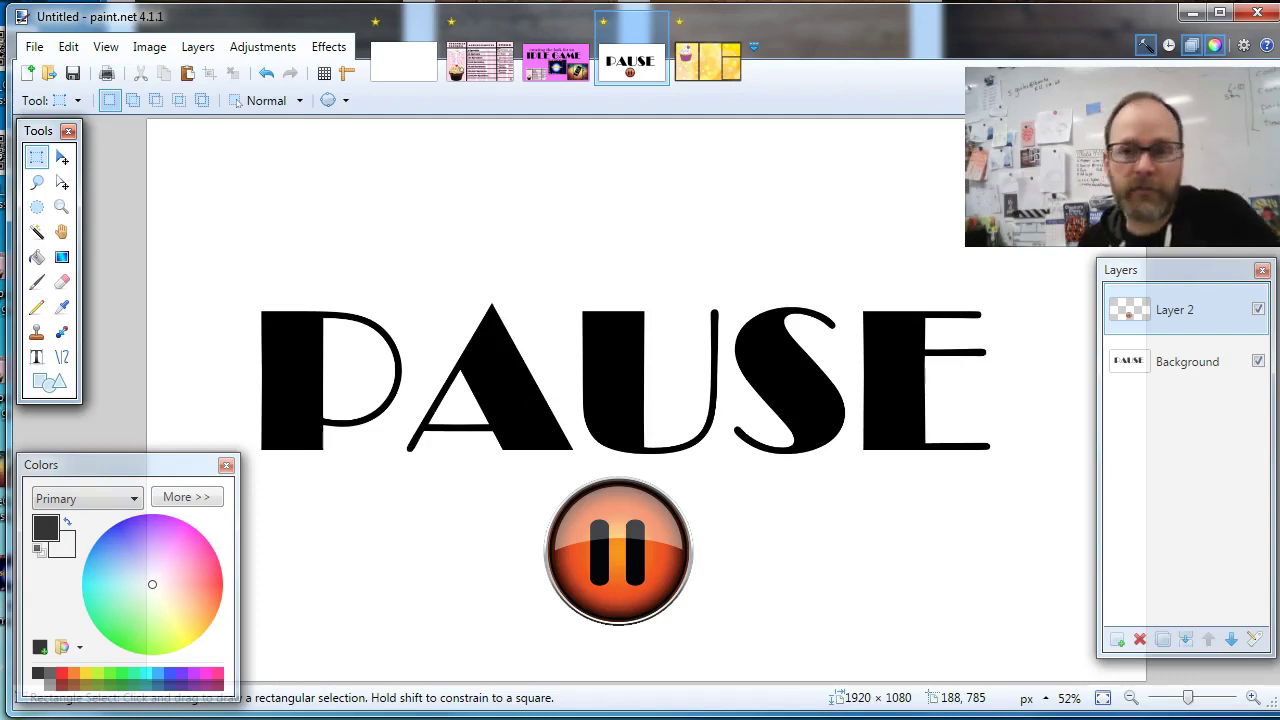
click(707, 60)
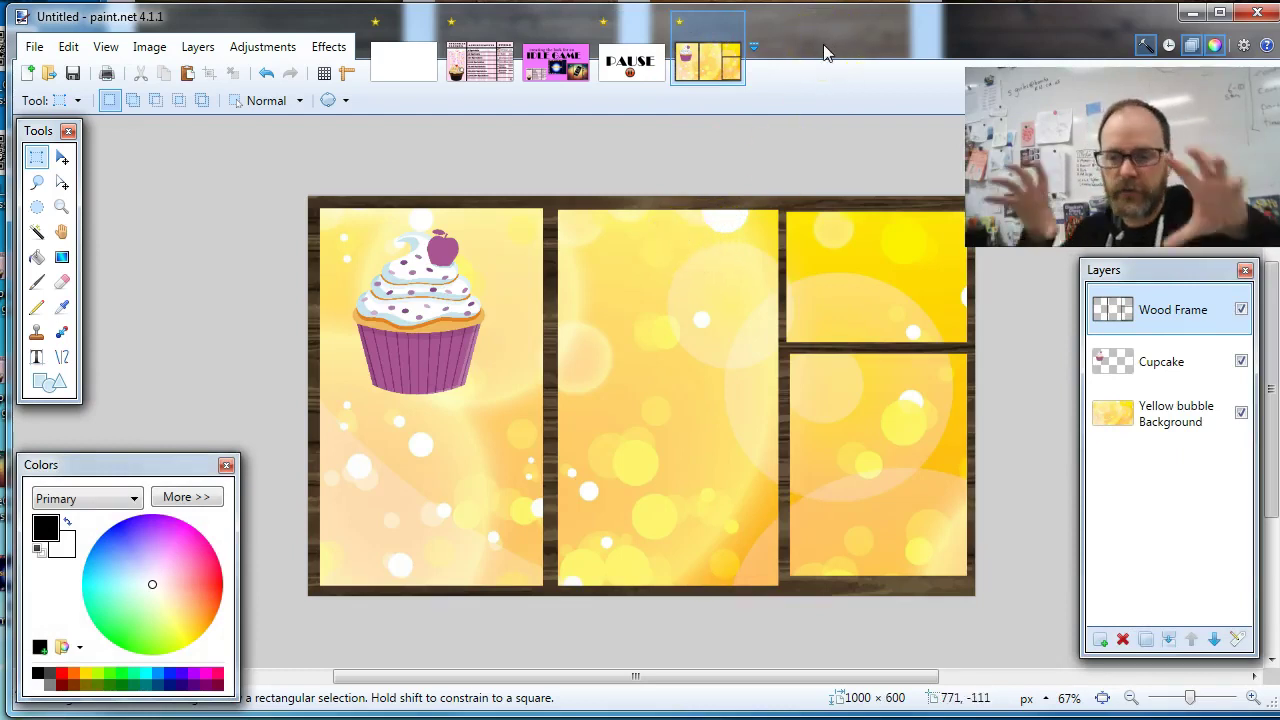
click(41, 58)
click(80, 220)
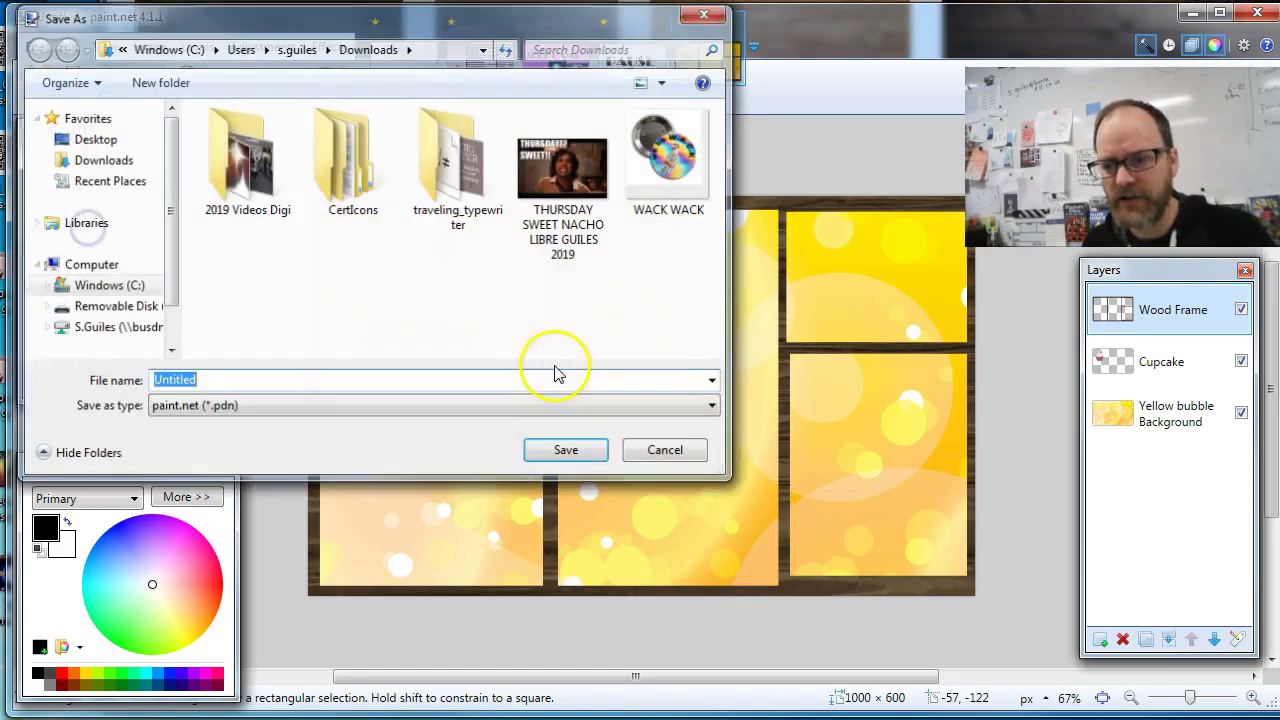
click(97, 328)
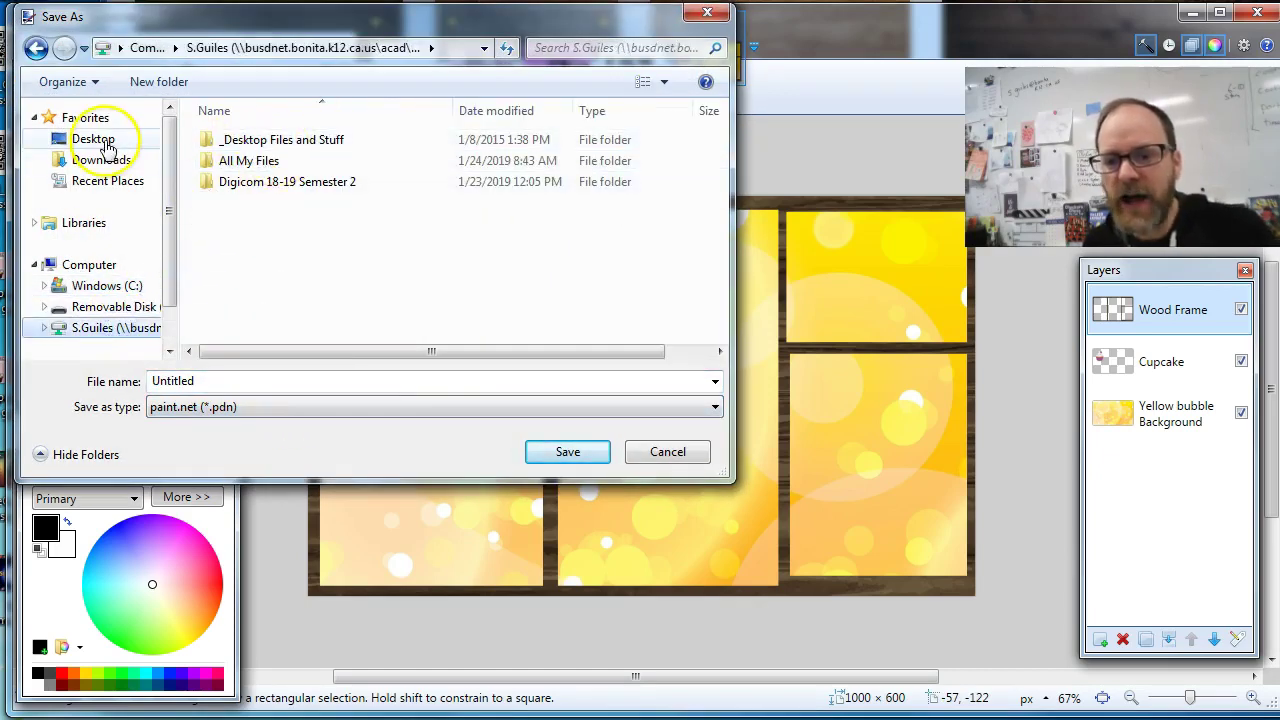
double_click(285, 181)
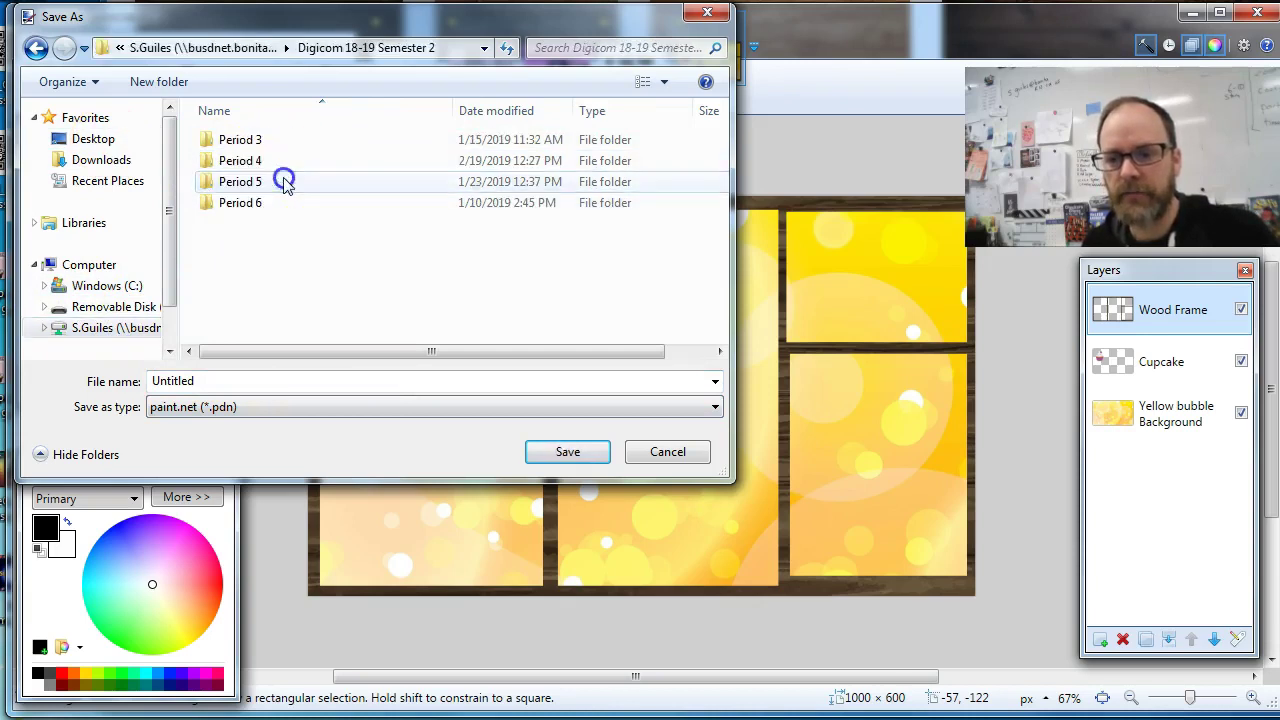
double_click(242, 142)
double_click(238, 139)
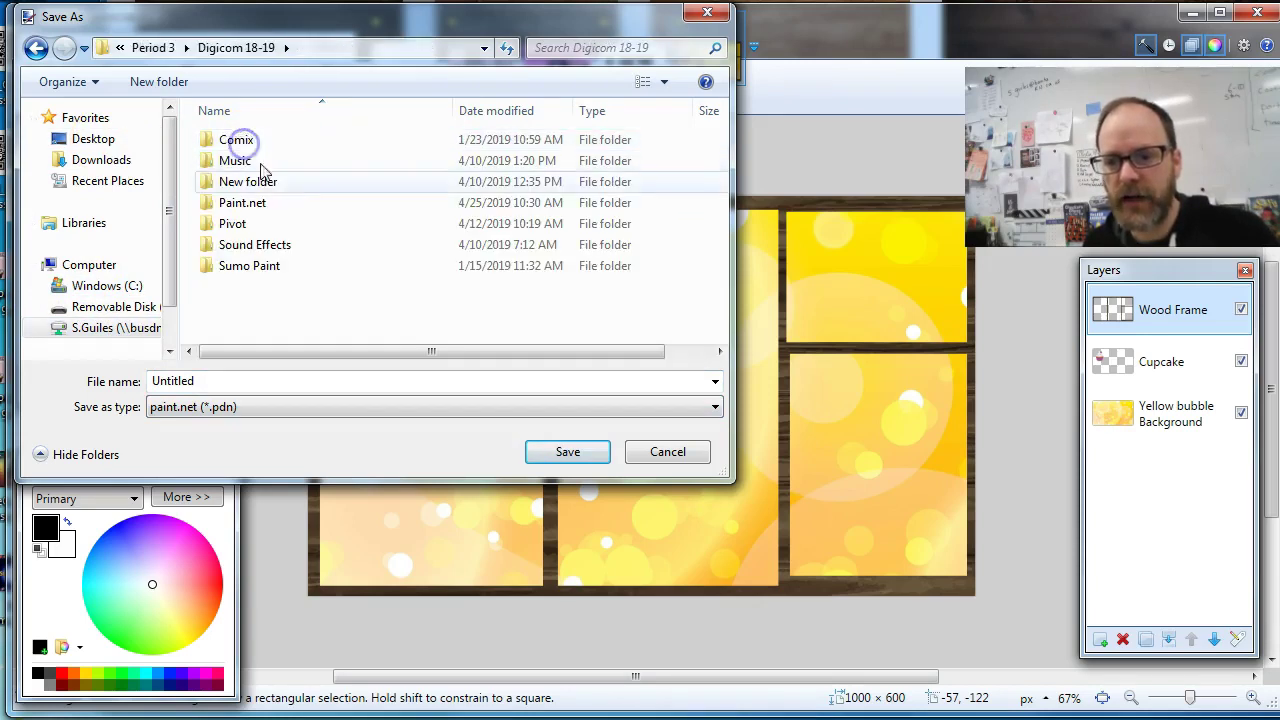
double_click(245, 202)
Save the image as "sprinkle clicker layers" in the paint.net (*.pdn) format
double_click(215, 380)
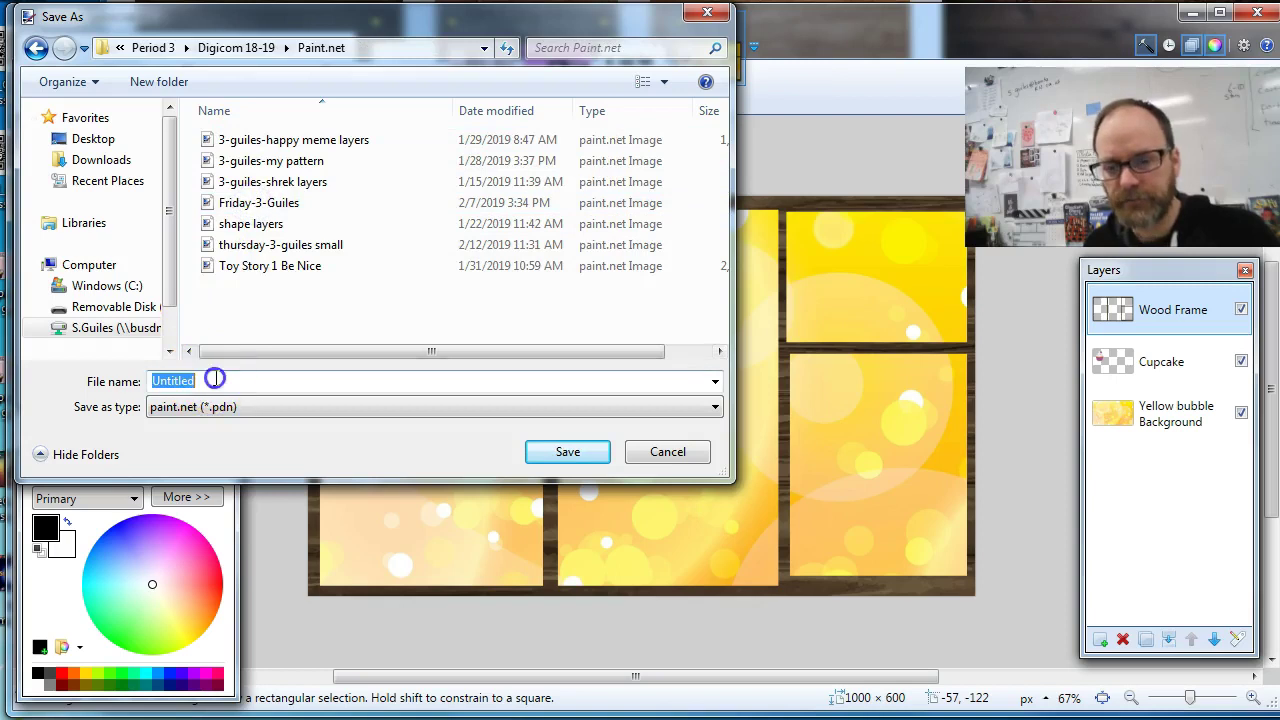
text(s)
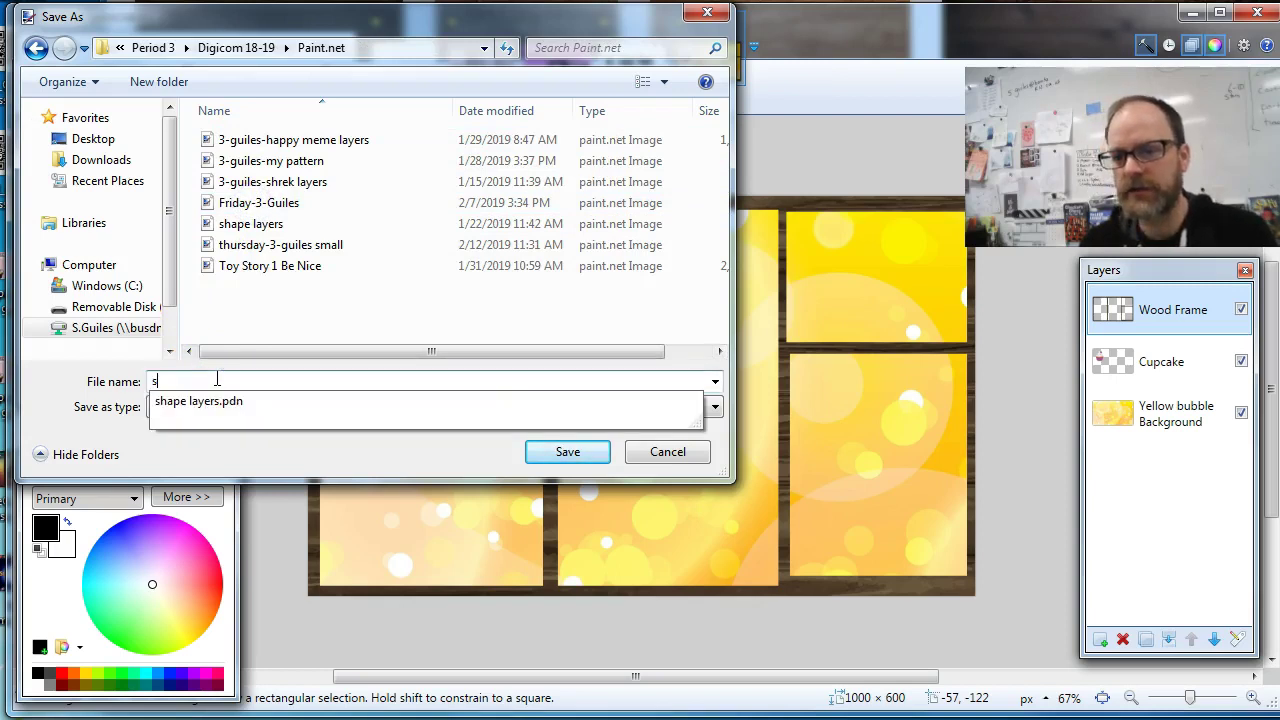
text(prinkle clicker layers)
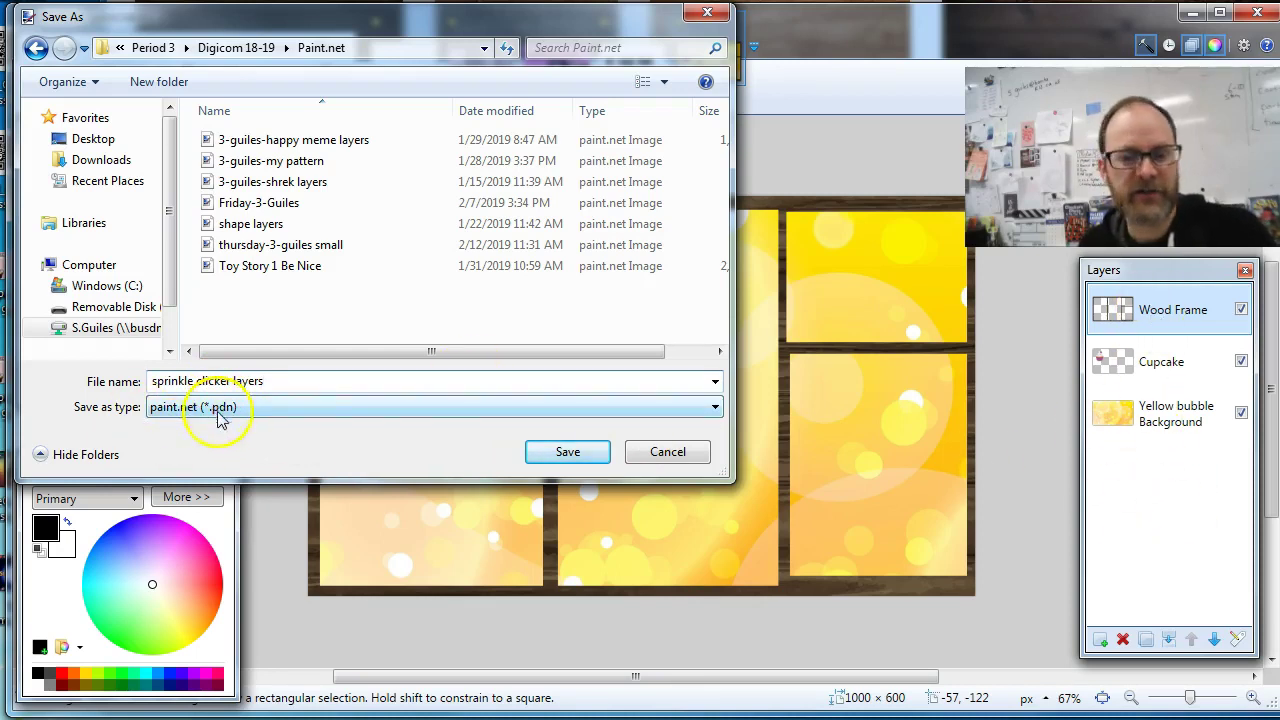
click(549, 453)
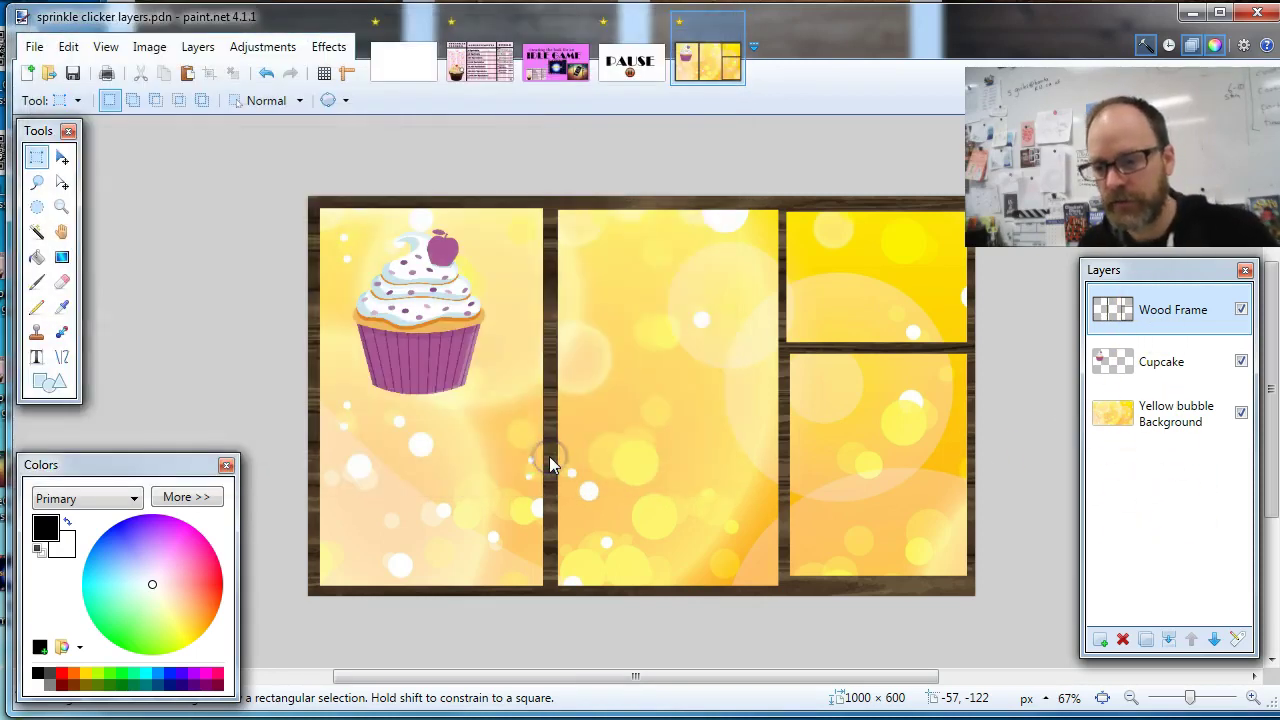
Add a new layer and place it between the Wood Frame and Cupcake layers
click(579, 432)
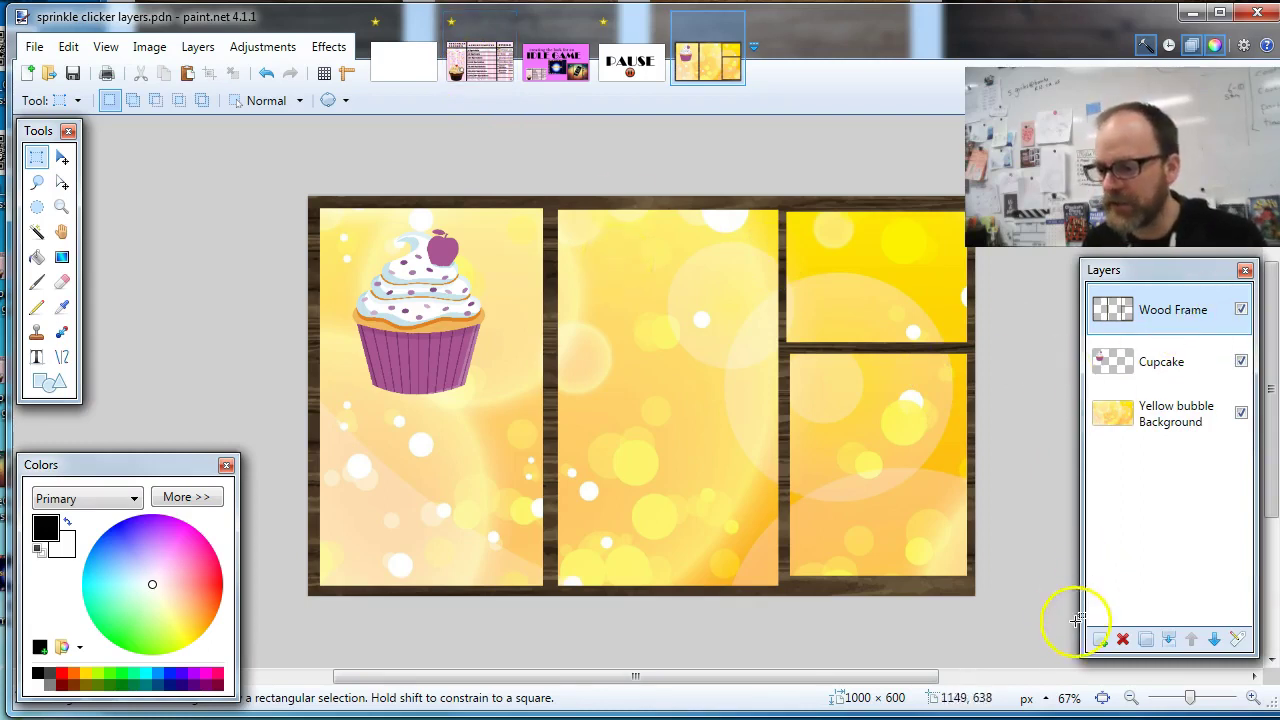
click(1099, 641)
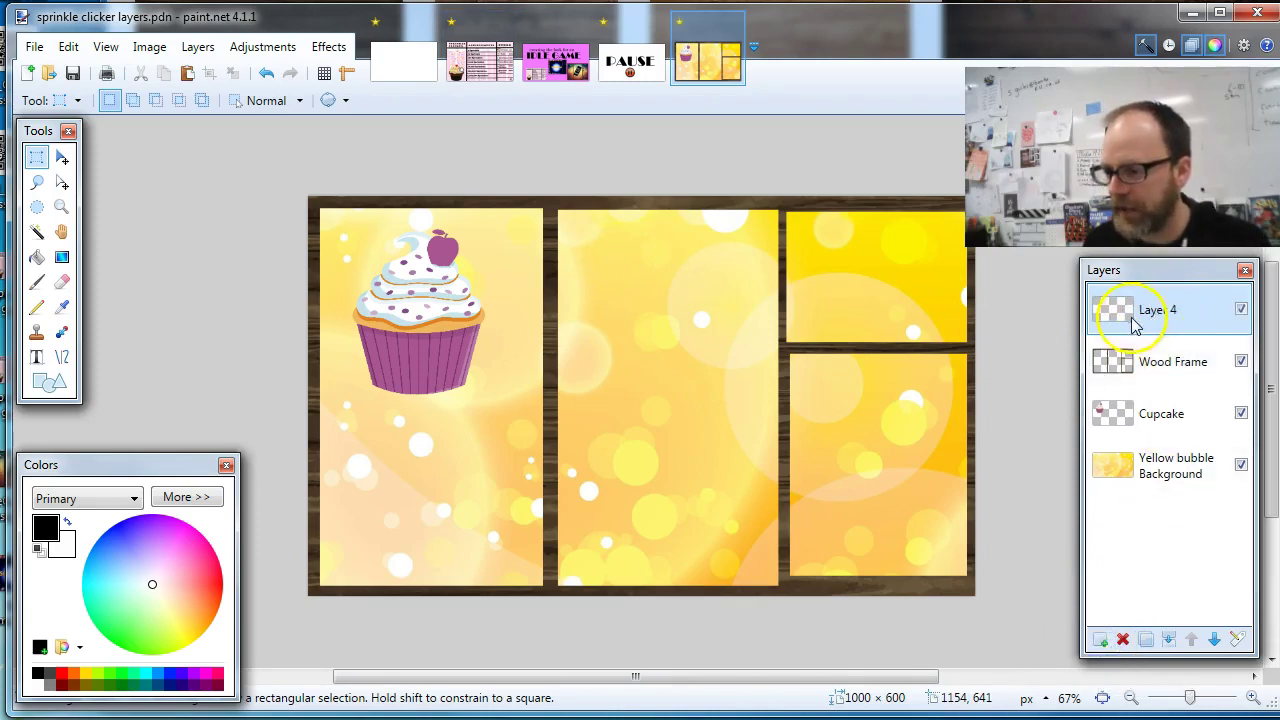
drag(1148, 308, 1168, 362)
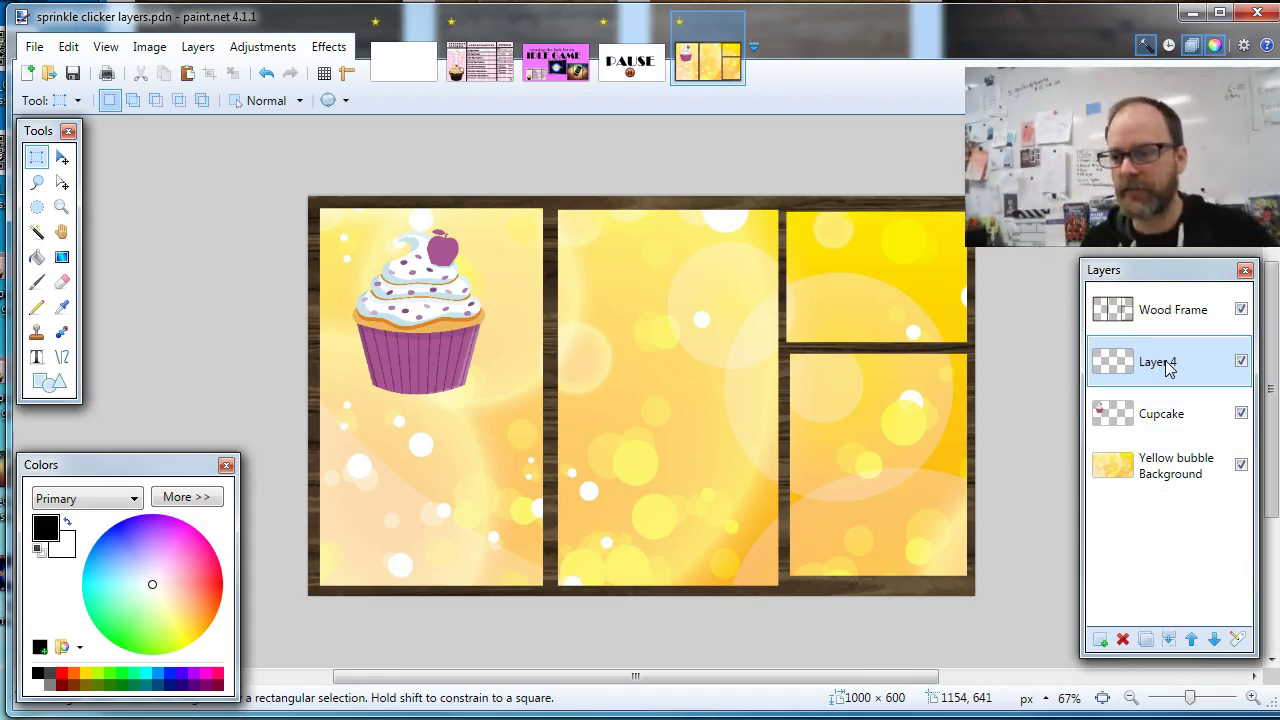
Examine the Cupcake idle game's layers by toggling girl scout, baker and advertisment off and on, then return to the sprinkle clicker layers image
click(479, 63)
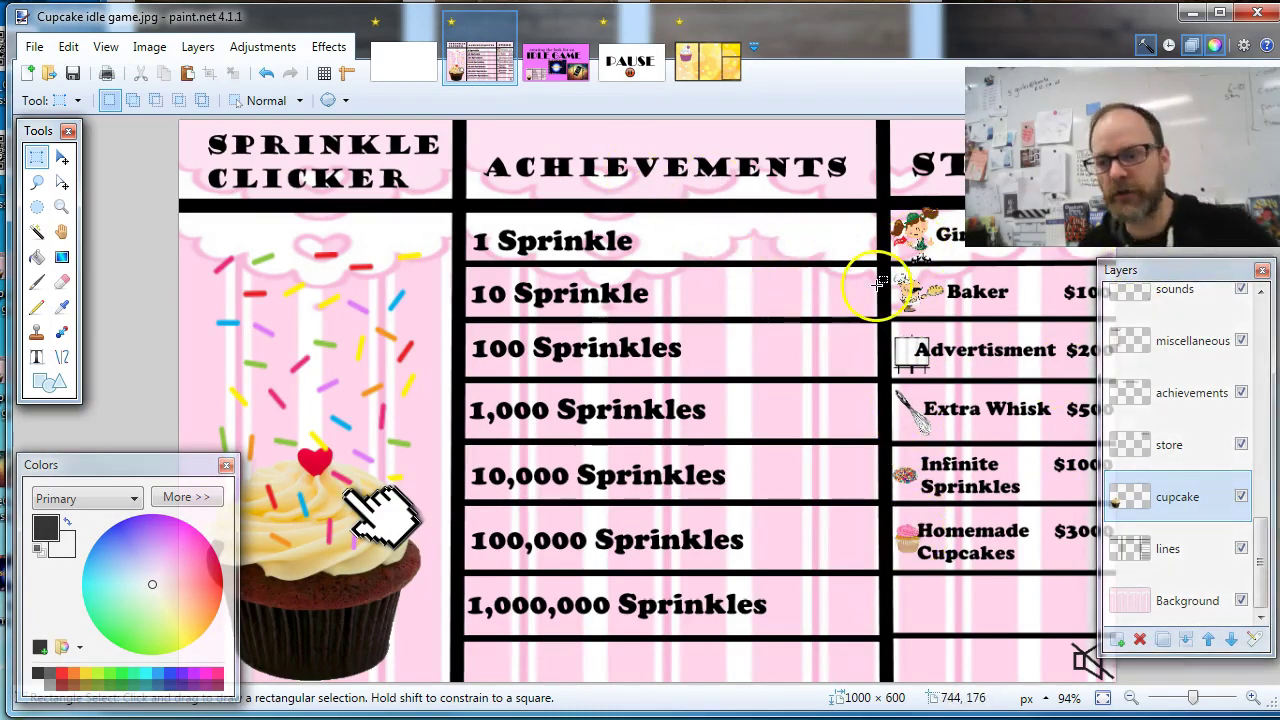
drag(1180, 280, 727, 178)
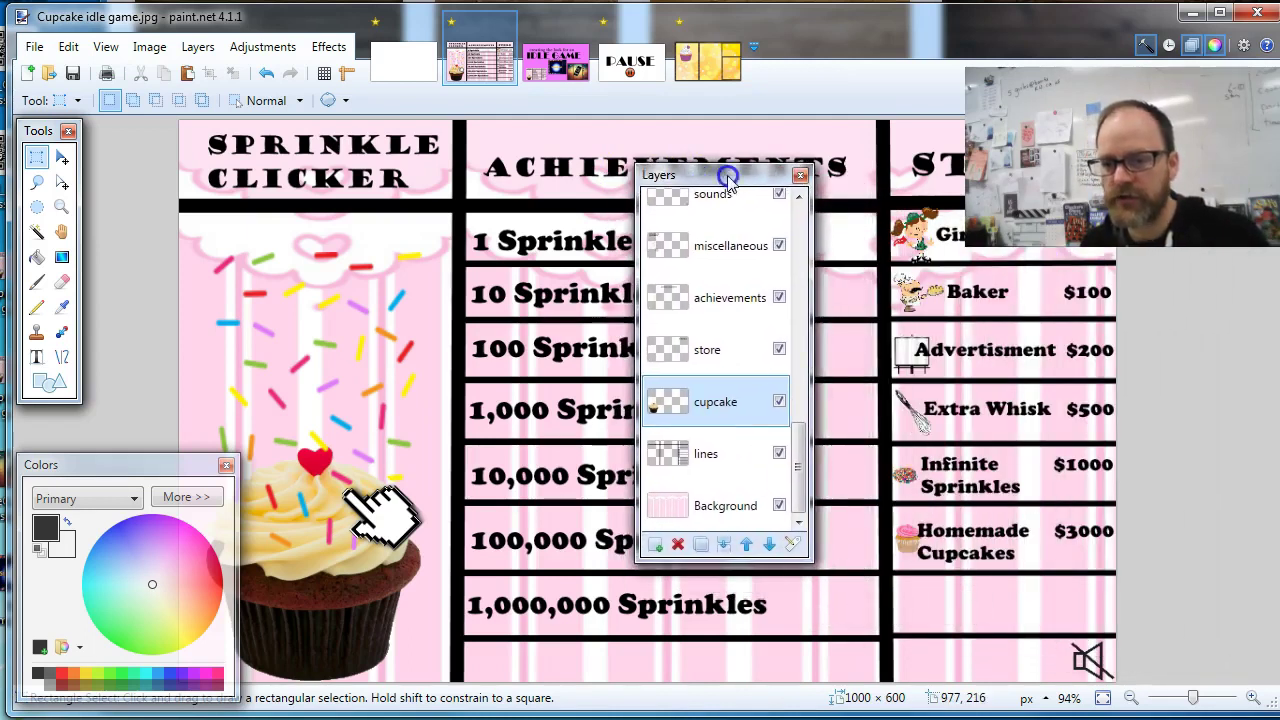
drag(803, 449, 800, 382)
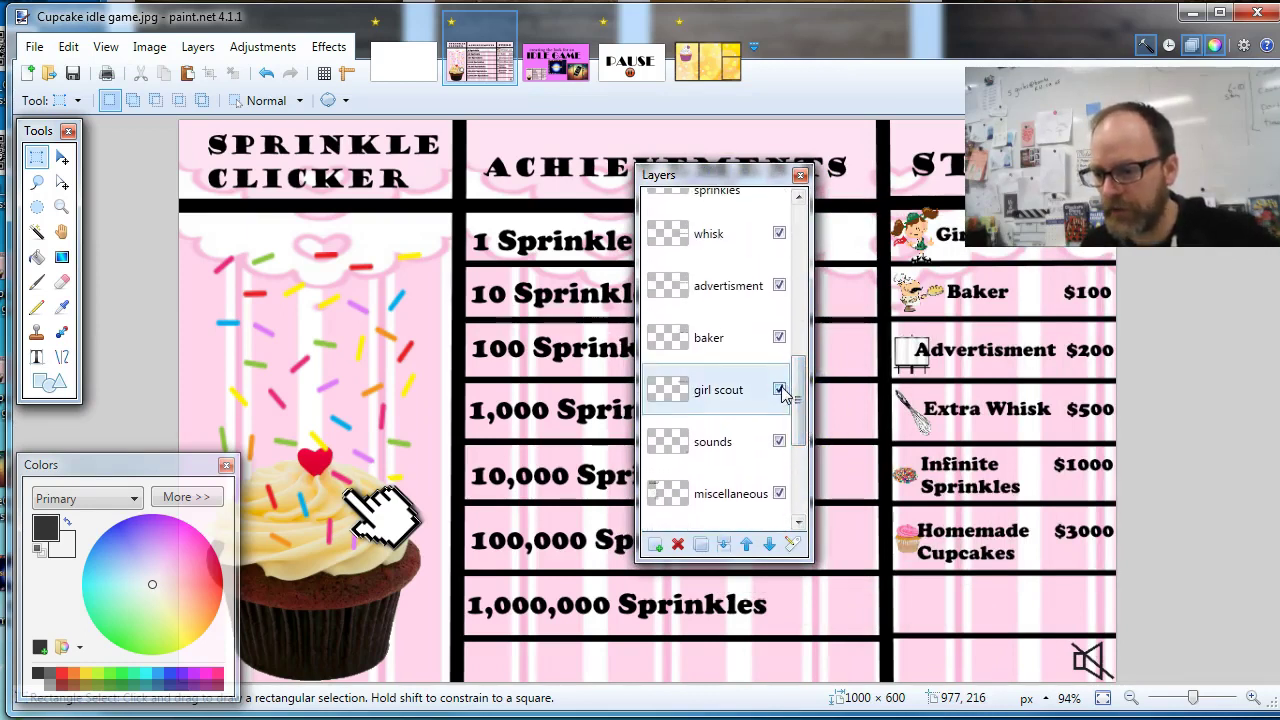
click(780, 390)
click(780, 390)
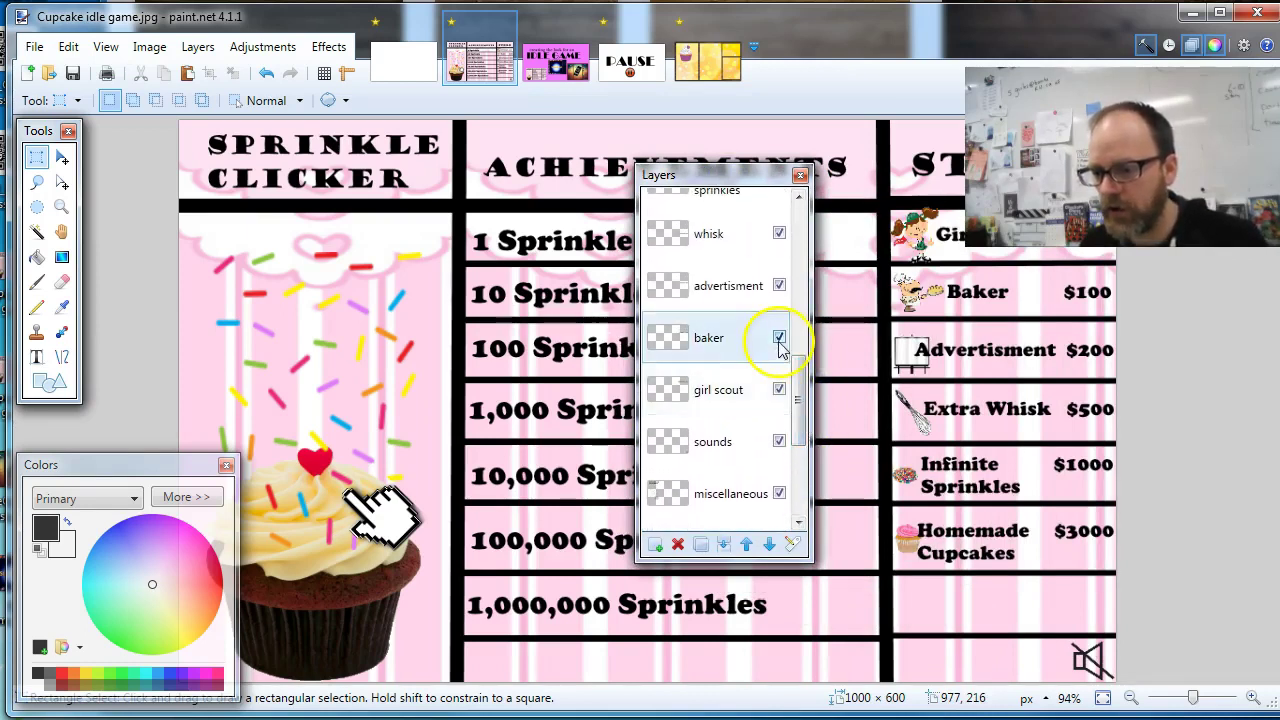
click(779, 338)
click(779, 339)
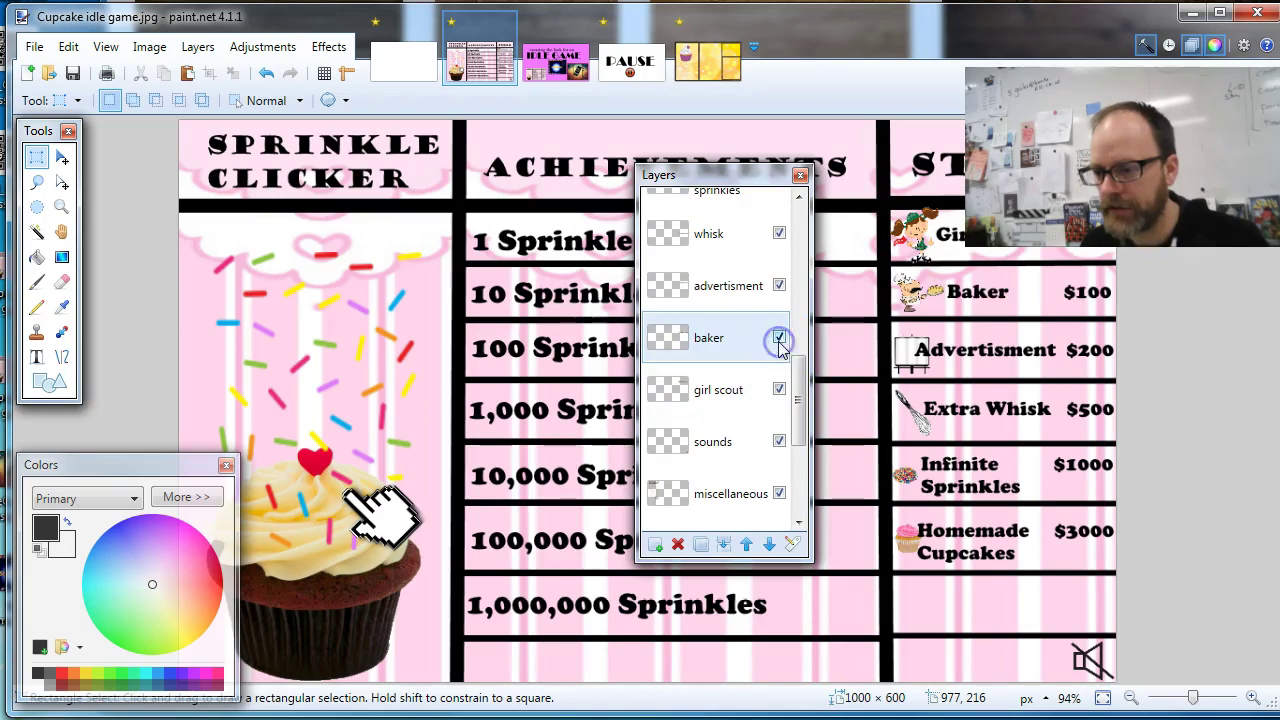
click(779, 287)
click(779, 287)
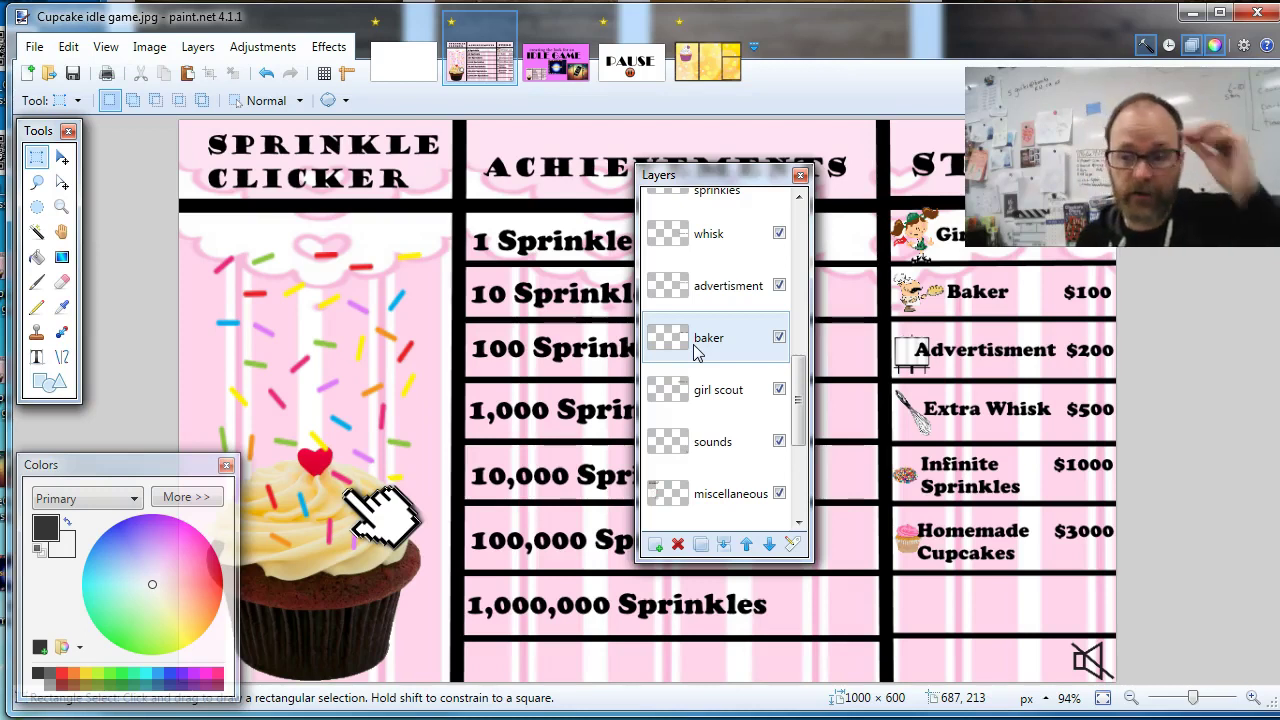
drag(736, 166, 1188, 289)
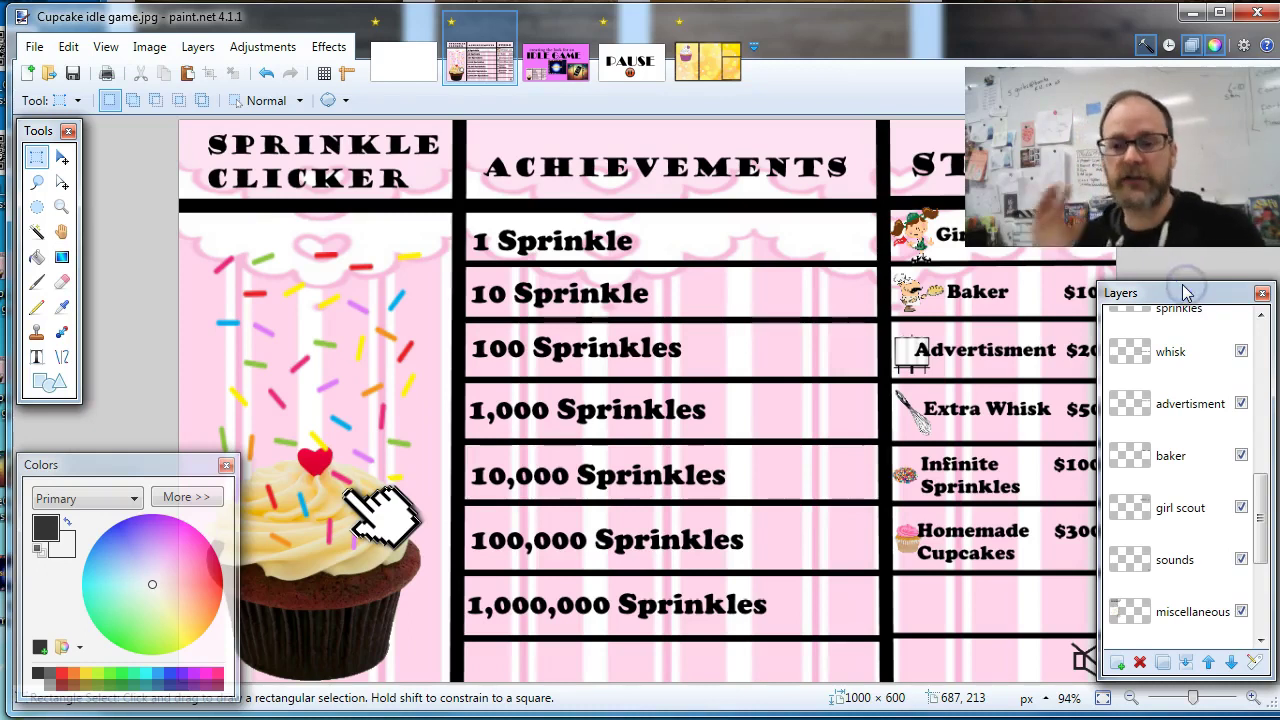
click(707, 61)
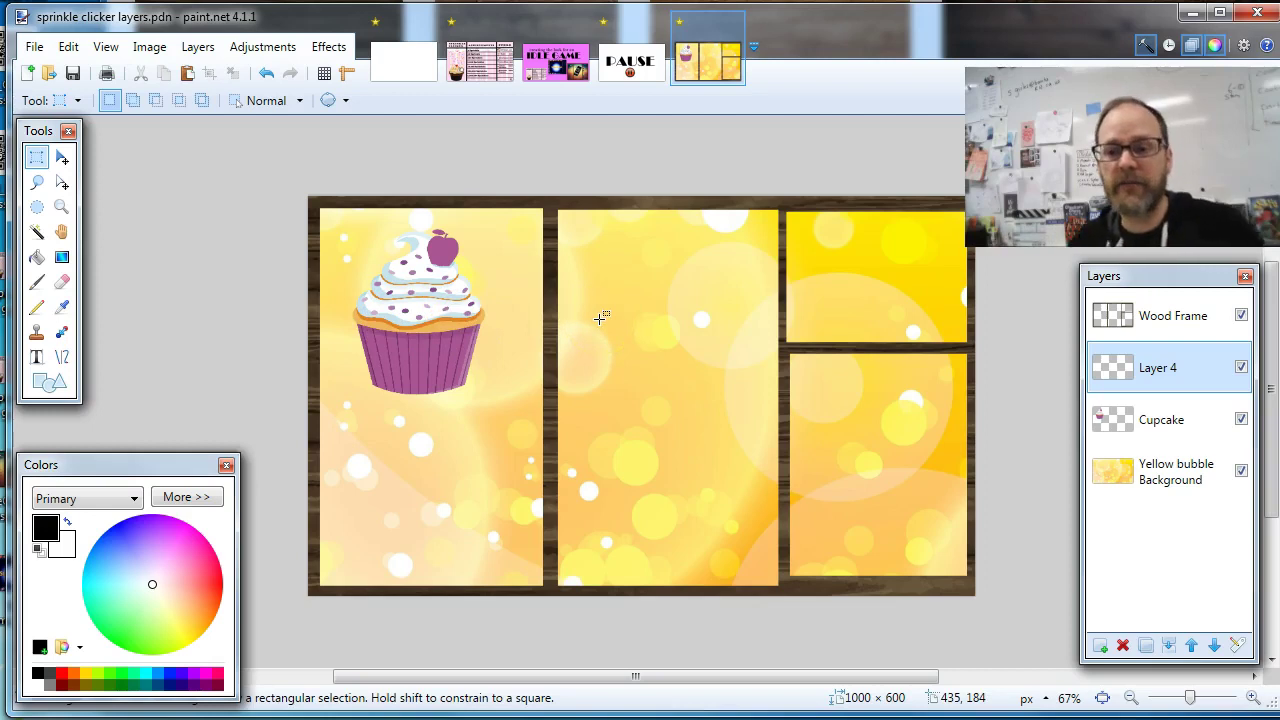
View the Cupcake idle game image and the "Creating the Look For an Idle Game" thumbnail as layout references
click(484, 72)
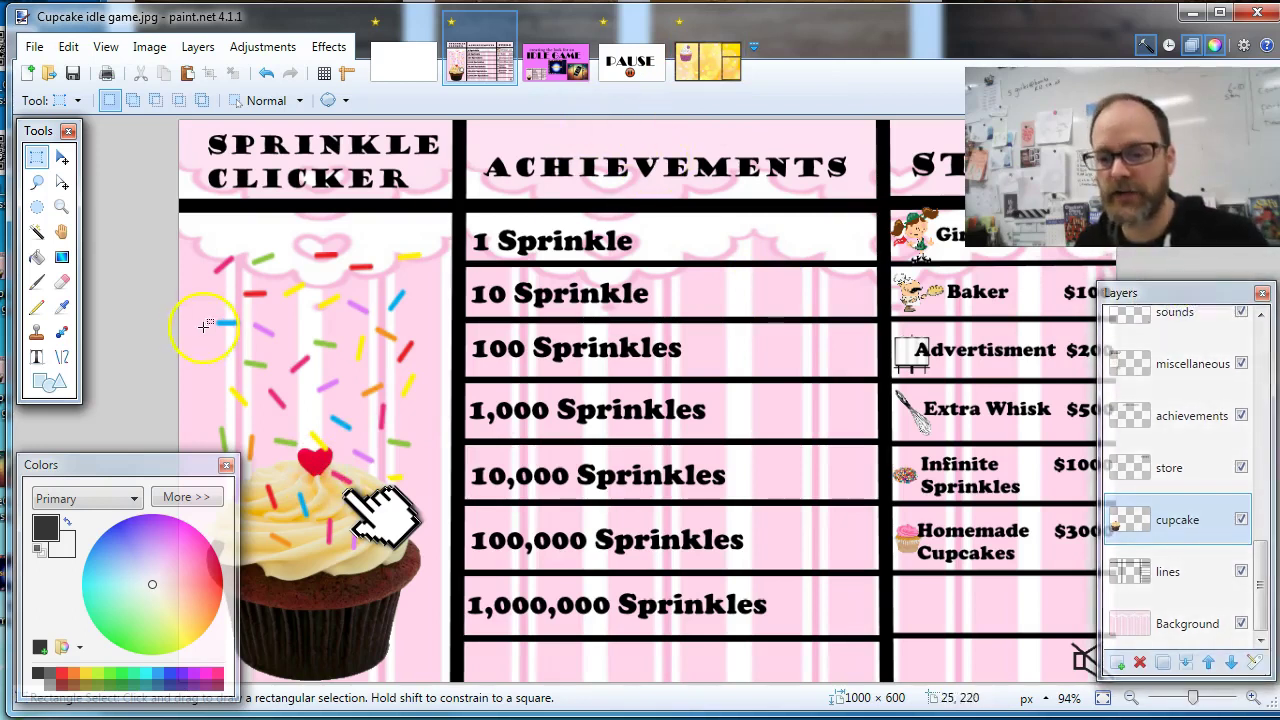
click(560, 58)
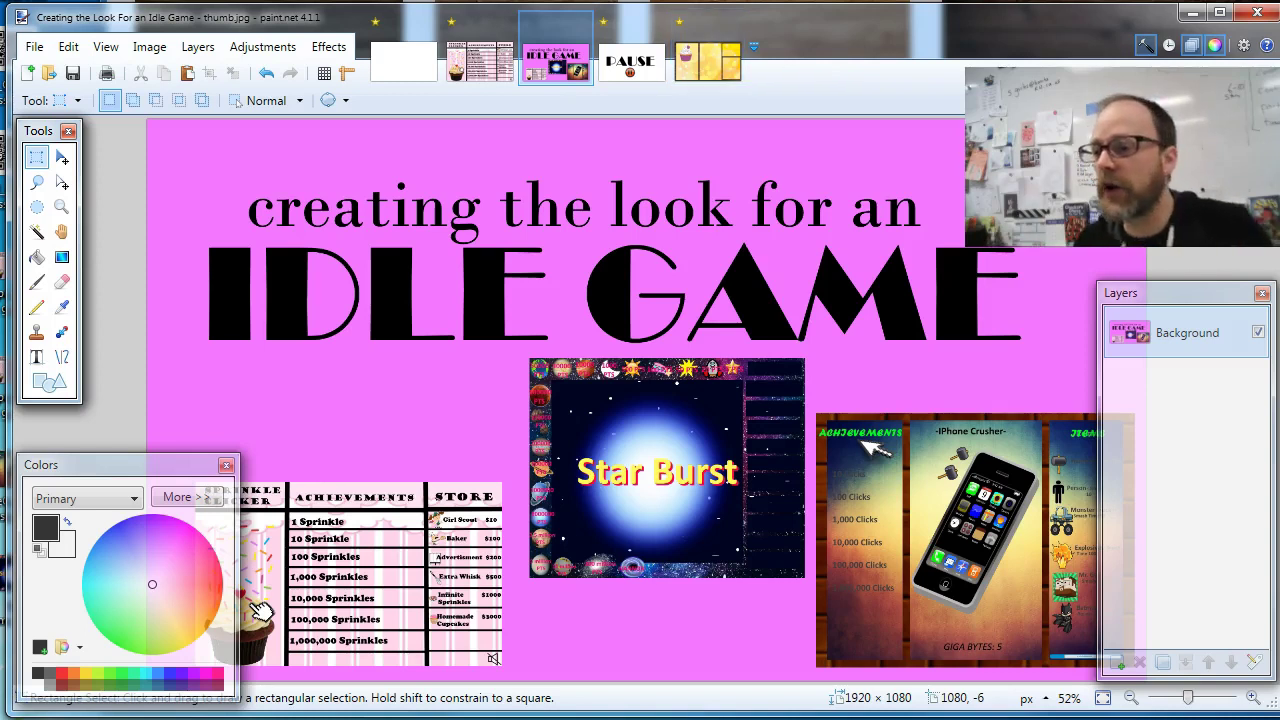
Switch to the web browser, open the class daily agenda blog in a new tab and follow its Idle Game Ideas link
key(alt+Tab)
key(ctrl+t)
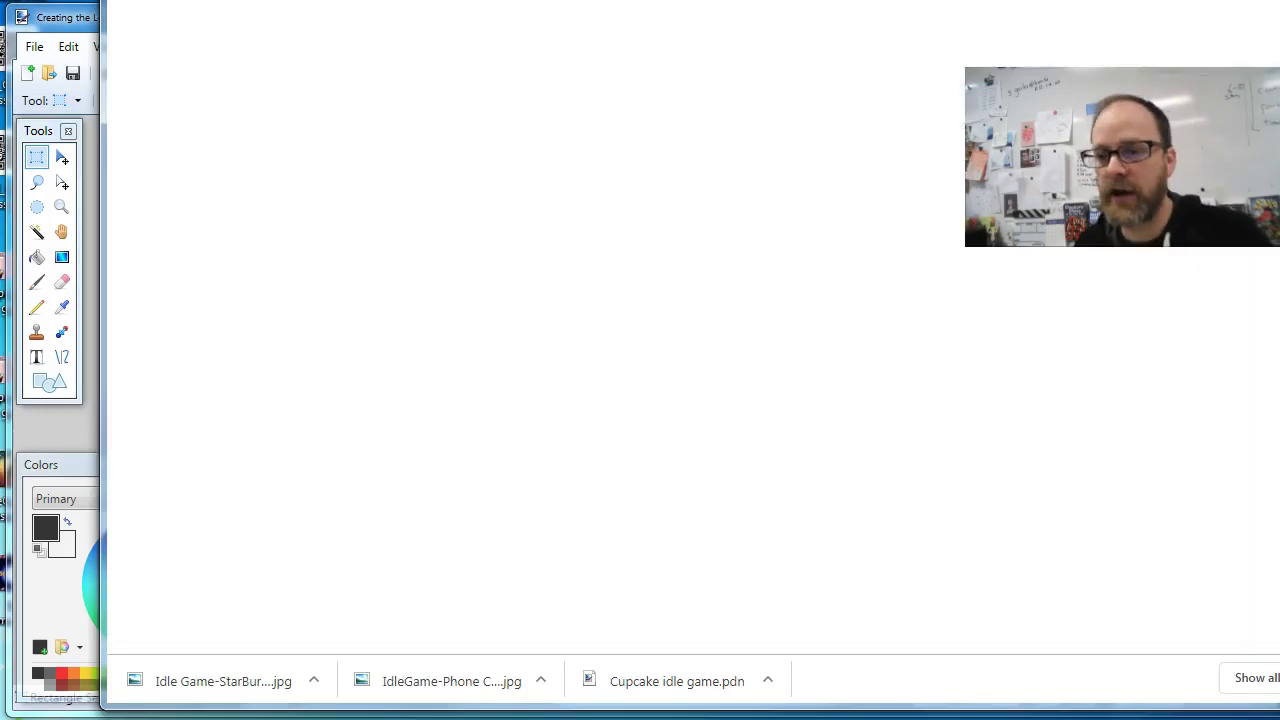
click(232, 3)
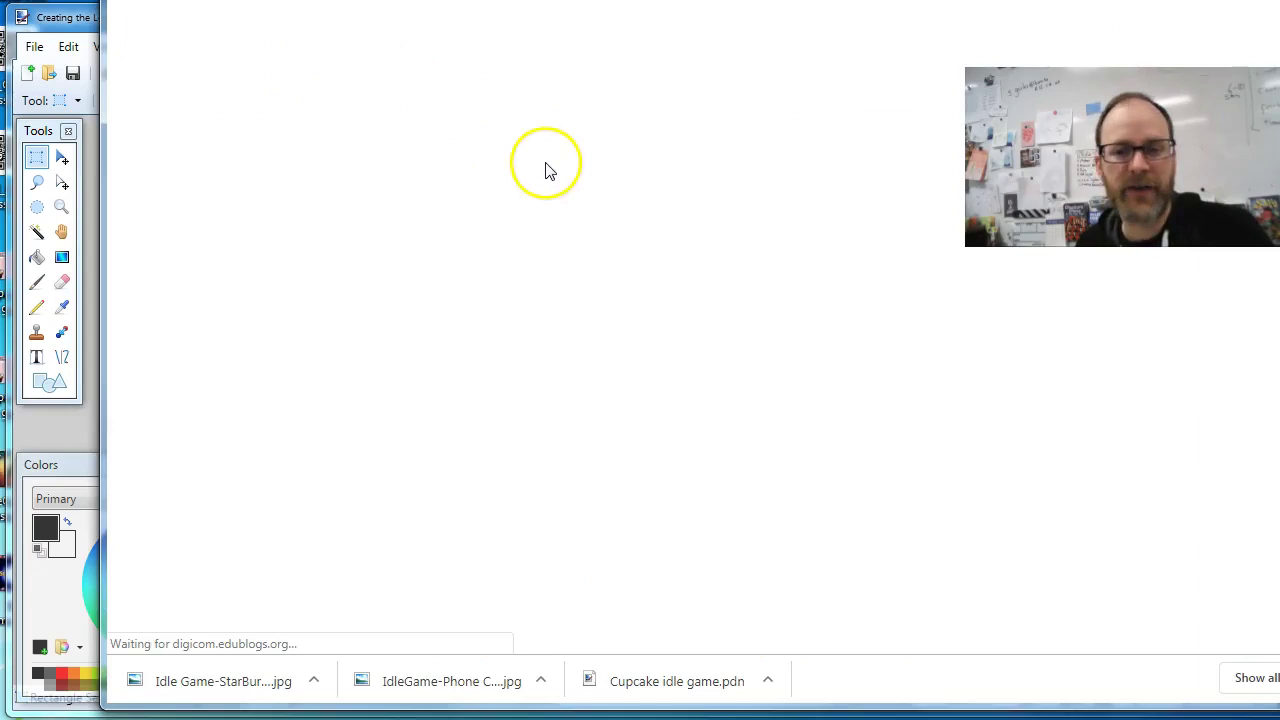
scroll(629, 238, down, 7)
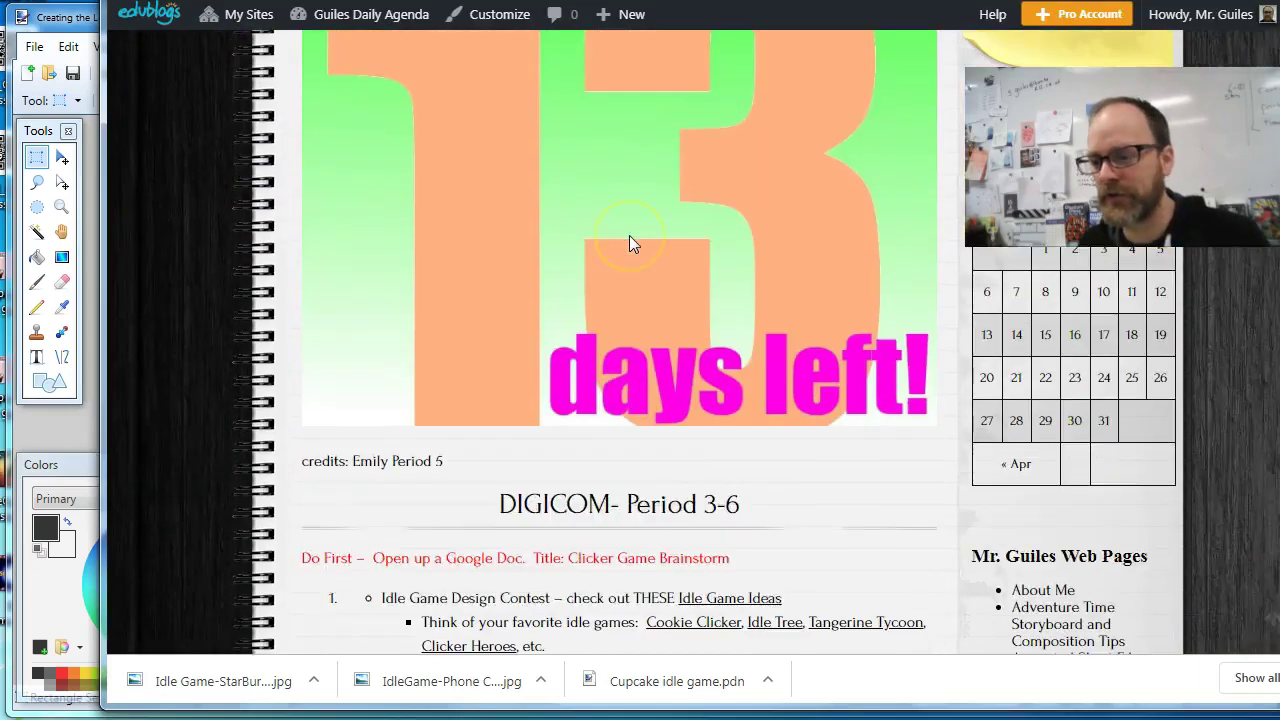
scroll(629, 240, down, 1)
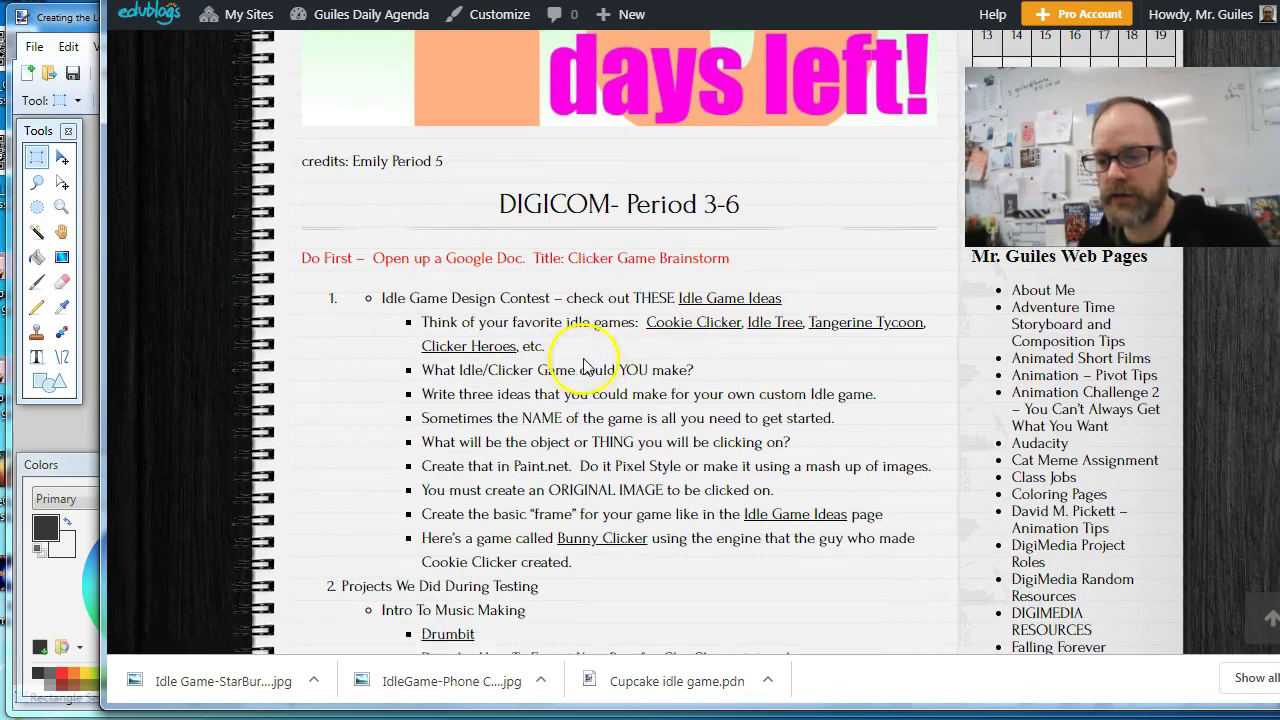
scroll(660, 375, down, 2)
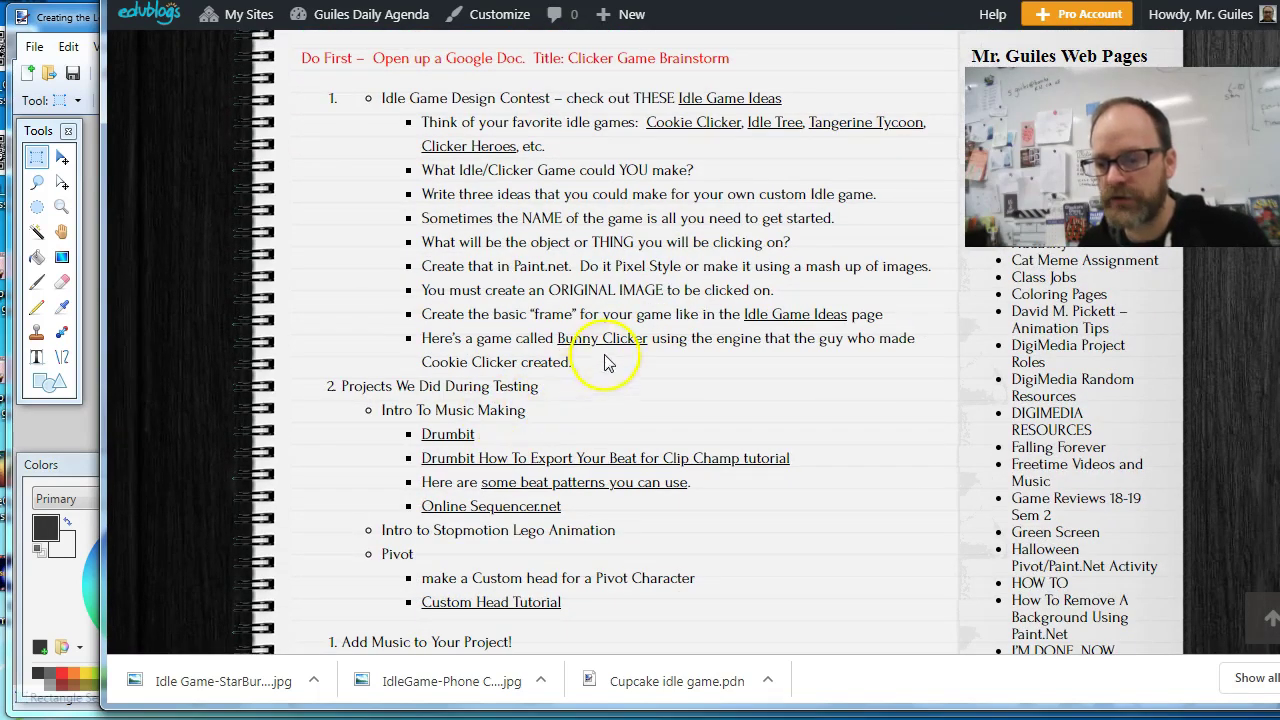
click(805, 316)
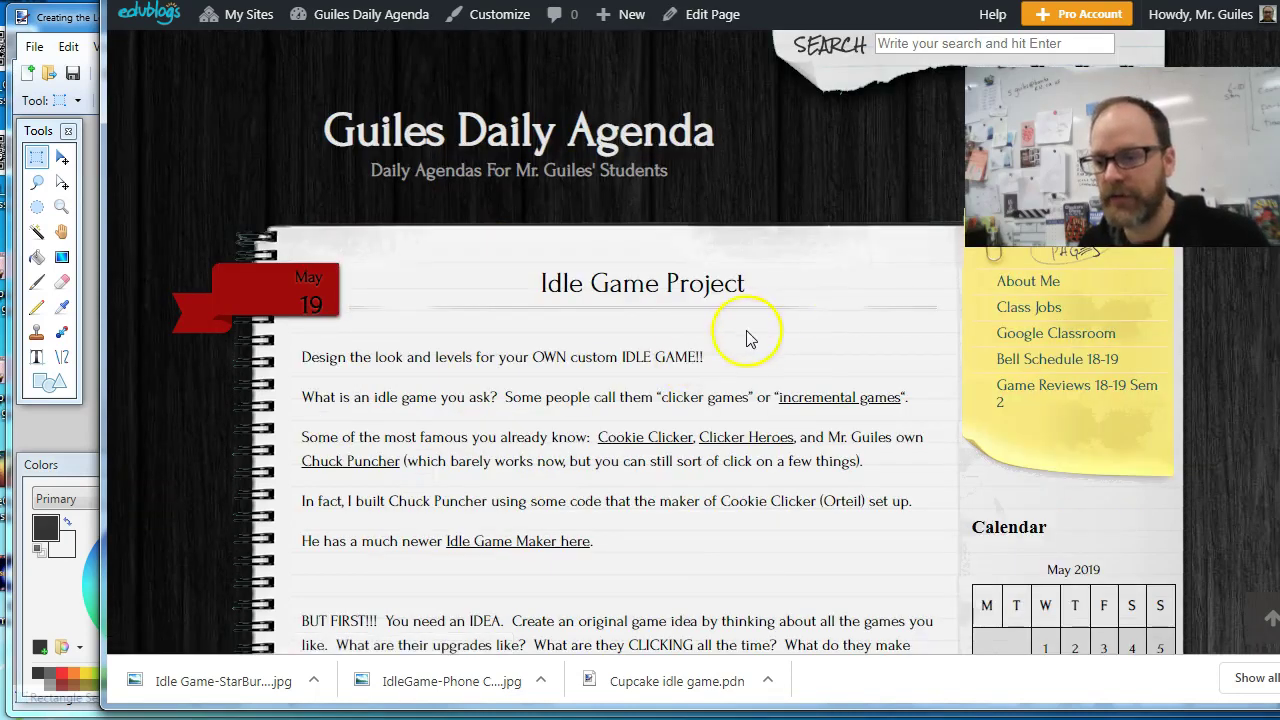
Open Idle Game Maker from the Idle Game Project page and go to its "Make your own games!" handbook
scroll(750, 334, down, 3)
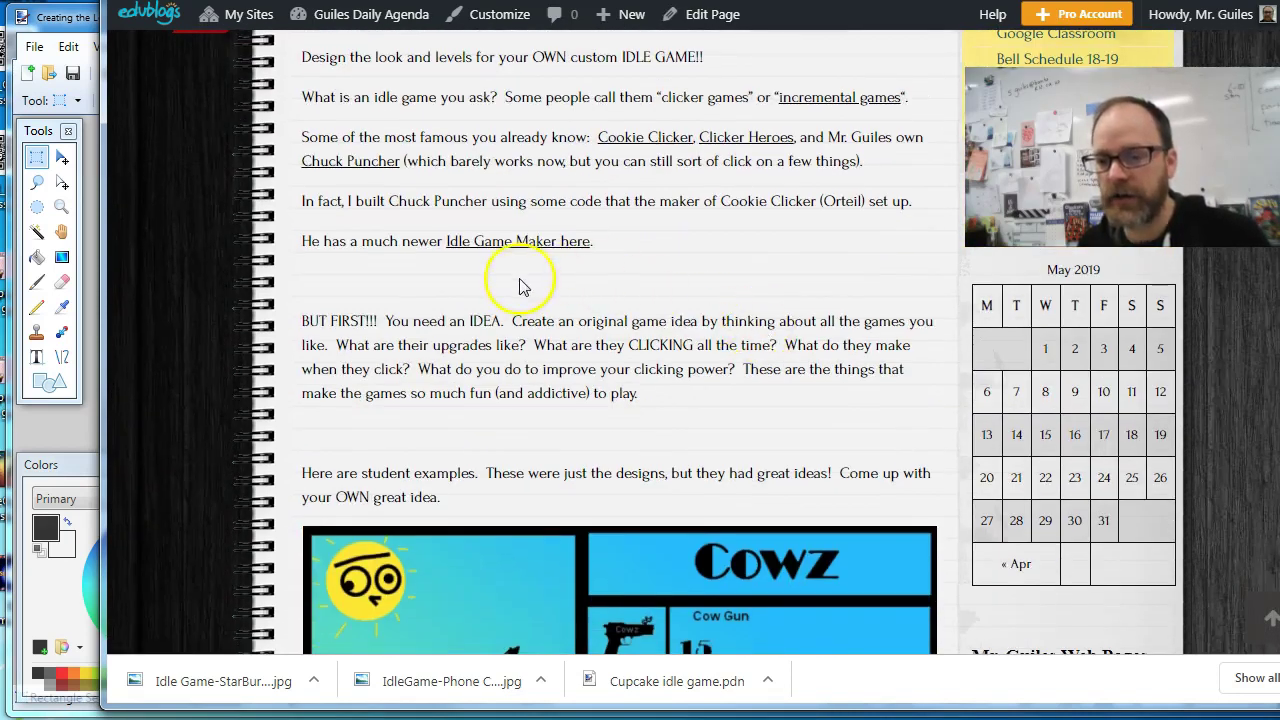
click(555, 243)
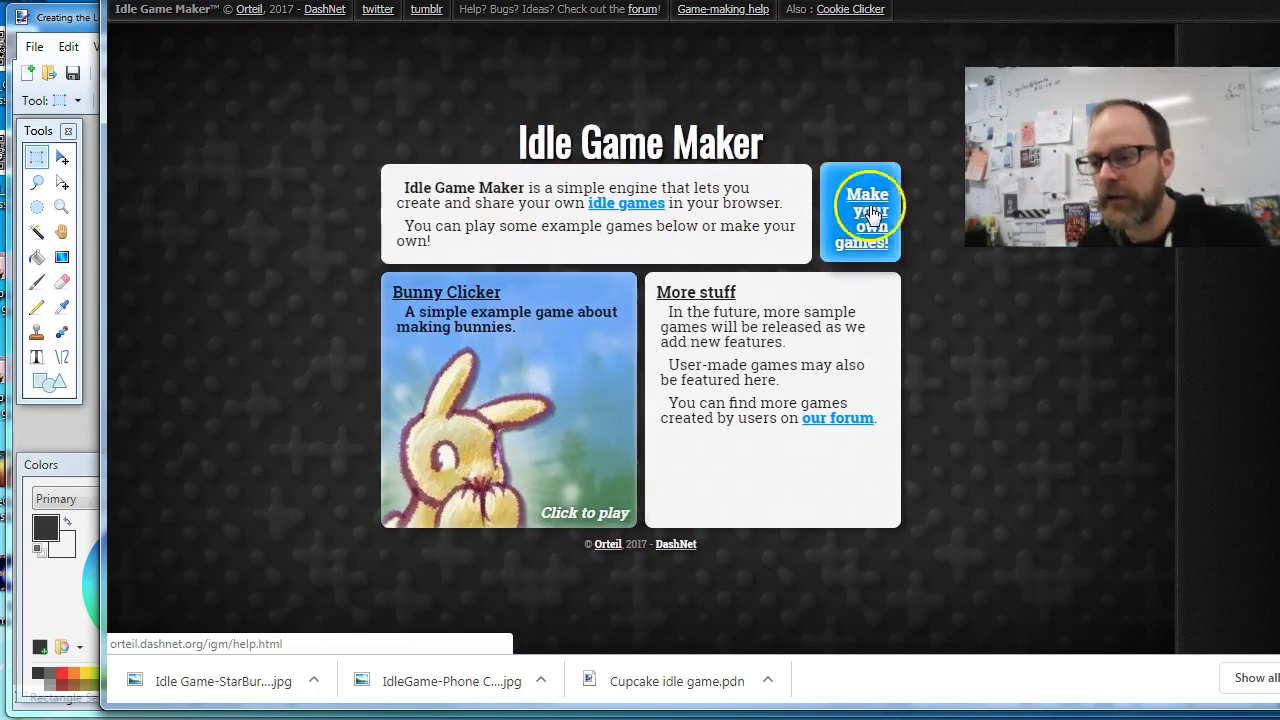
click(855, 230)
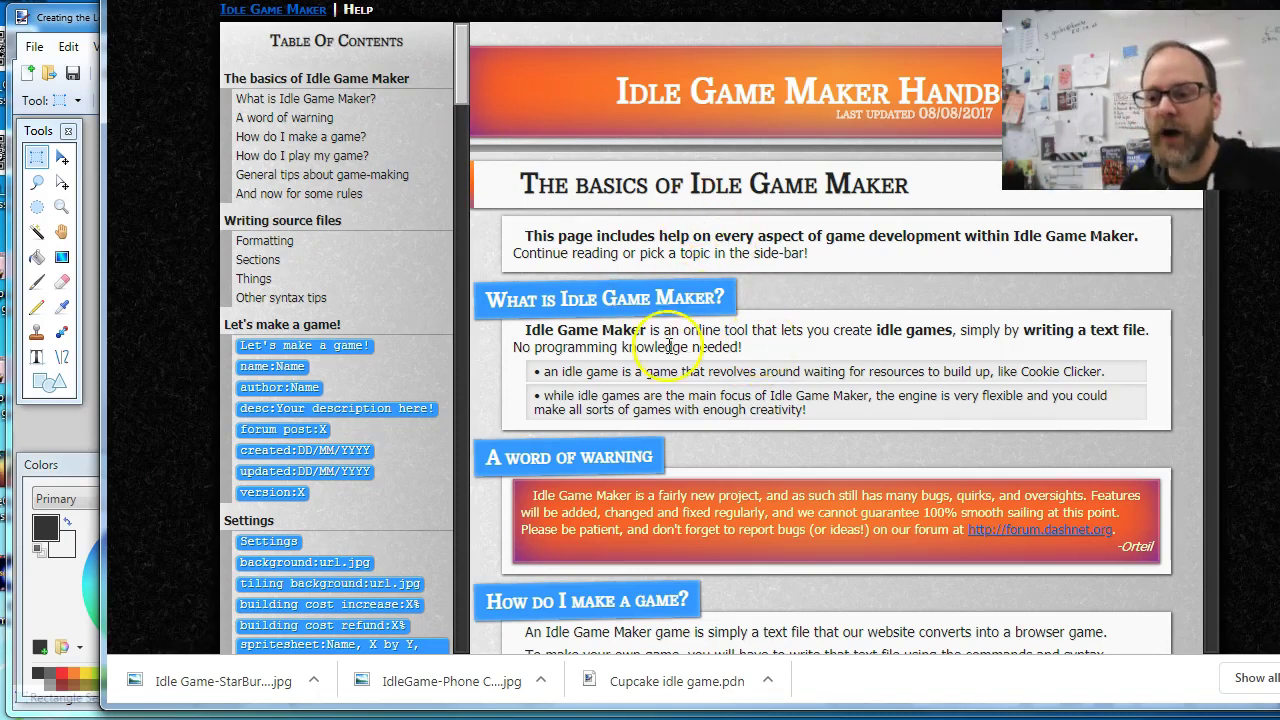
Examine the handbook's table of contents from Settings and Layout through Resources, Buildings, Upgrades, Achievements and Shinies, and return to its start
scroll(418, 390, down, 12)
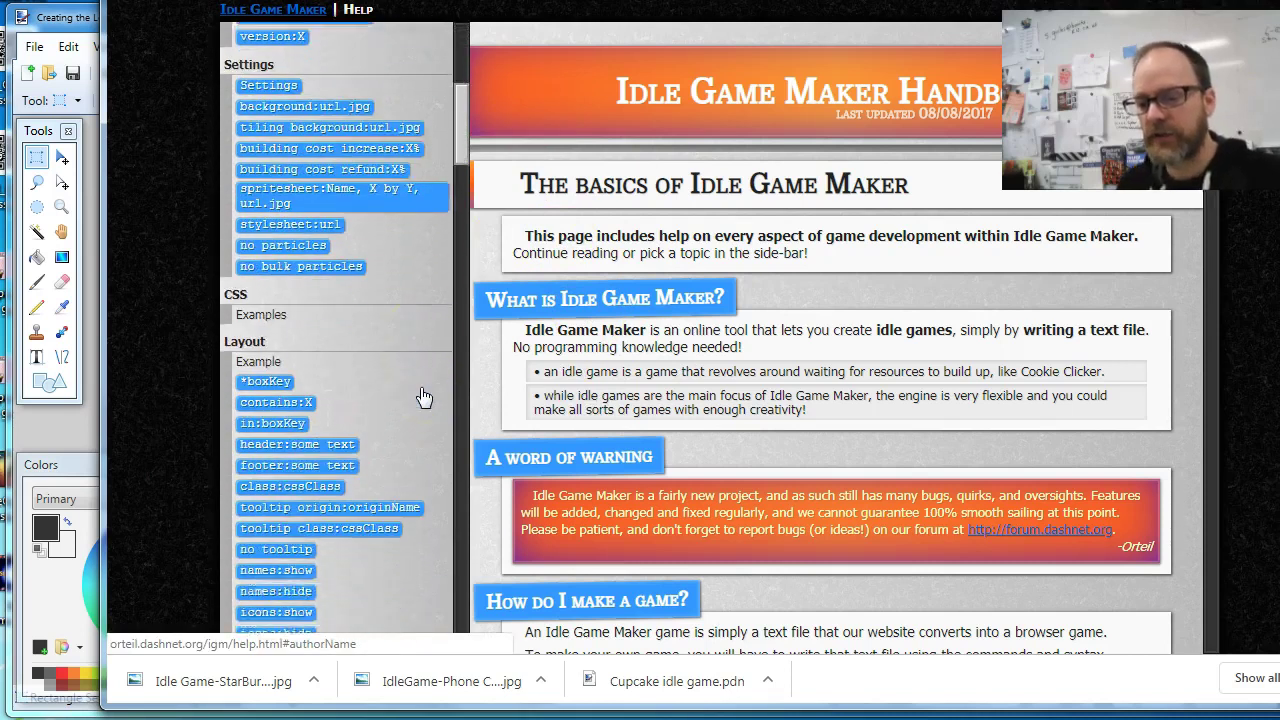
scroll(422, 395, down, 15)
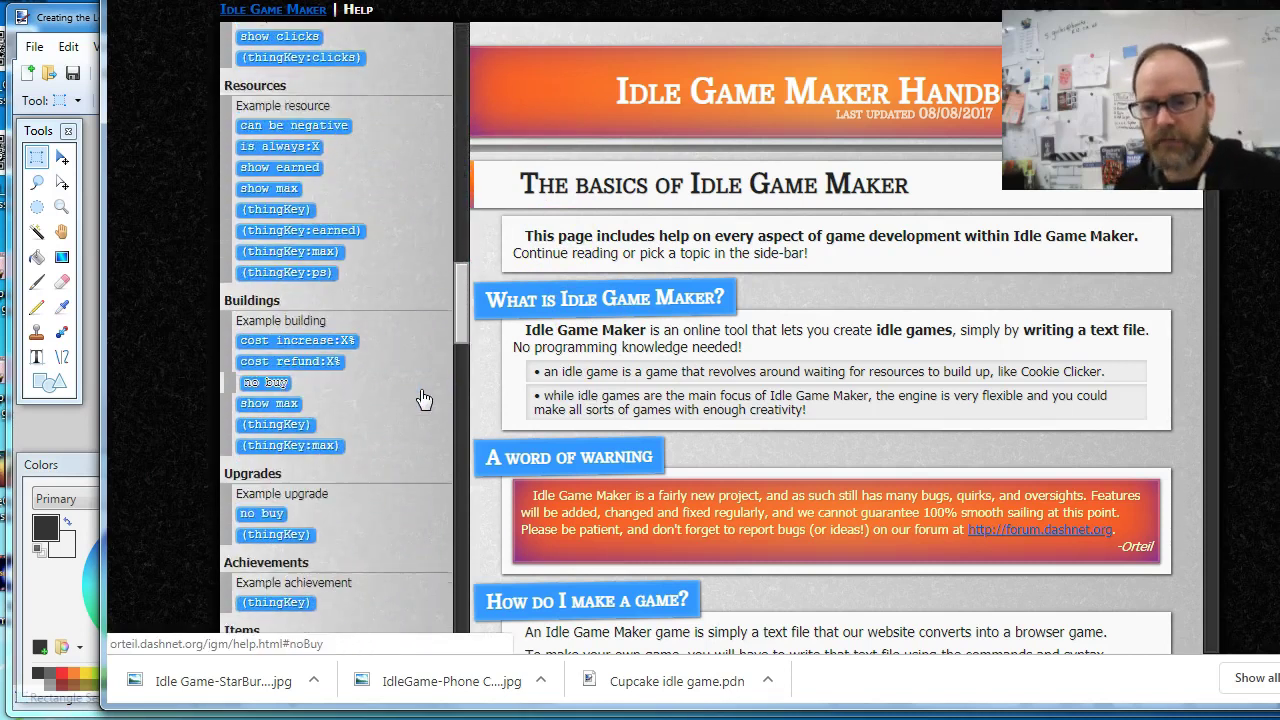
scroll(427, 394, down, 5)
scroll(426, 400, up, 20)
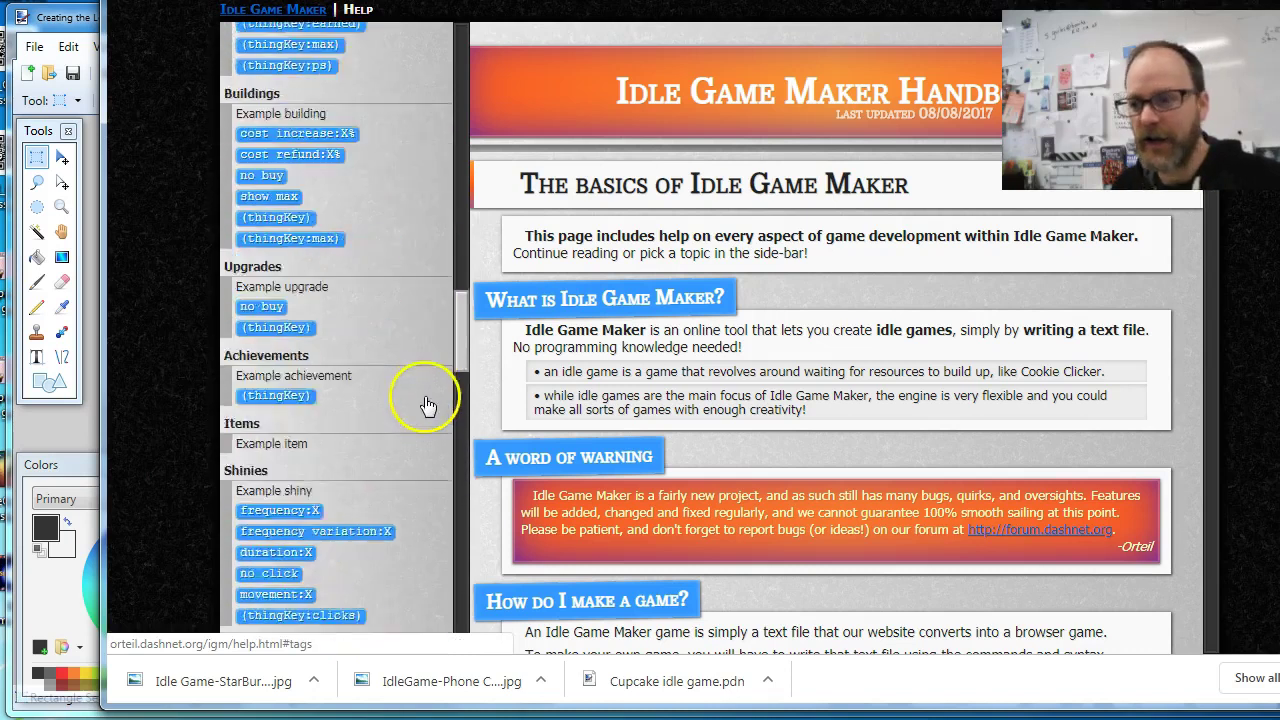
scroll(424, 405, up, 12)
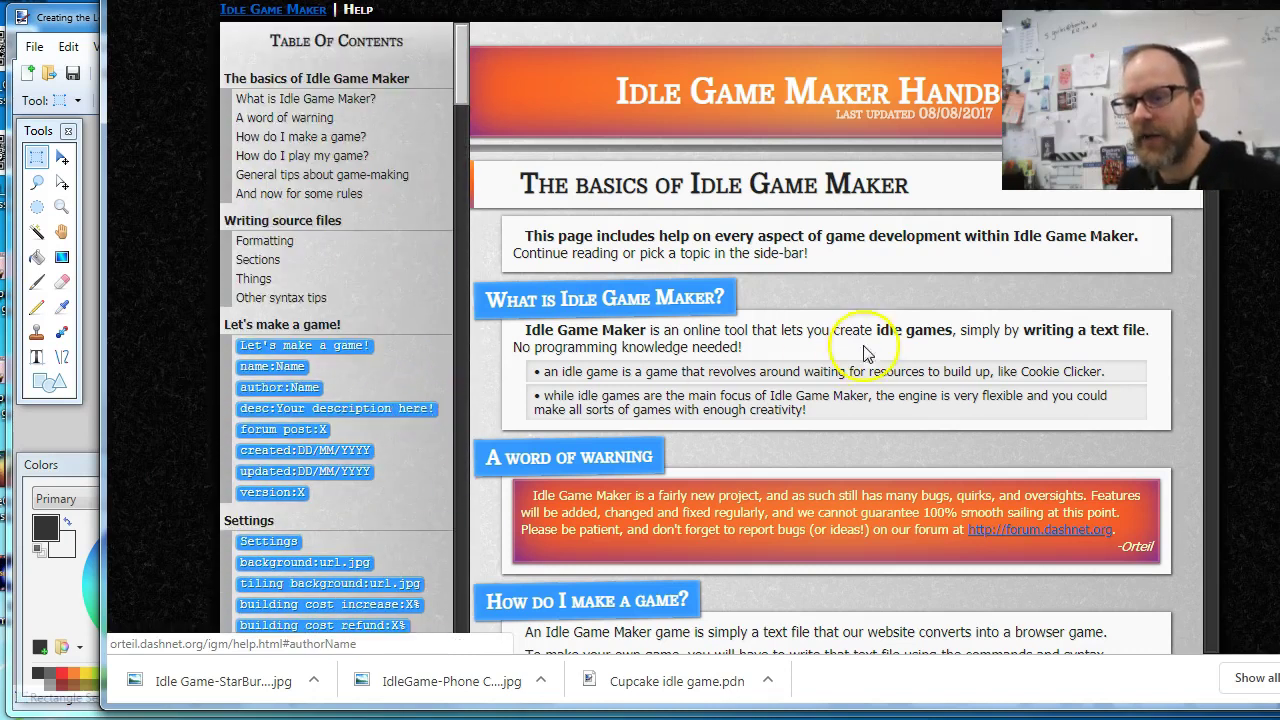